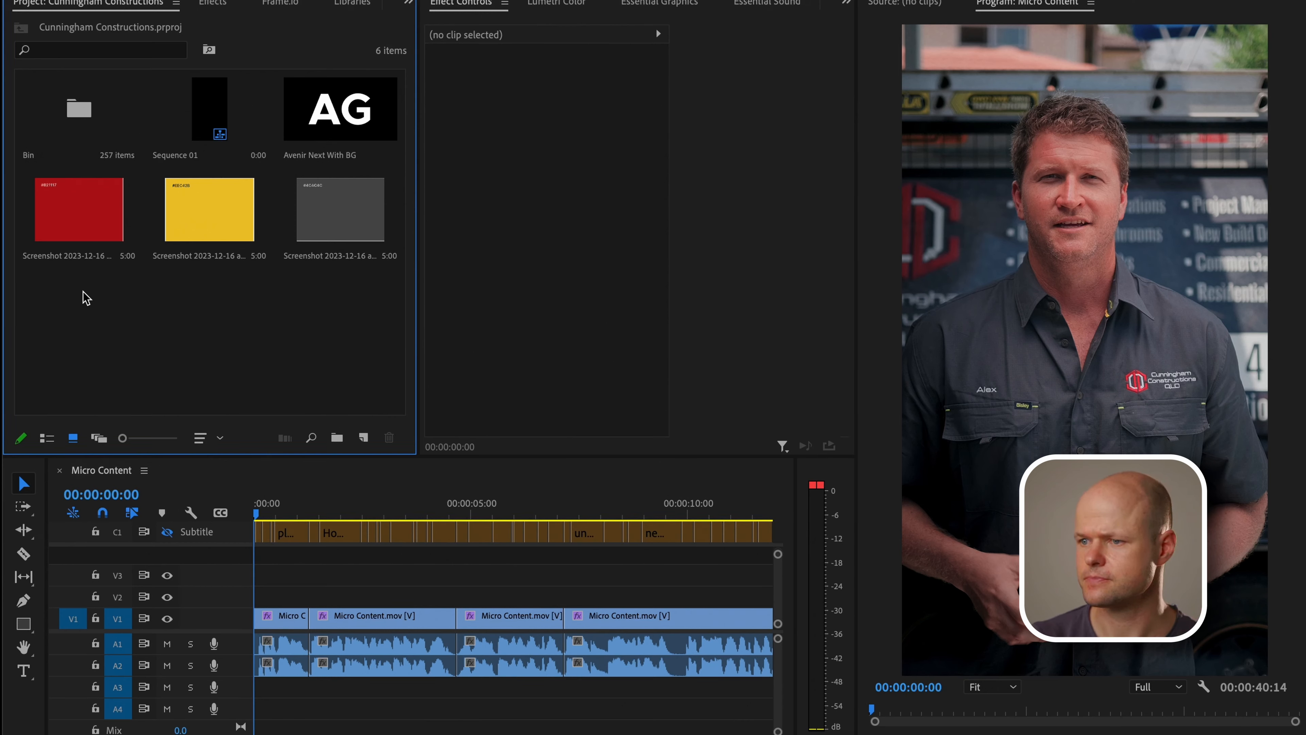
- Create a new adjustment layer in the project with the default settings
right_click(86, 297)
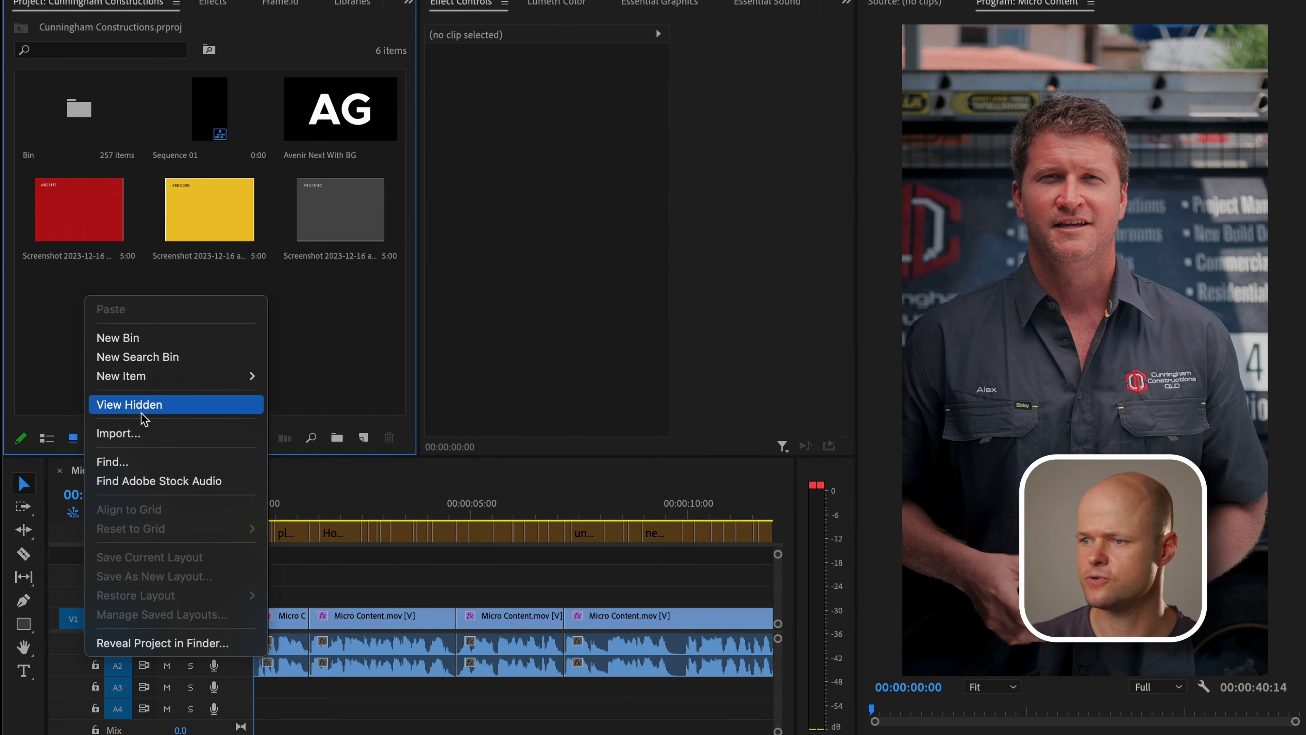
mouse_move(247, 376)
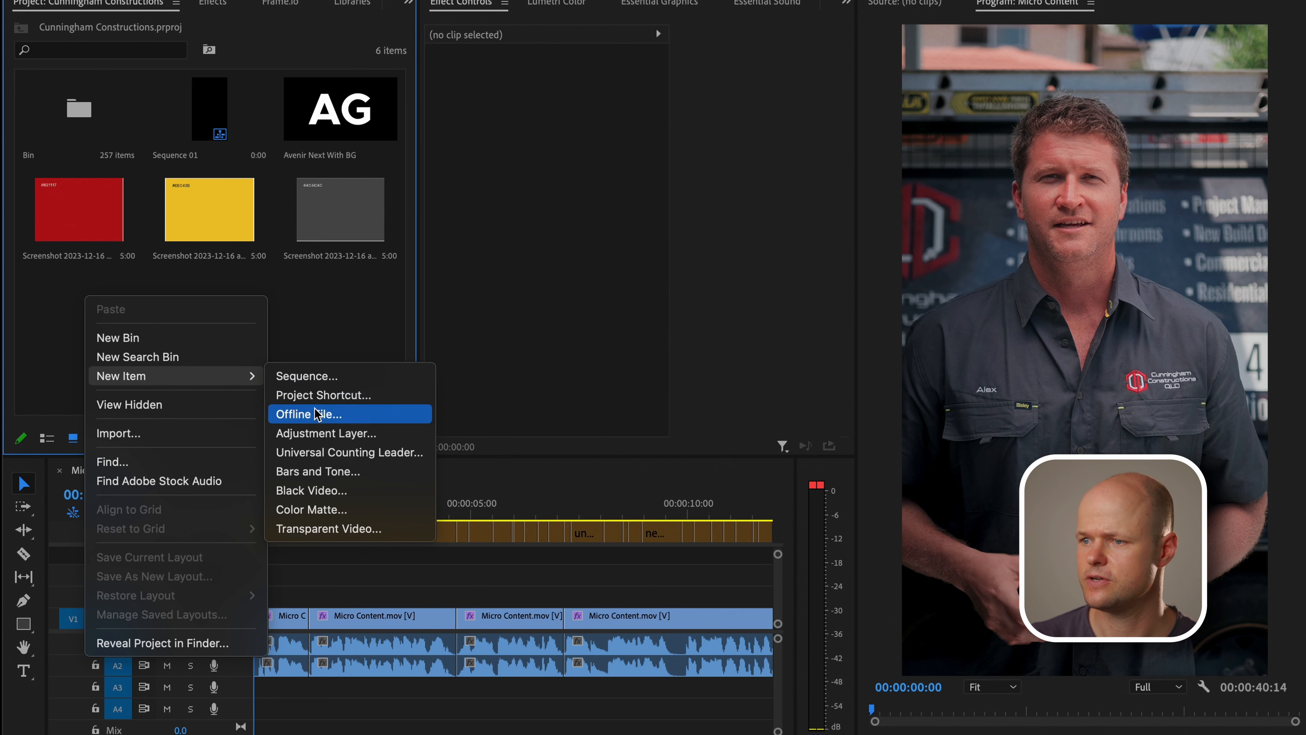
left_click(319, 433)
key("Return")
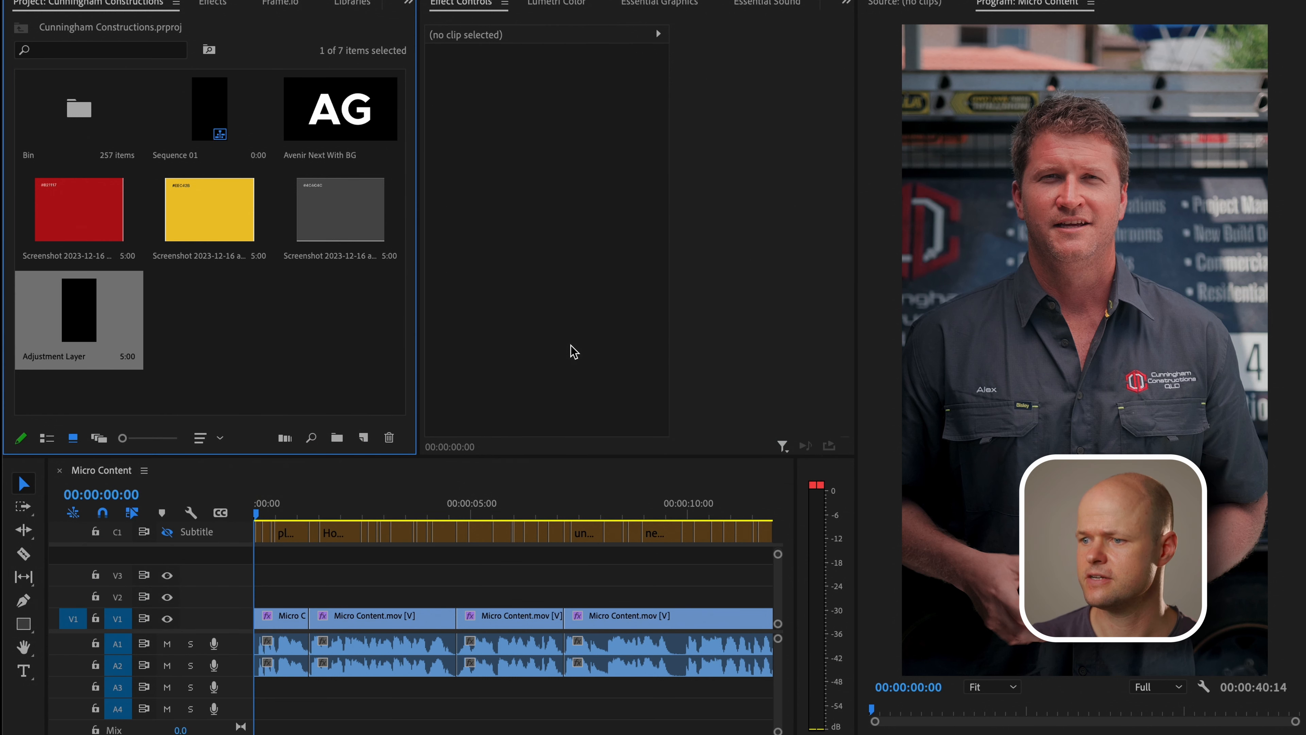
- Place the adjustment layer on track V2 above the footage, starting at 00:00:00:00
left_click_drag(260, 535, 263, 617)
key("ctrl+z")
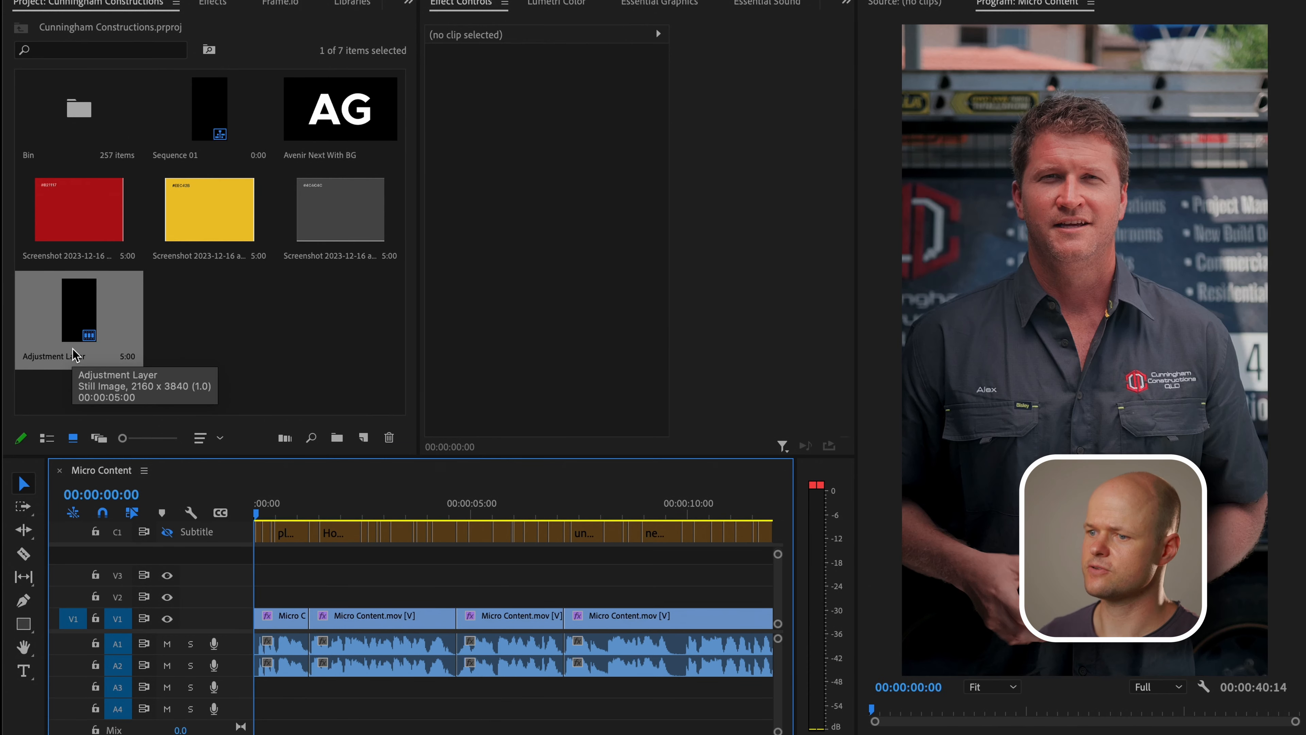
left_click_drag(75, 355, 242, 597)
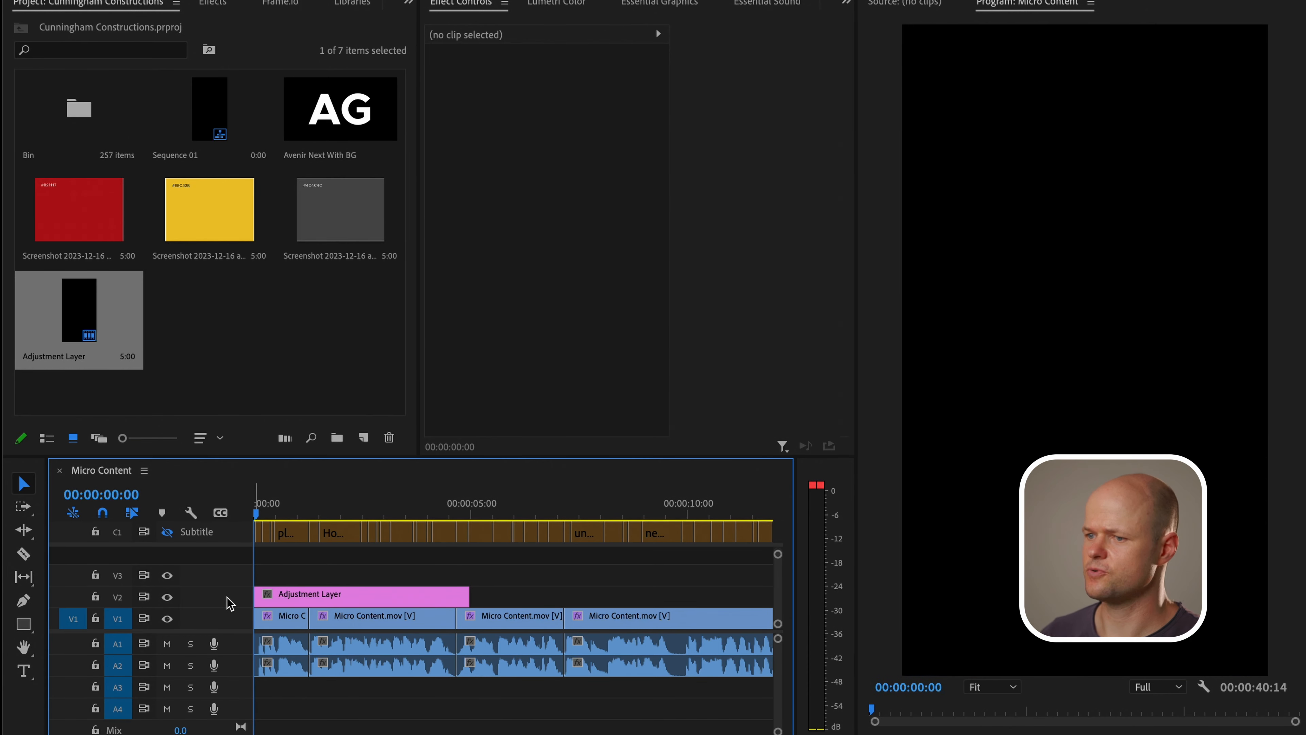
- Trim the adjustment layer on V2 to six frames so that it ends at 00:00:00:06
key("Right")
key("Right")
key("Right")
key("Right")
key("Right")
key("Right")
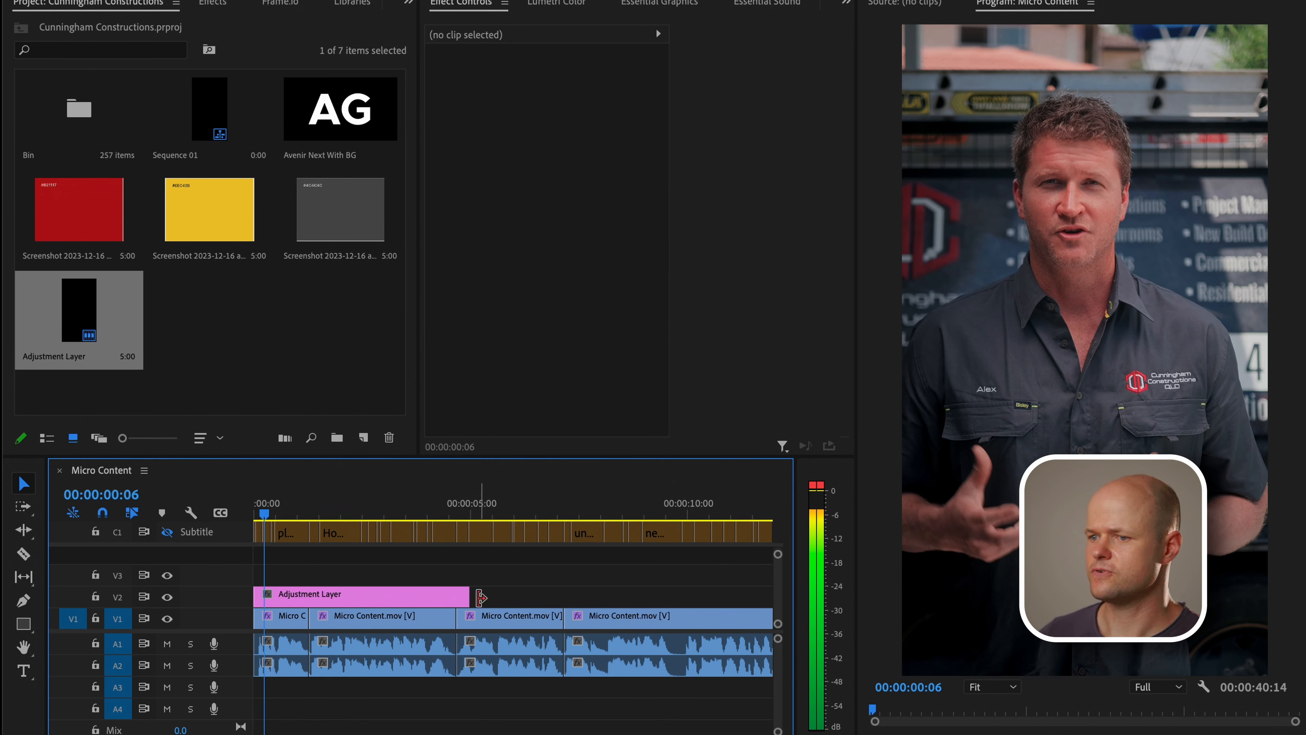
left_click_drag(468, 596, 262, 610)
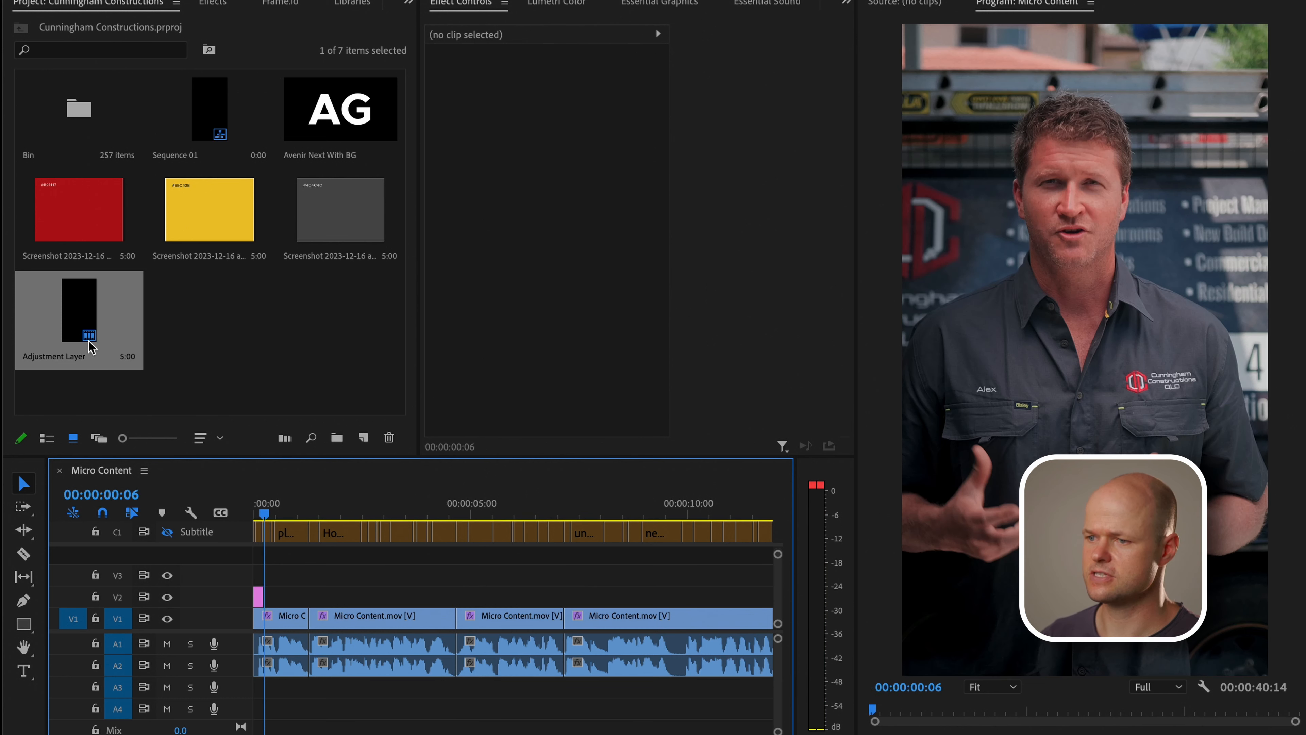
- Add a second adjustment layer on V2 directly after the short one and trim it to about one second
left_click_drag(83, 324, 268, 597)
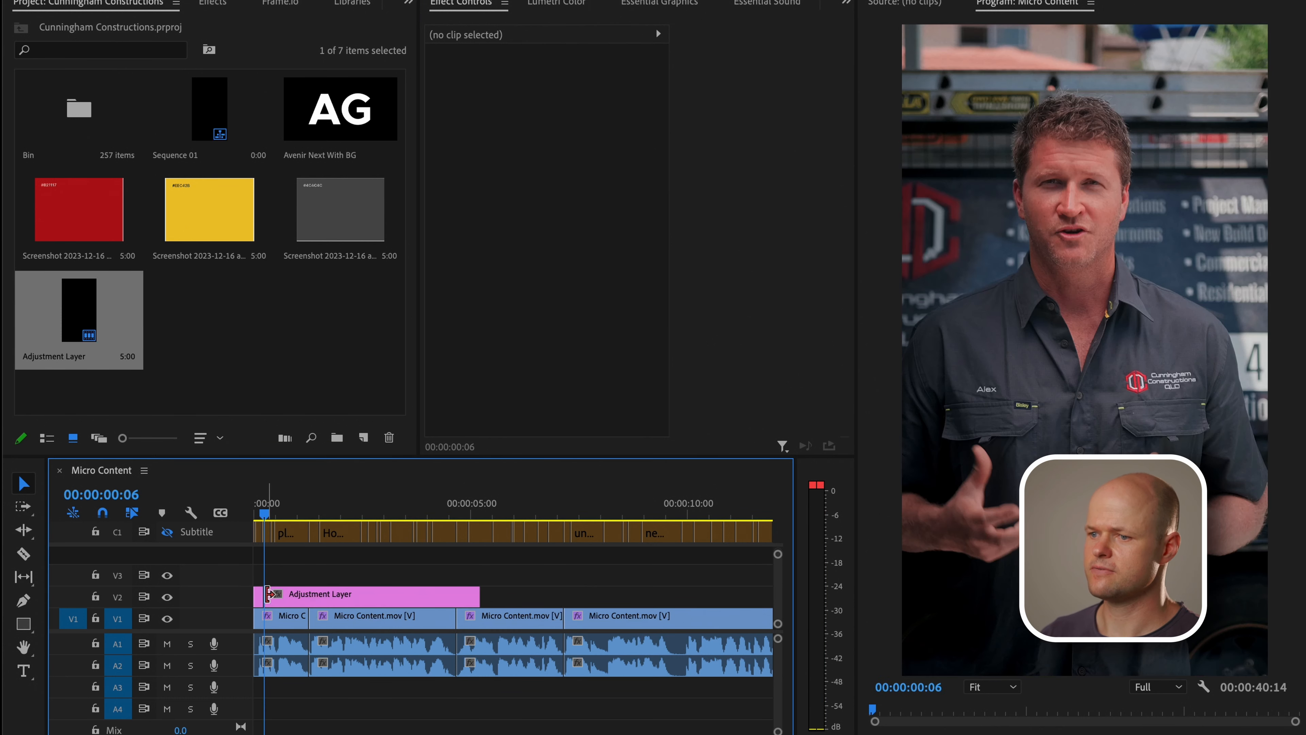
left_click_drag(478, 596, 242, 590)
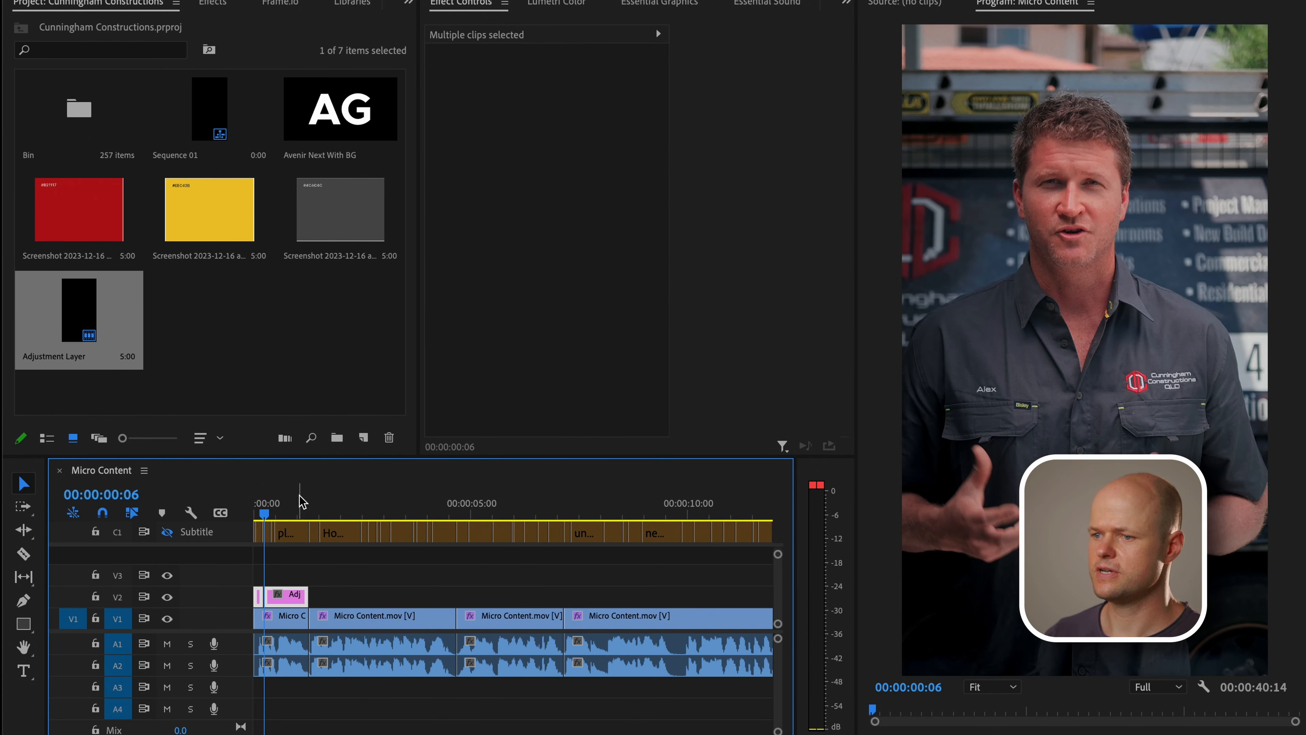
- Paste two more copies of the short-and-long adjustment layer pair along V2, followed by one extra short layer
left_click_drag(300, 508, 311, 514)
key("ctrl+v")
key("ctrl+v")
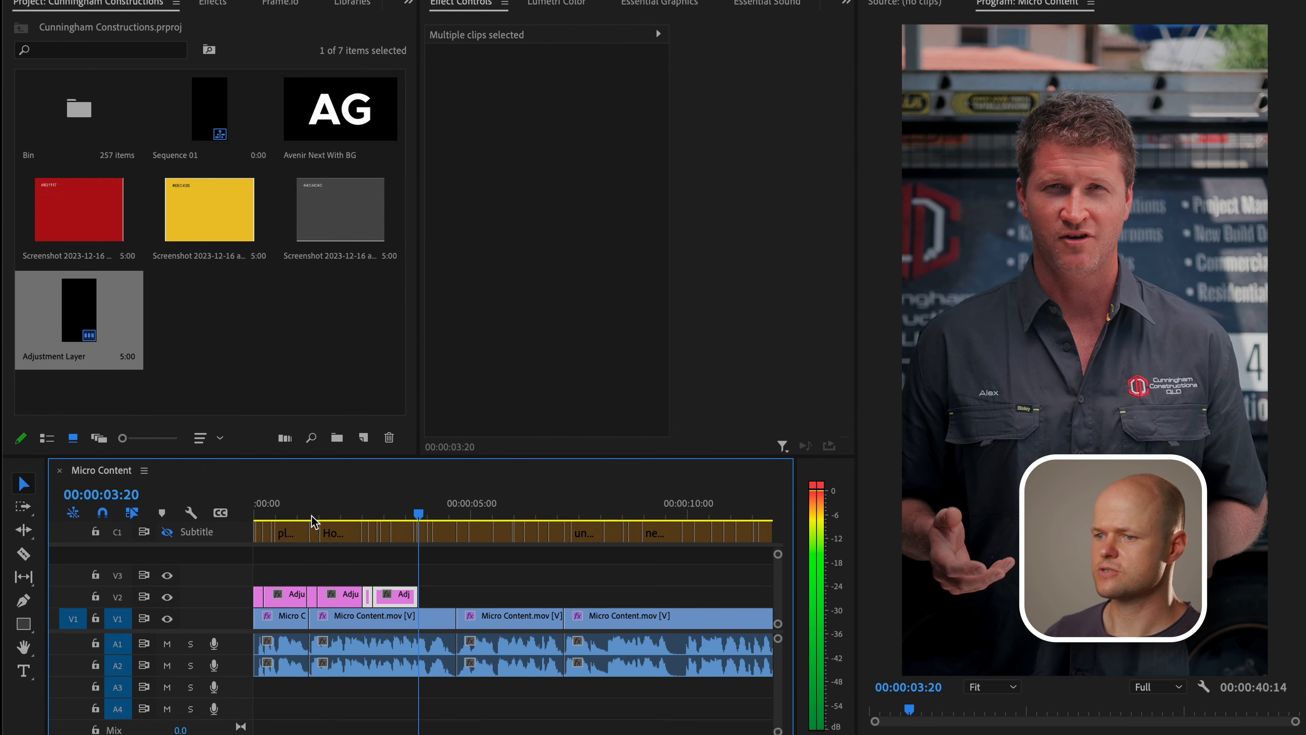
key("ctrl+v")
key("Delete")
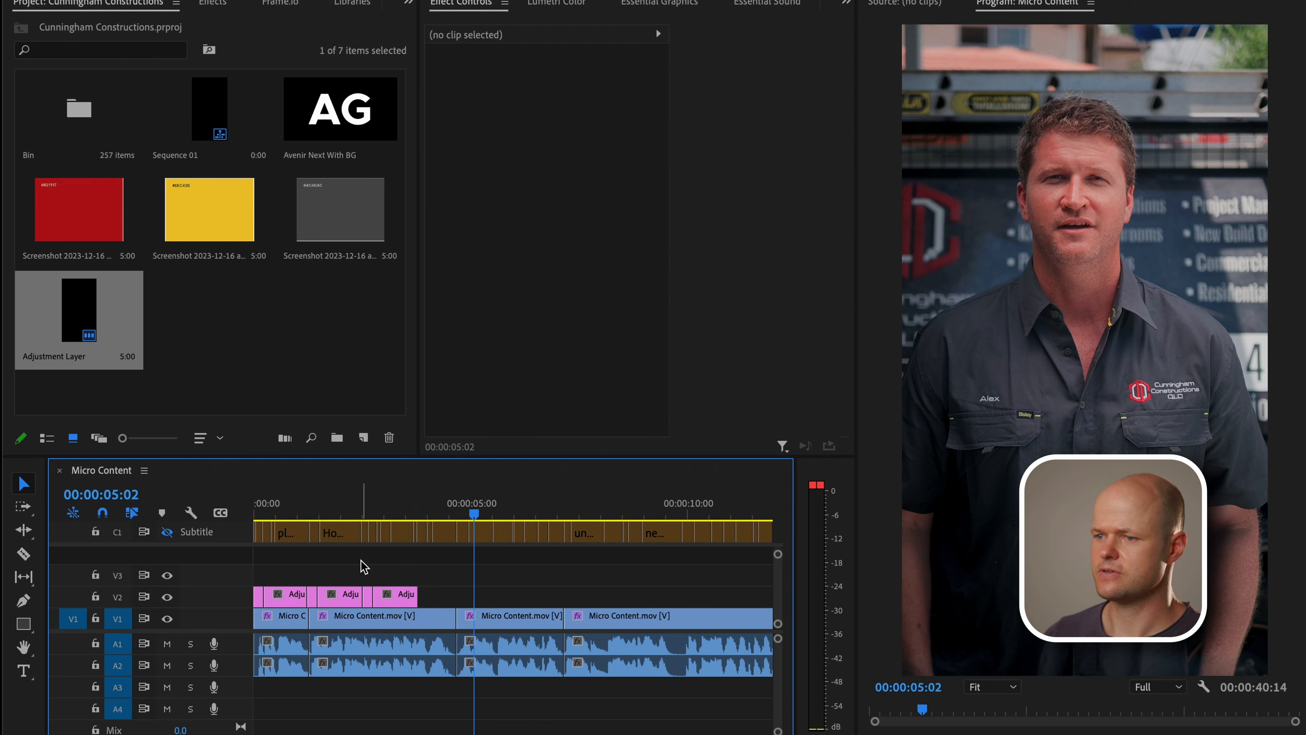
key("ctrl+z")
left_click(448, 591)
key("Delete")
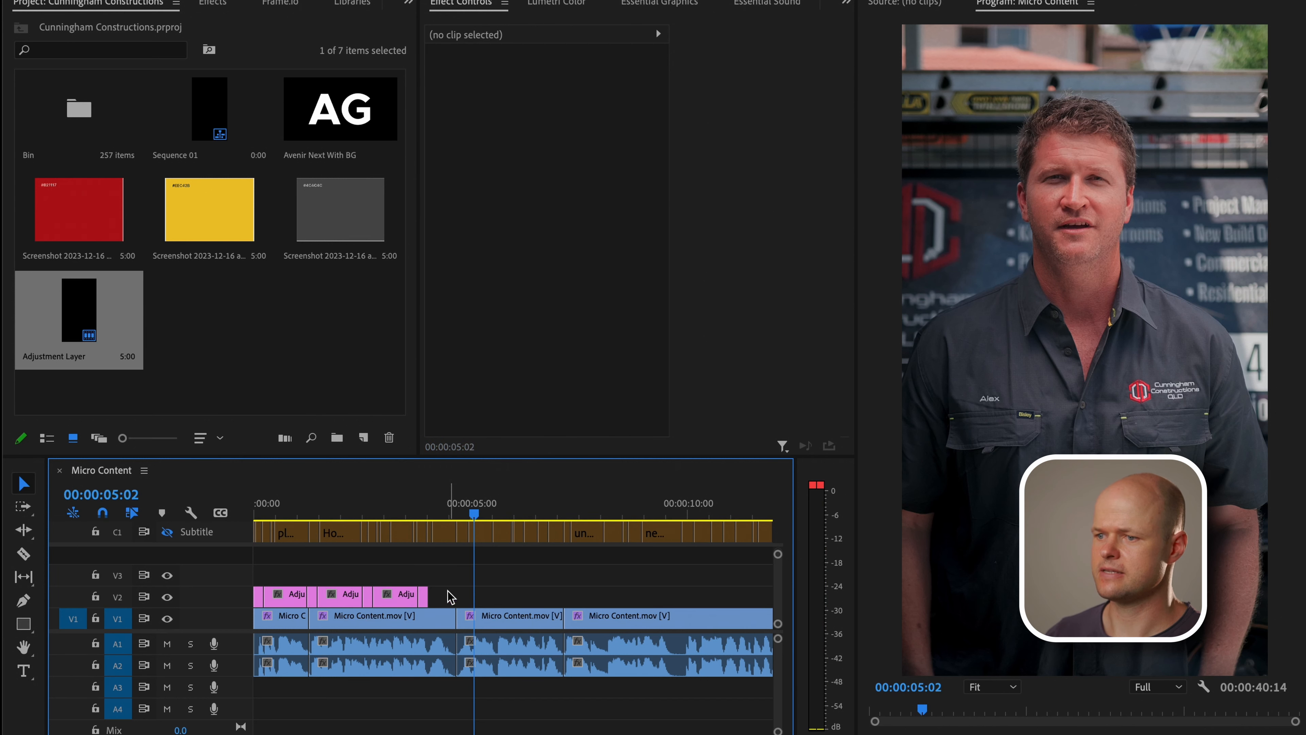
- Colour-label the adjustment layers on V2: the first three green, orange and purple, and the last three lavender, blue and yellow
left_click(257, 506)
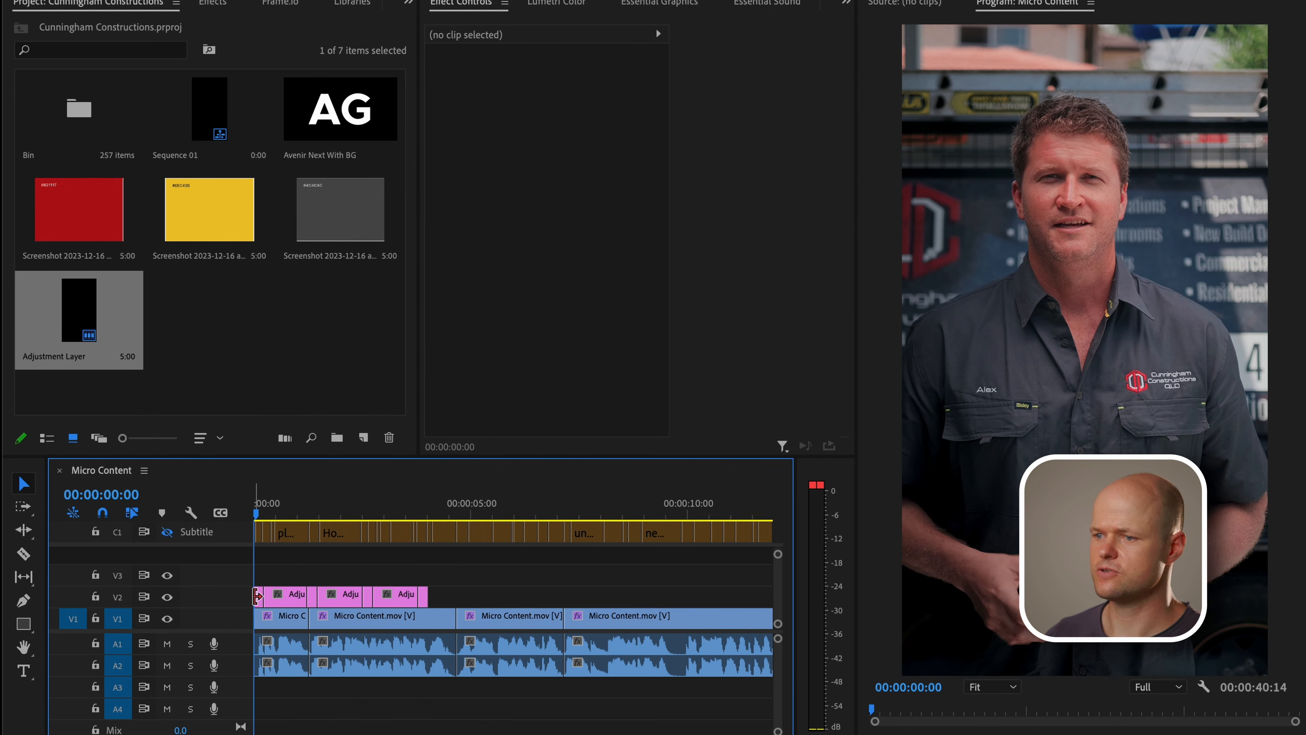
left_click(255, 596)
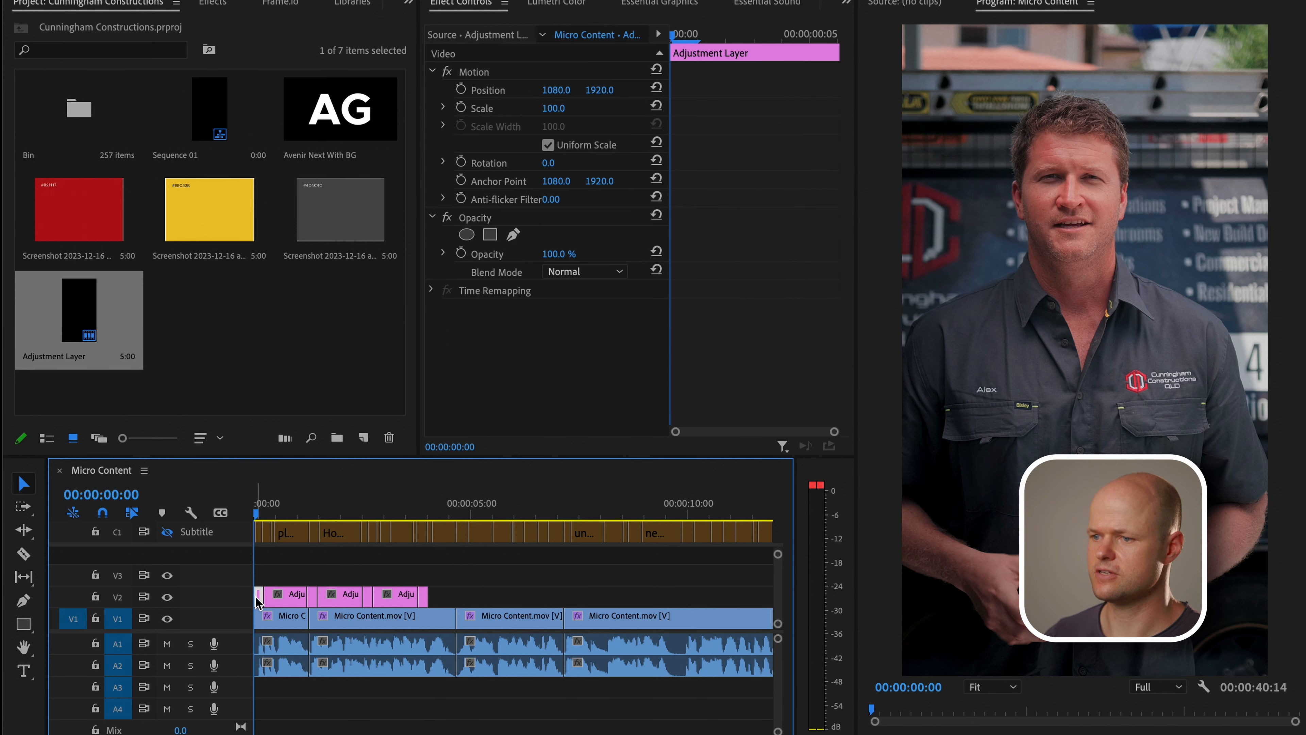
left_click(293, 596)
left_click(312, 597)
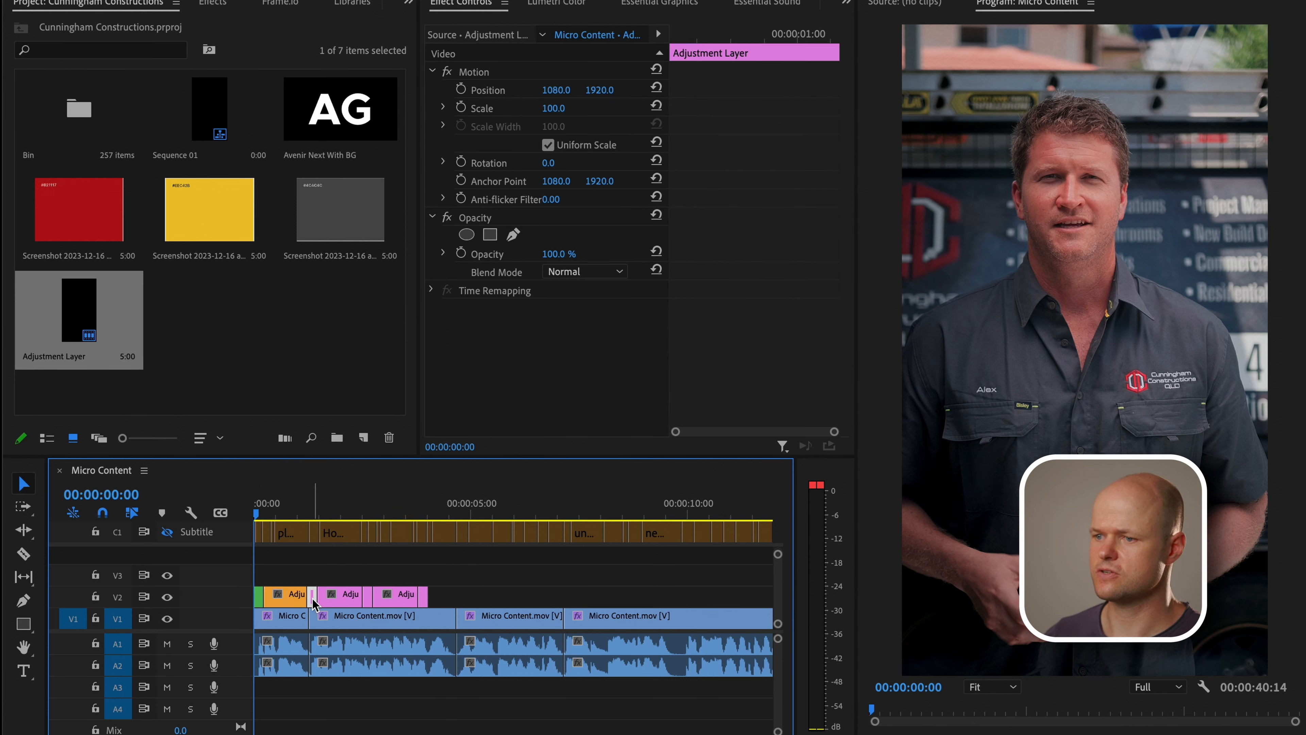
left_click(336, 602)
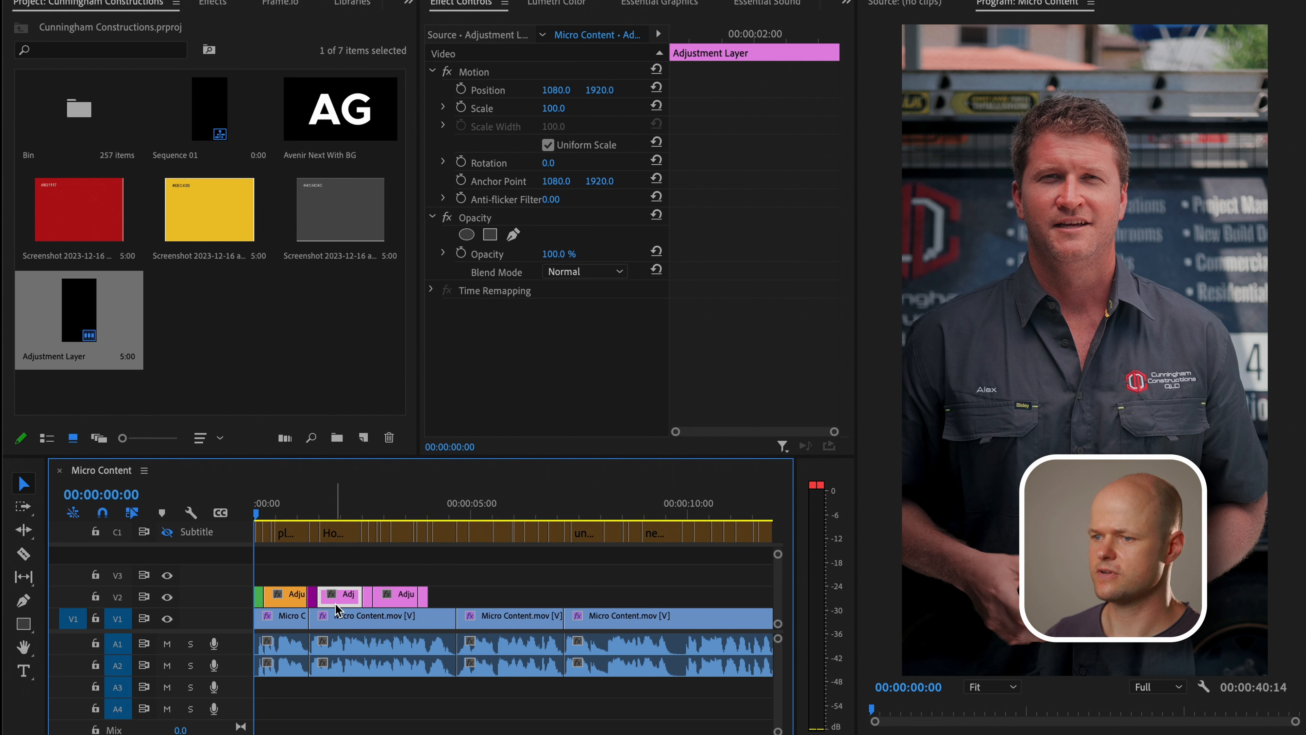
left_click(367, 598)
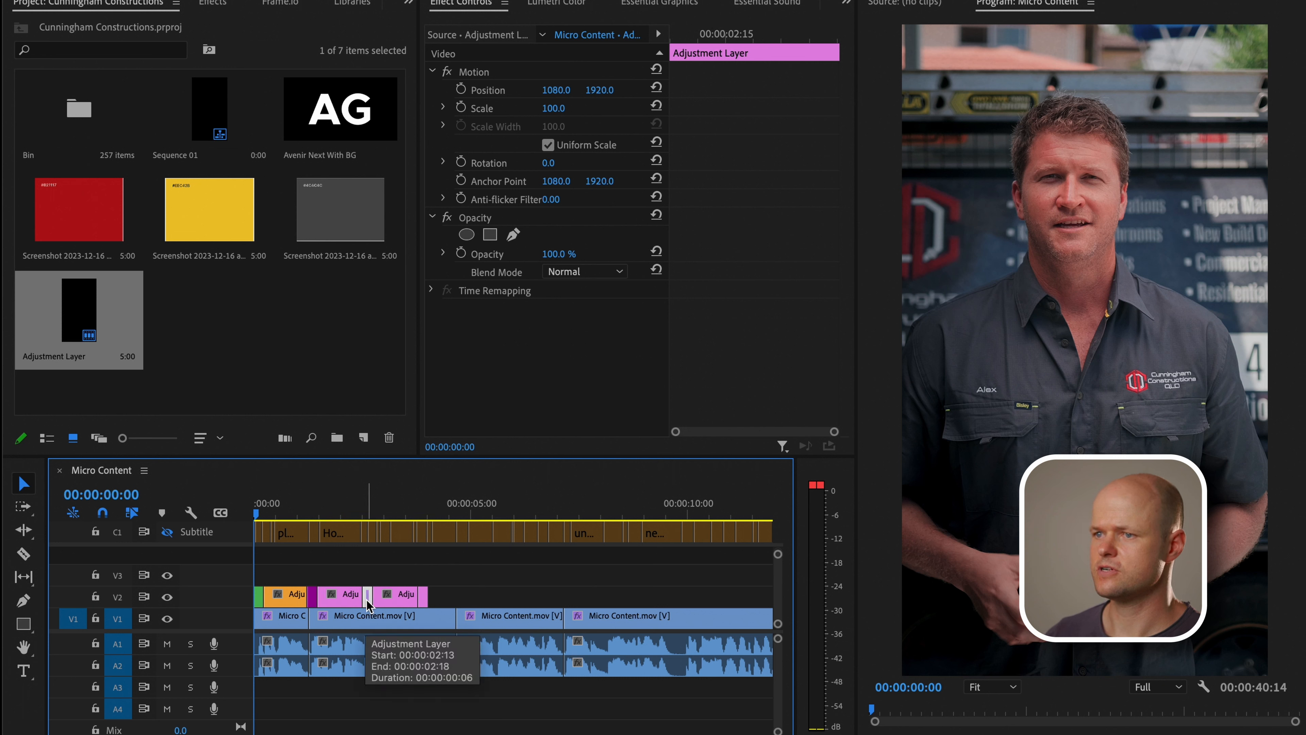
left_click(388, 600)
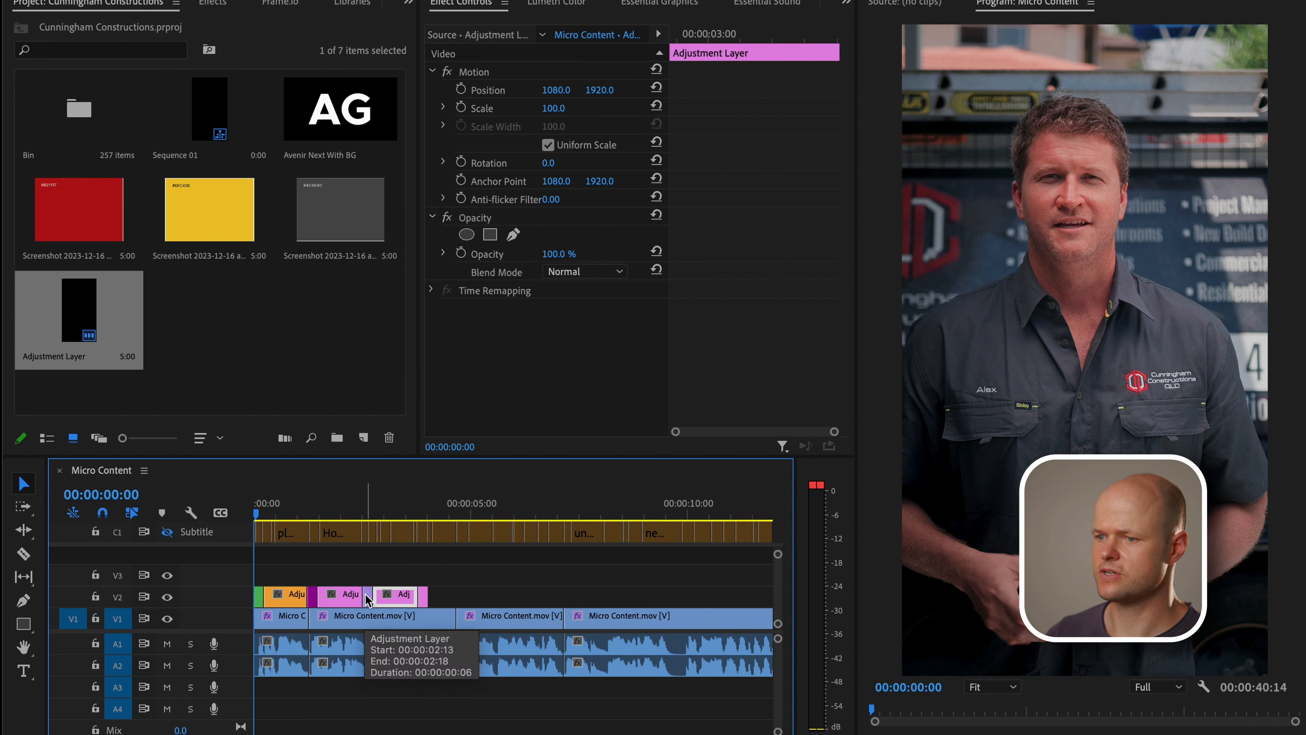
left_click(424, 599)
left_click(448, 599)
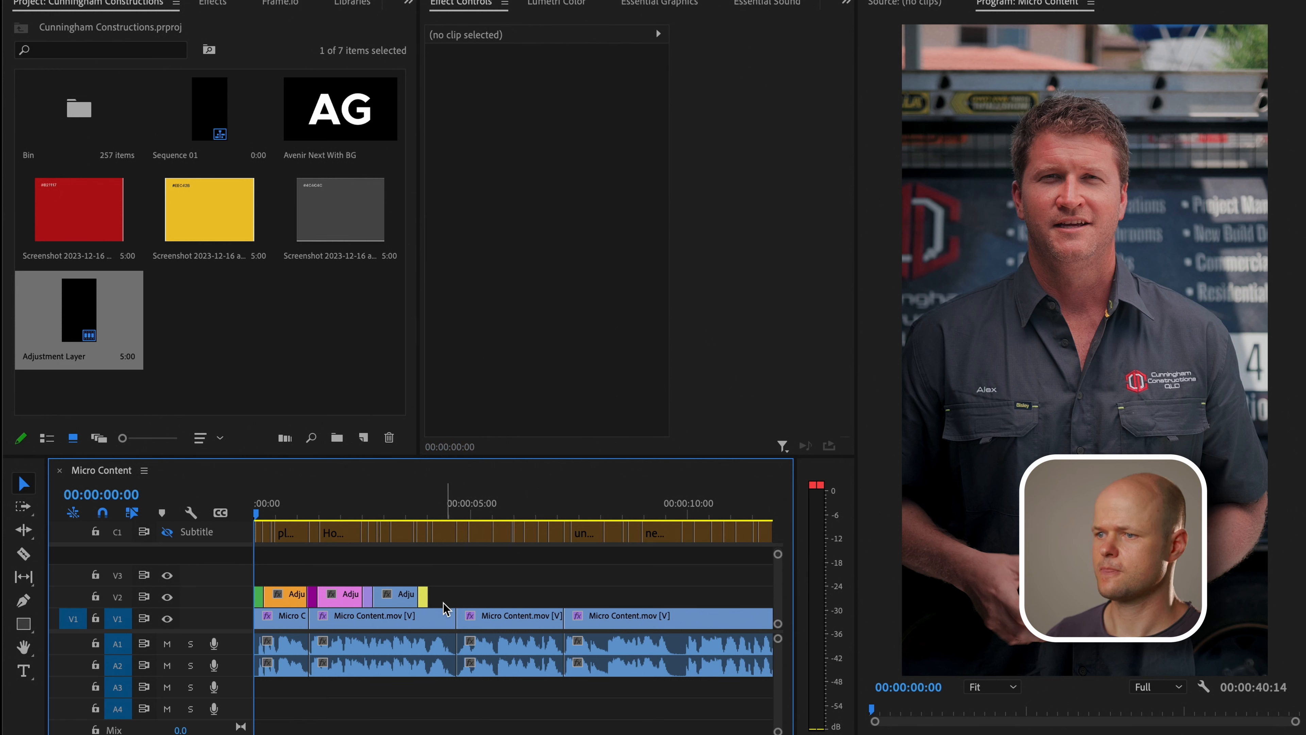
- Apply the Transform effect to the green adjustment layer and turn on keyframing for its Scale and Anchor Point at 00:00:00:00
left_click(258, 596)
left_click(213, 4)
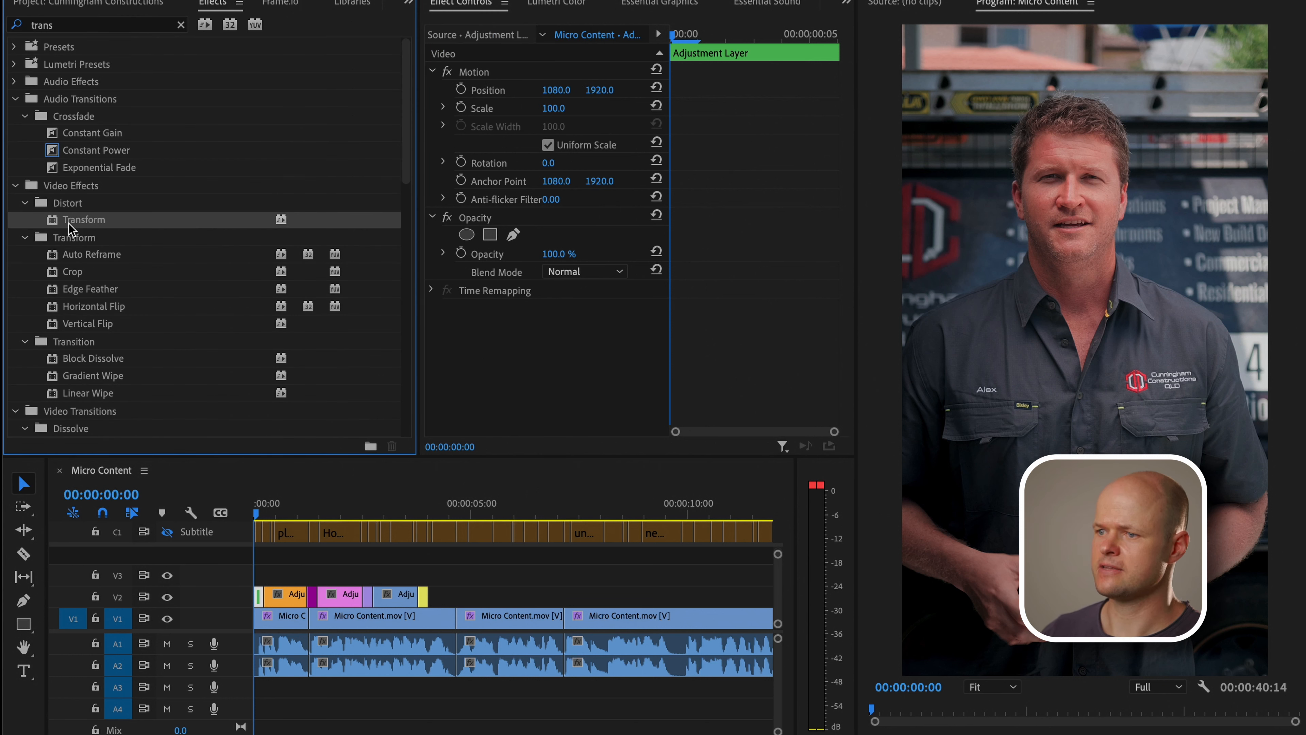
left_click_drag(67, 222, 472, 366)
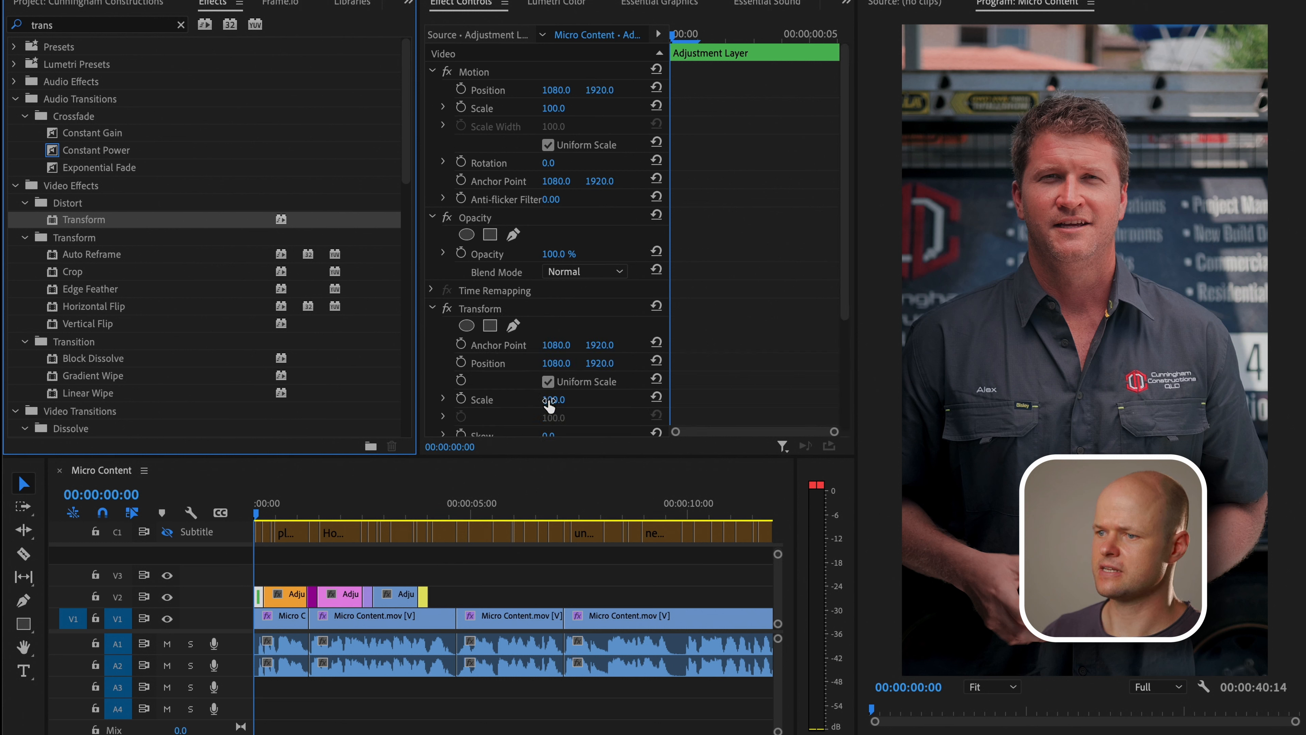
left_click(461, 398)
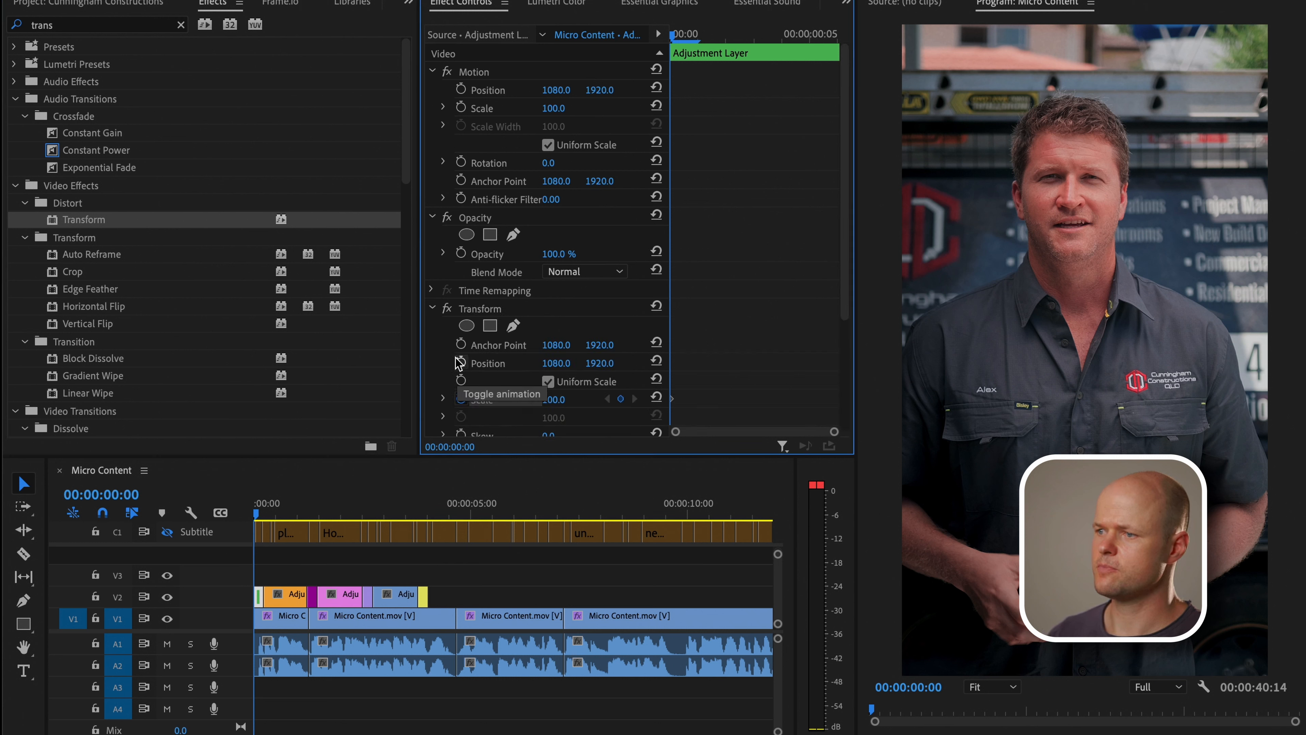
left_click(461, 343)
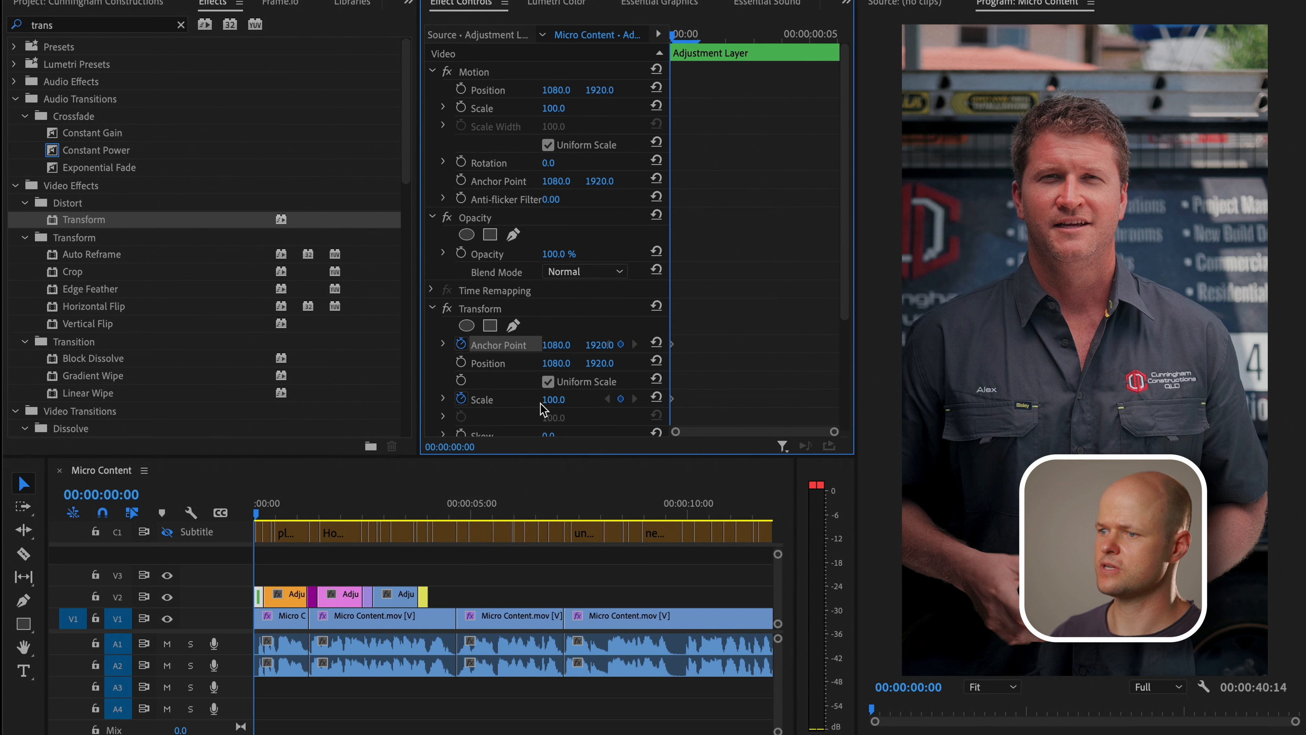
- Keyframe the Transform scale of the green adjustment layer to 120 at 00:00:00:06
key("Right")
key("Right")
key("Right")
key("Right")
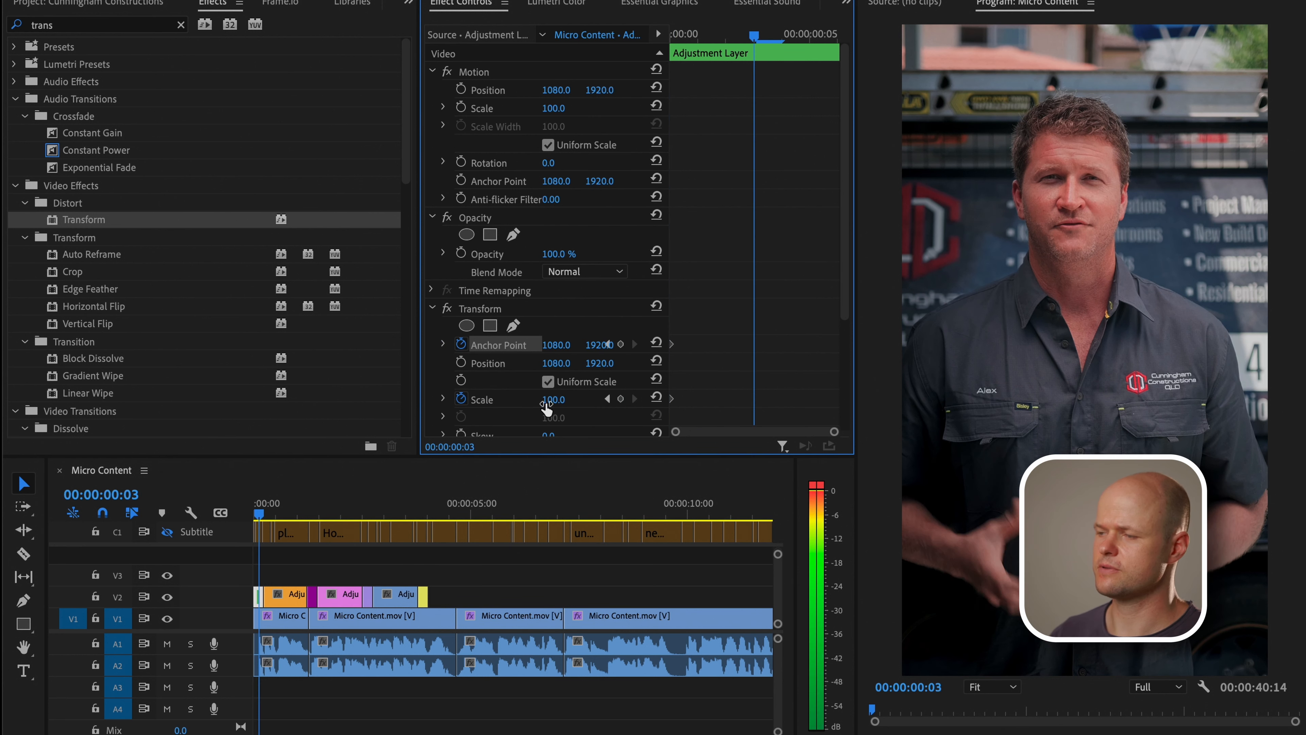
key("Right")
key("Right")
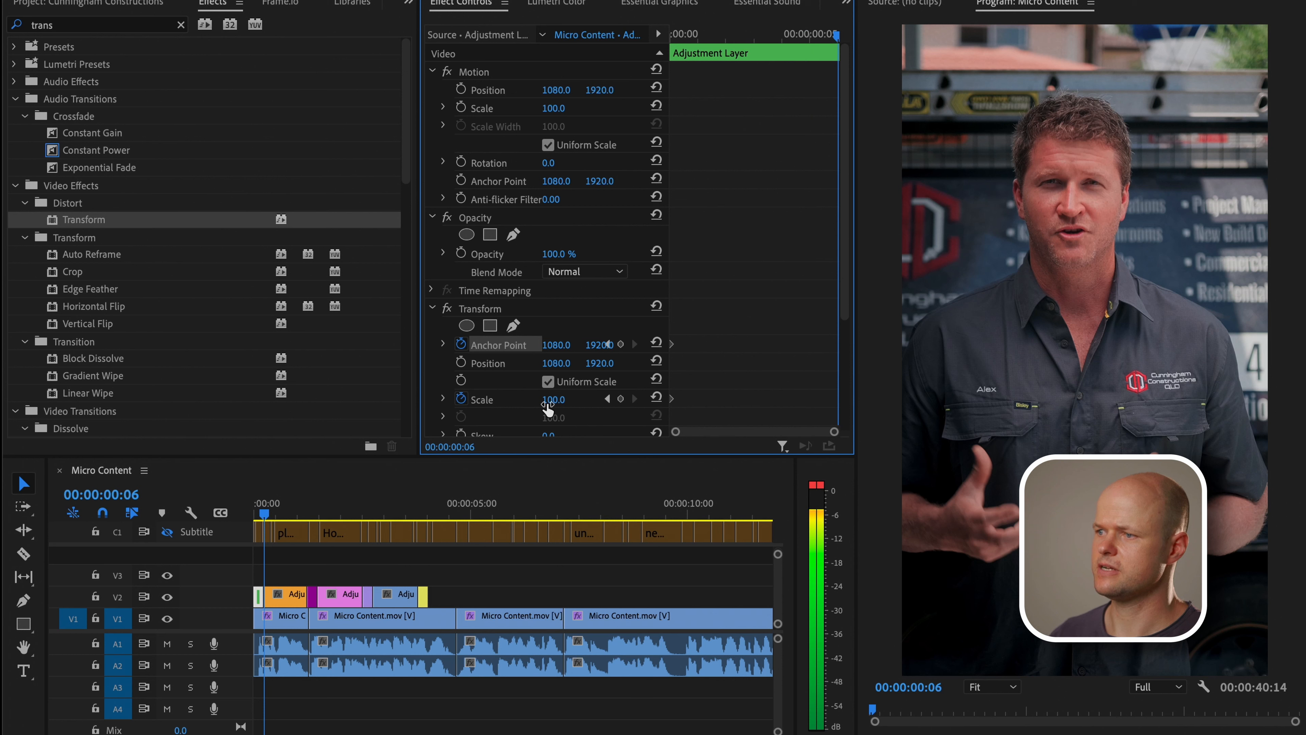
left_click(552, 400)
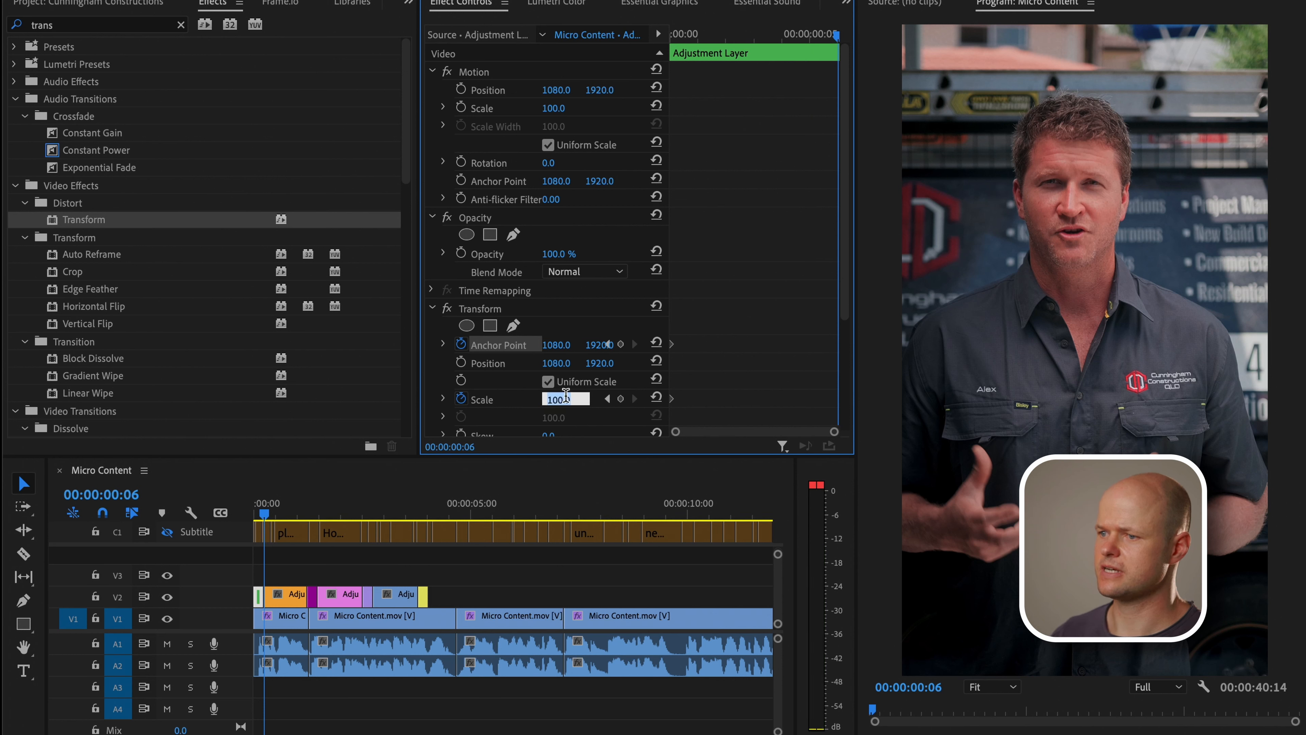
type("120")
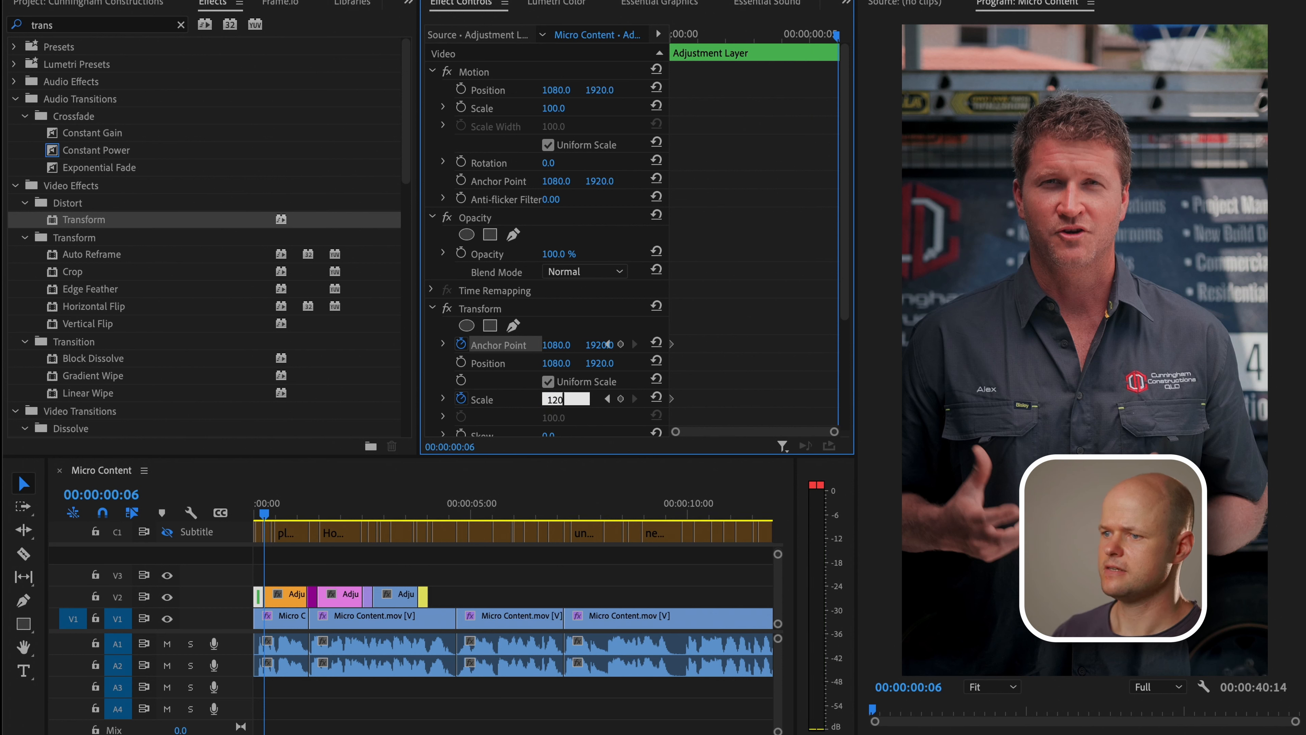
key("Return")
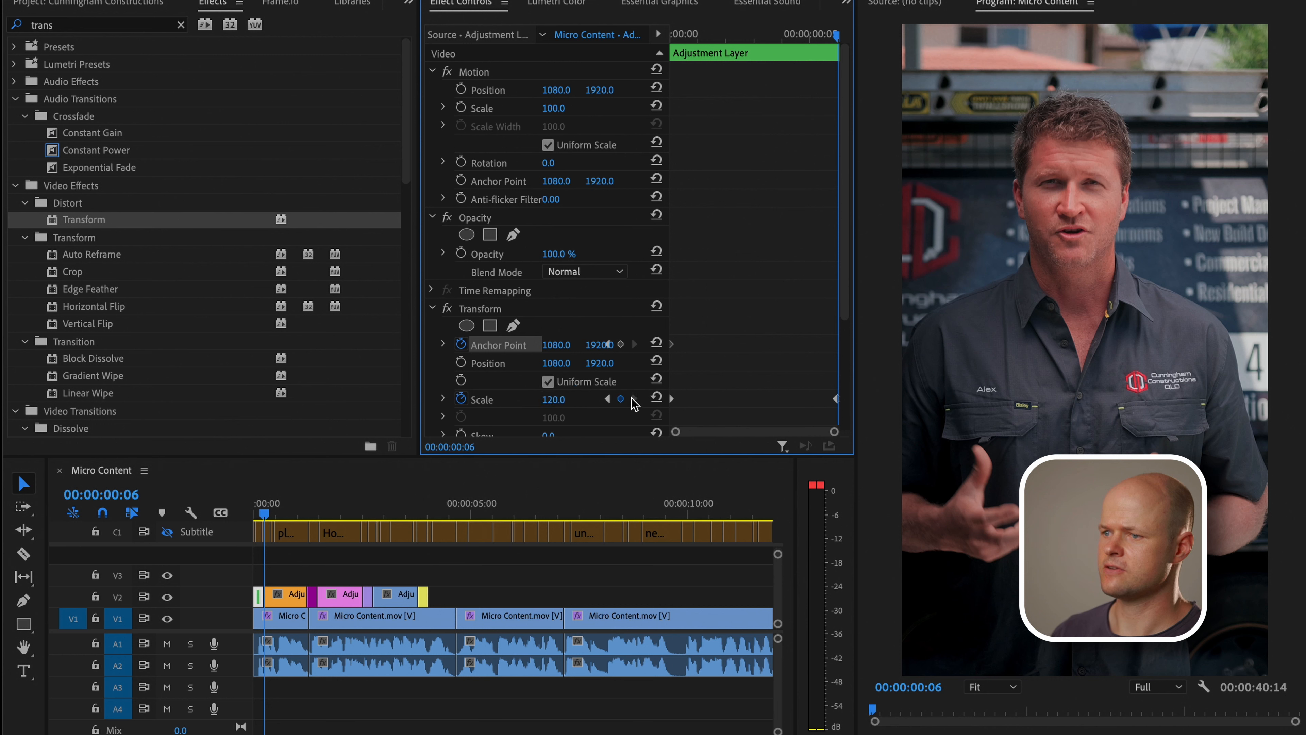
- Keyframe the vertical Anchor Point of the Transform effect to 1770 at 00:00:00:06
left_click(598, 345)
type("17")
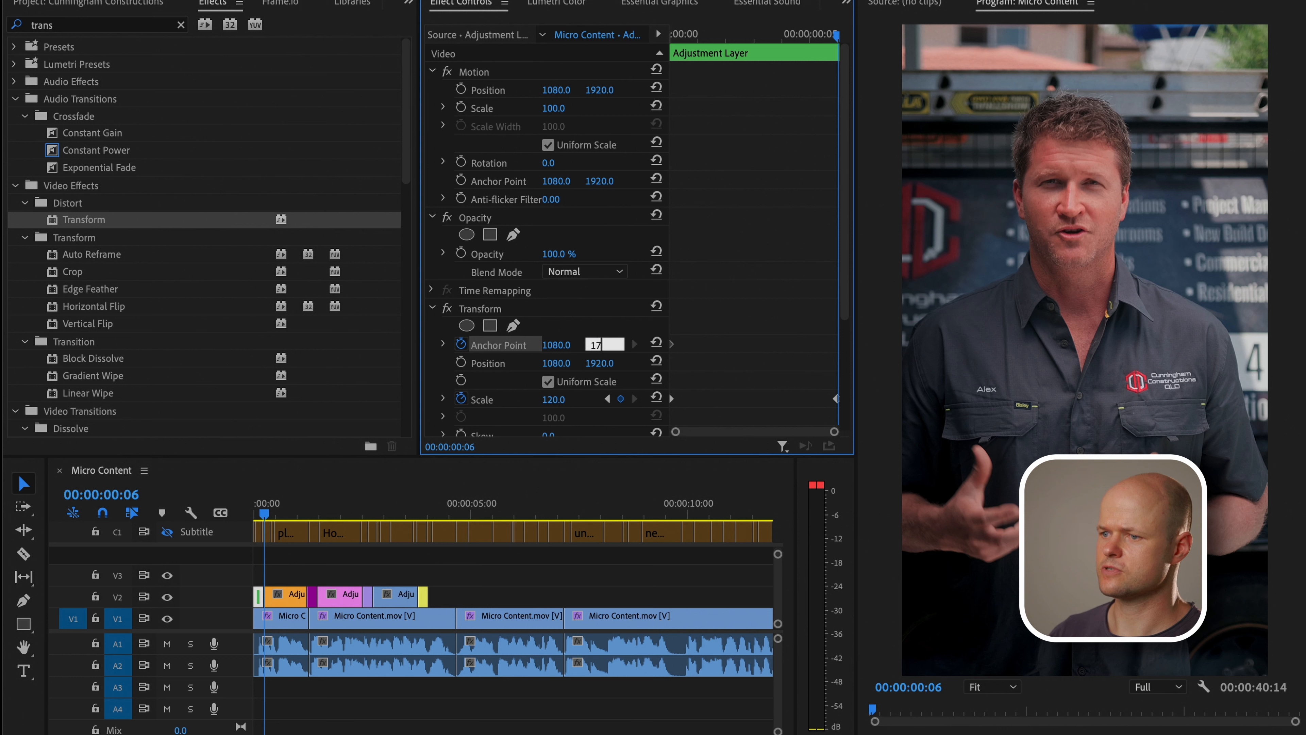
type("70")
key("Return")
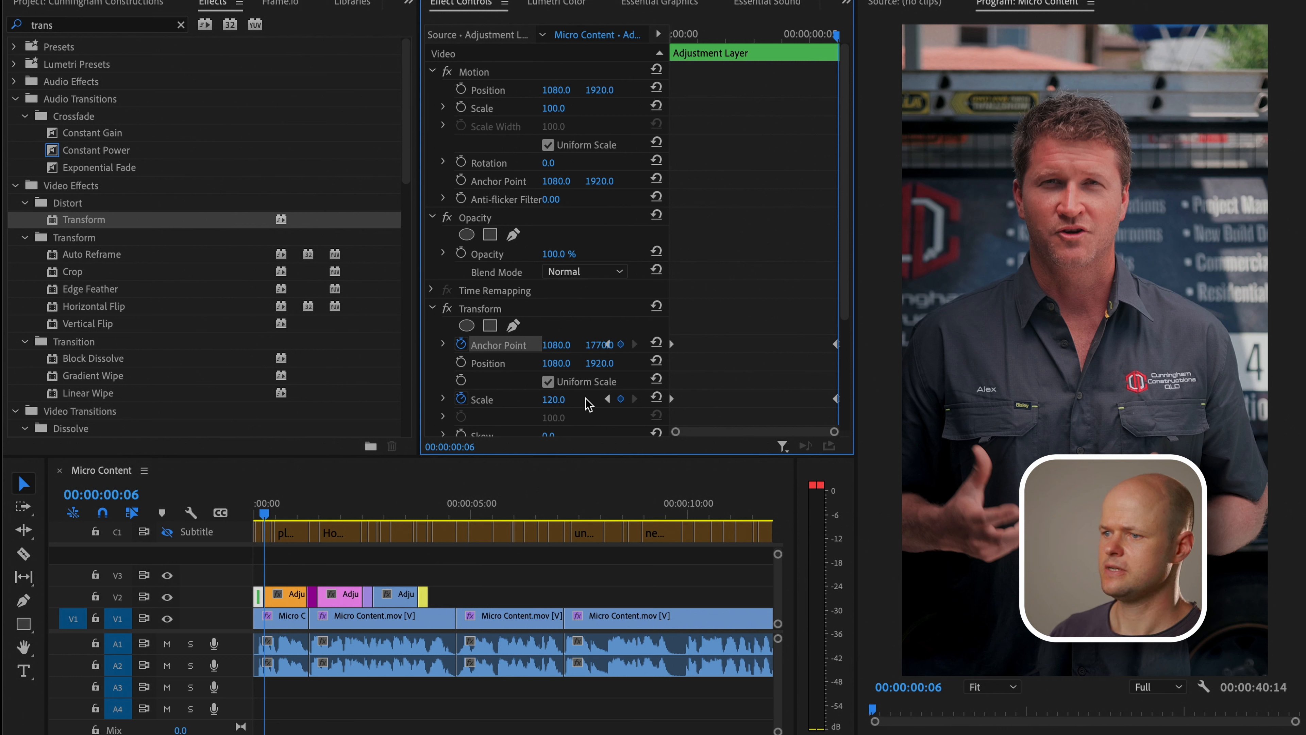
- Step frame by frame through the green adjustment layer to examine the zoom-in and where its last keyframes take effect
key("Left")
key("Left")
key("Left")
key("Left")
key("Left")
key("Left")
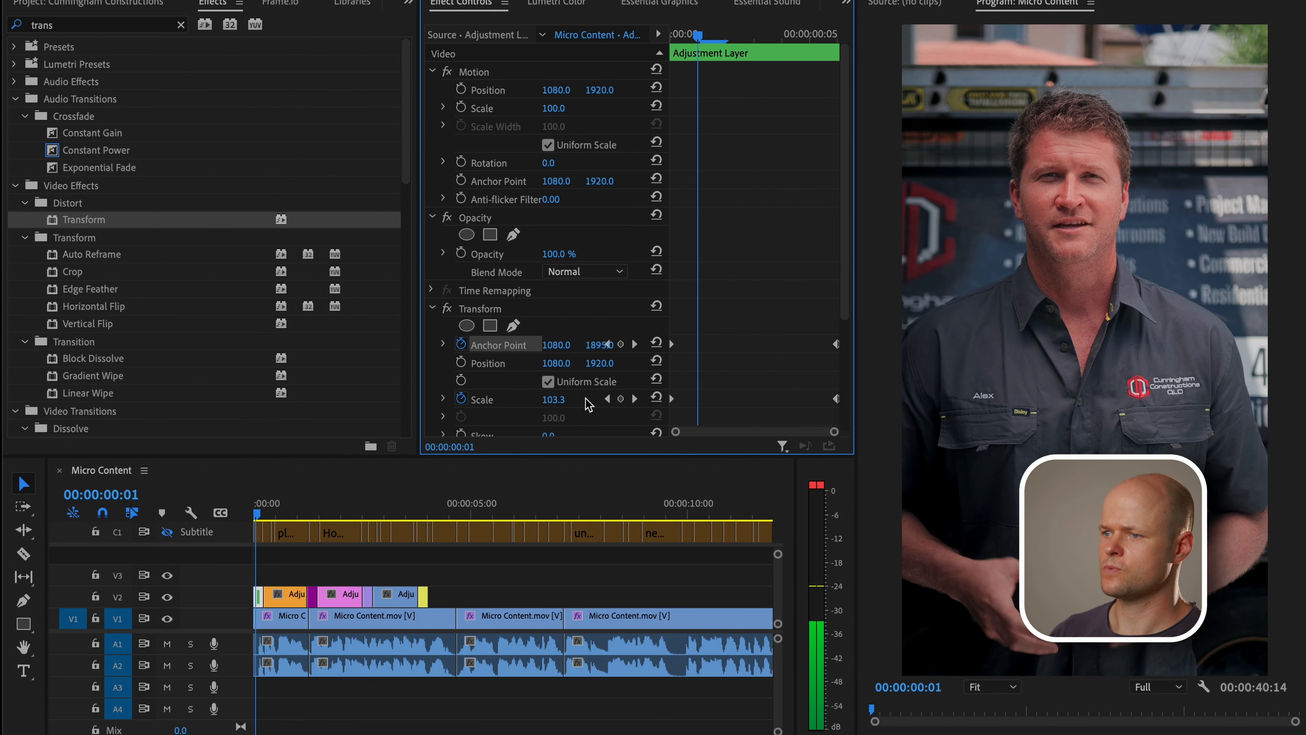
key("Right")
key("Right")
key("Right")
key("Right")
key("Right")
key("Right")
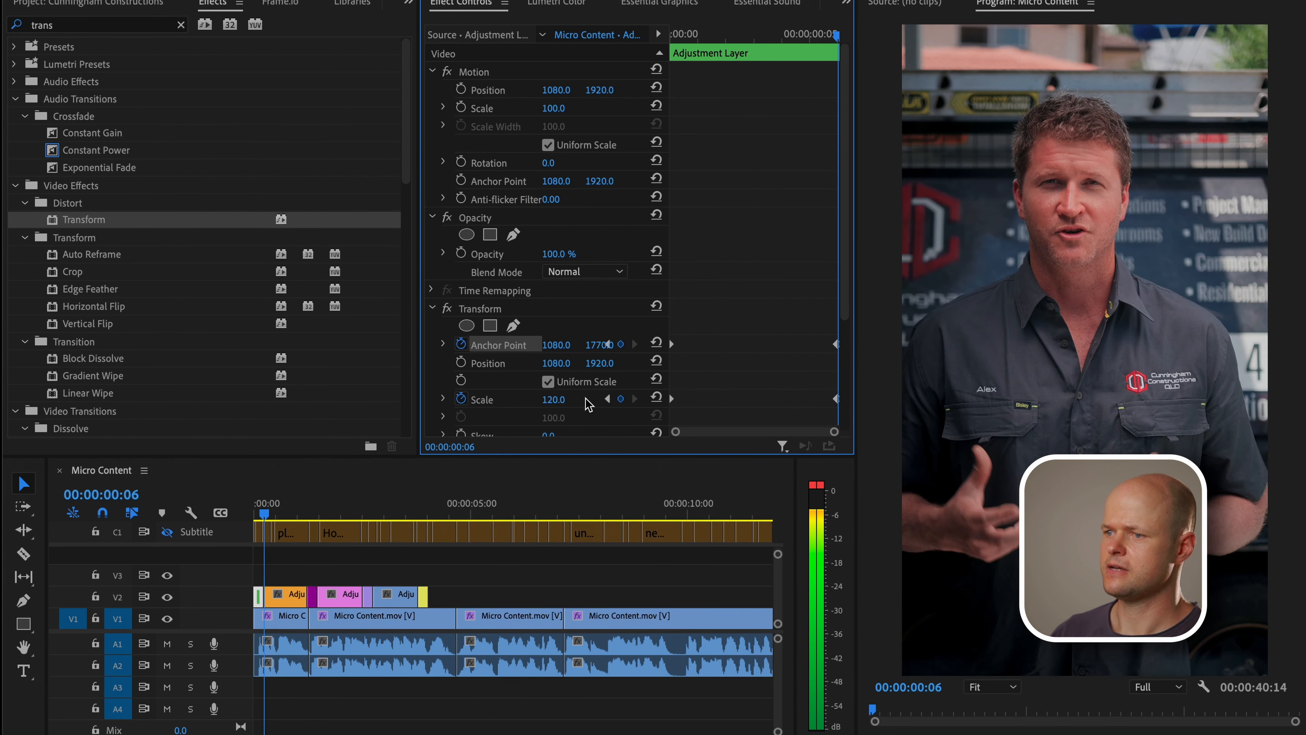
key("Left")
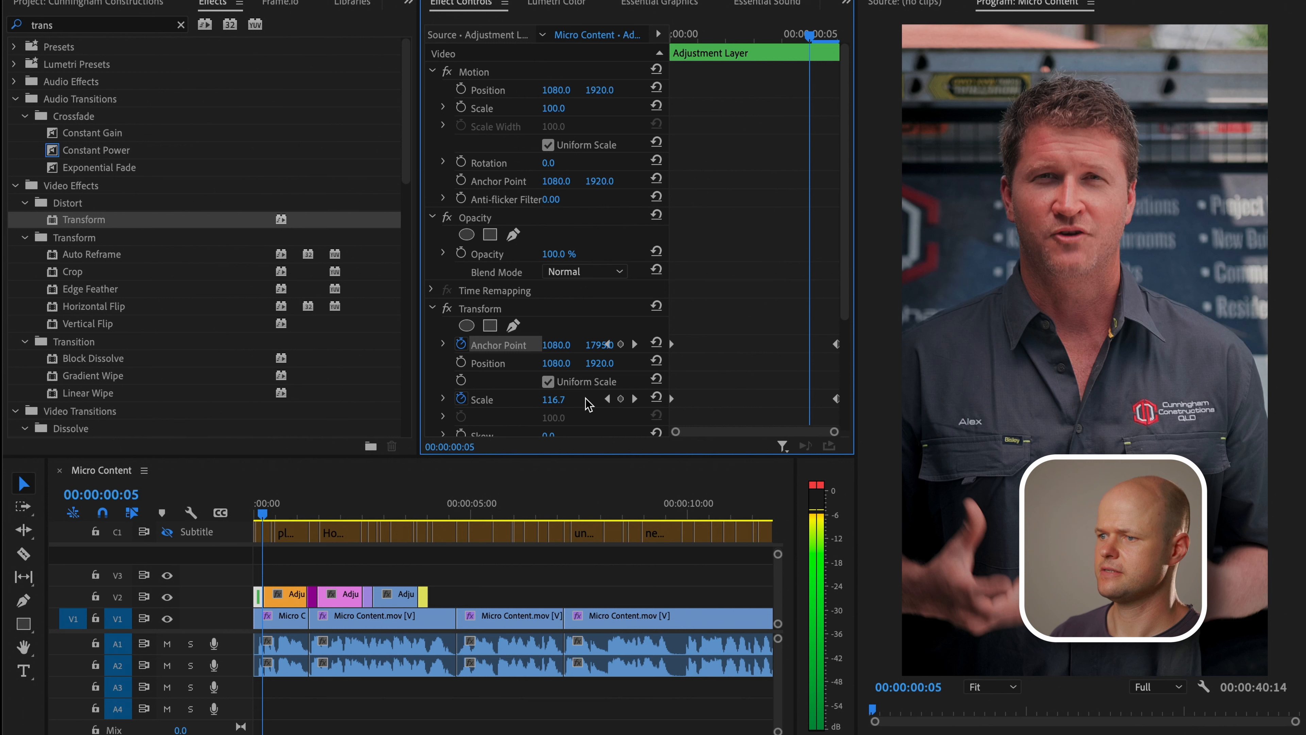
key("Right")
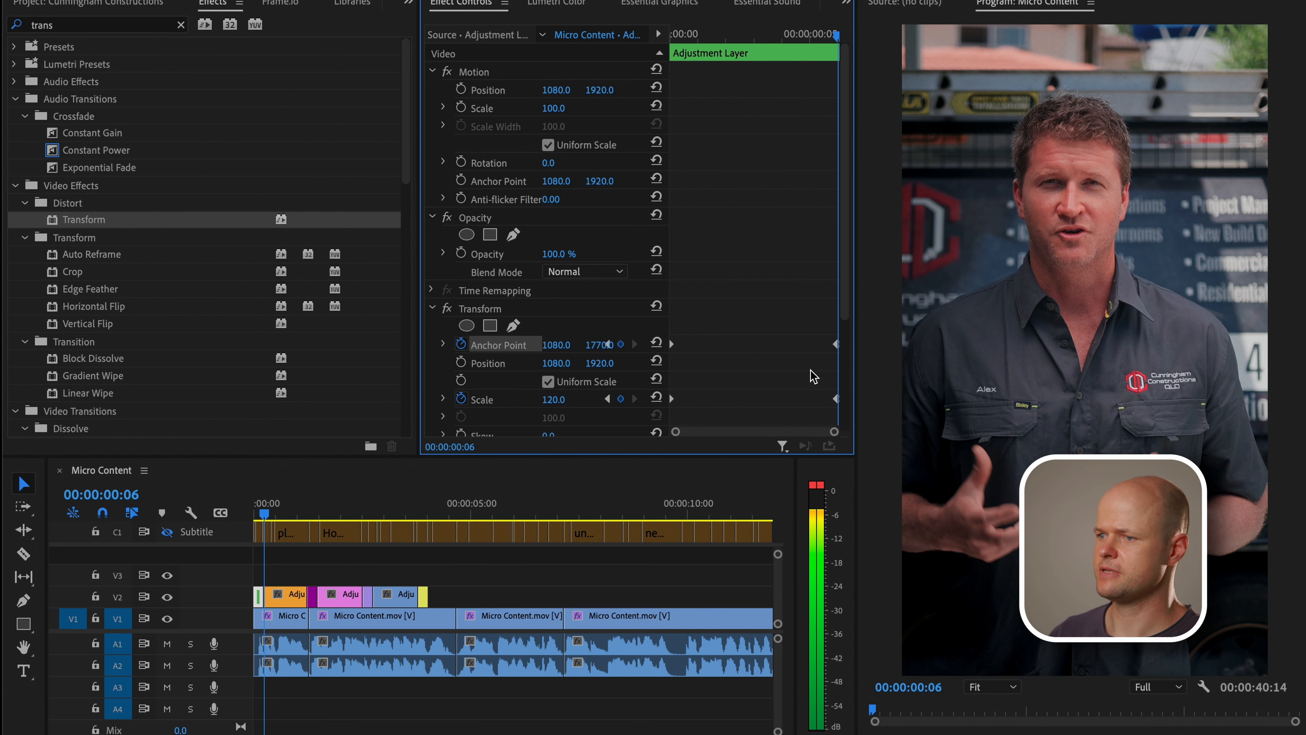
key("Left")
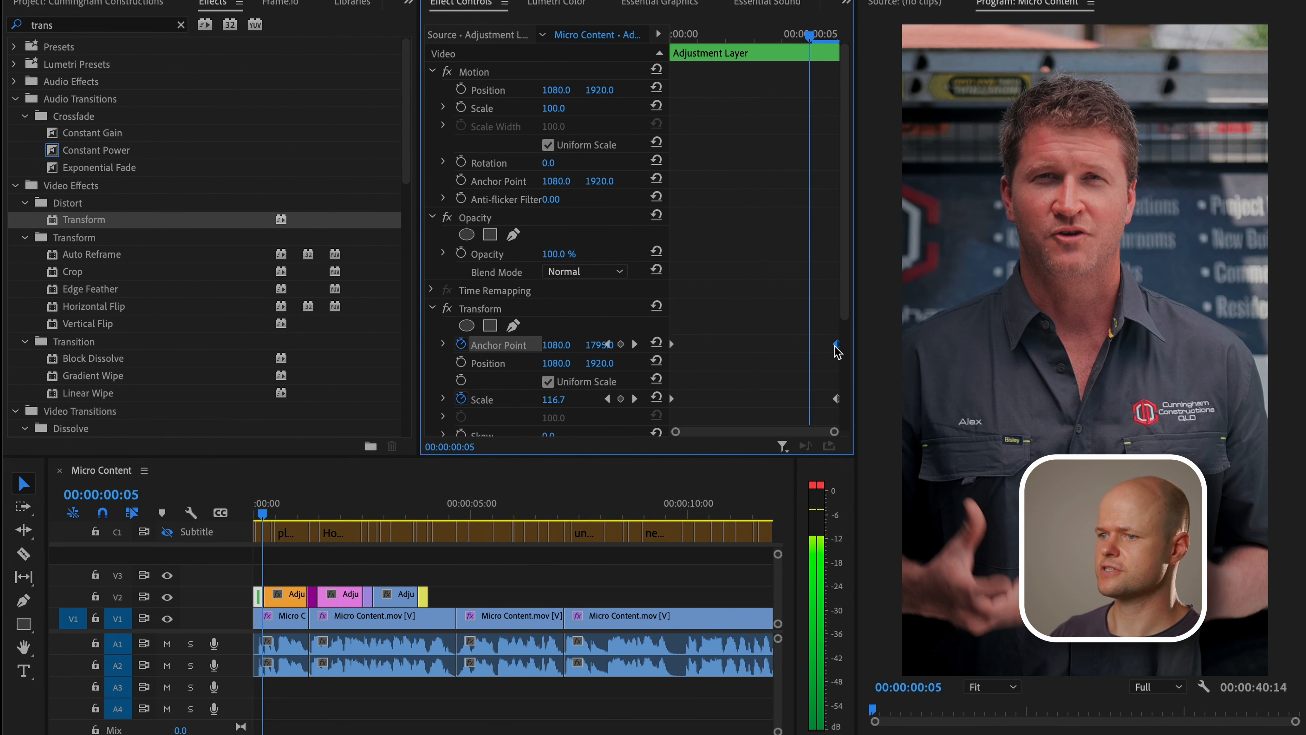
- Move the ending Anchor Point and Scale keyframes of the green adjustment layer's Transform effect to 00:00:00:05
left_click_drag(833, 345, 816, 349)
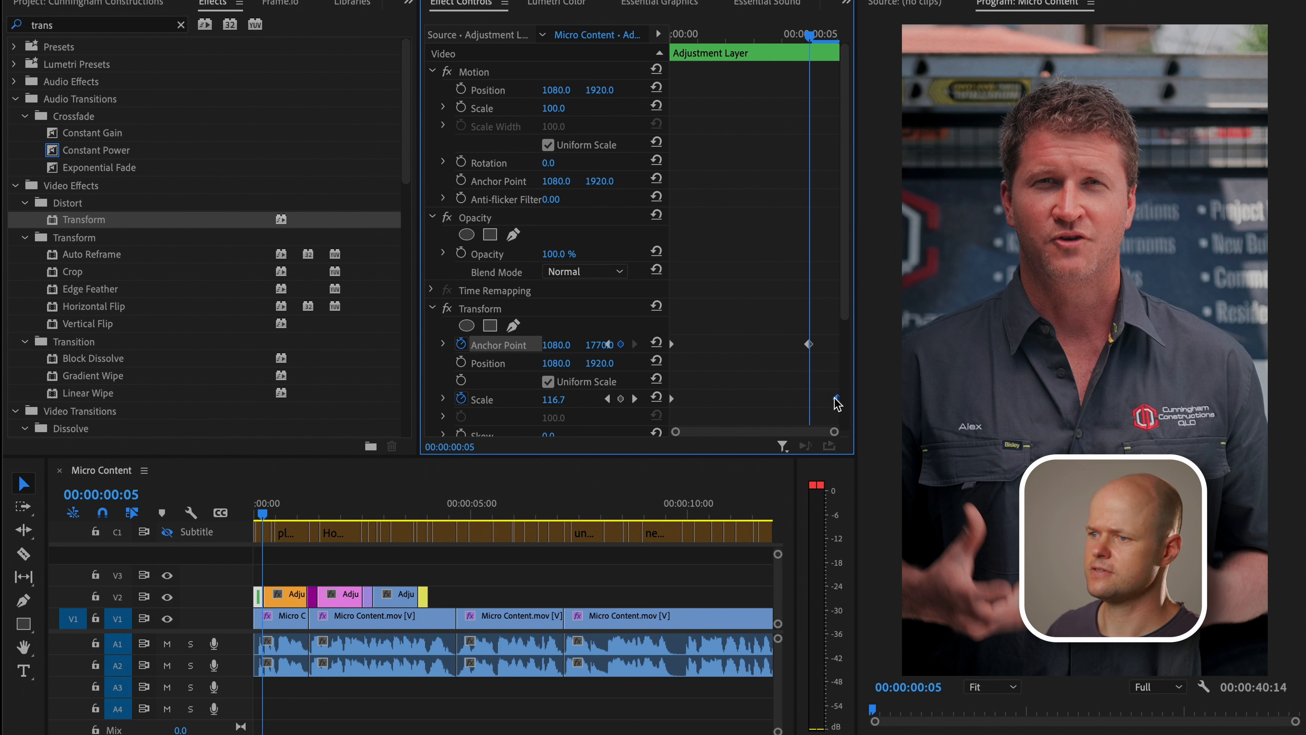
left_click_drag(823, 397, 820, 397)
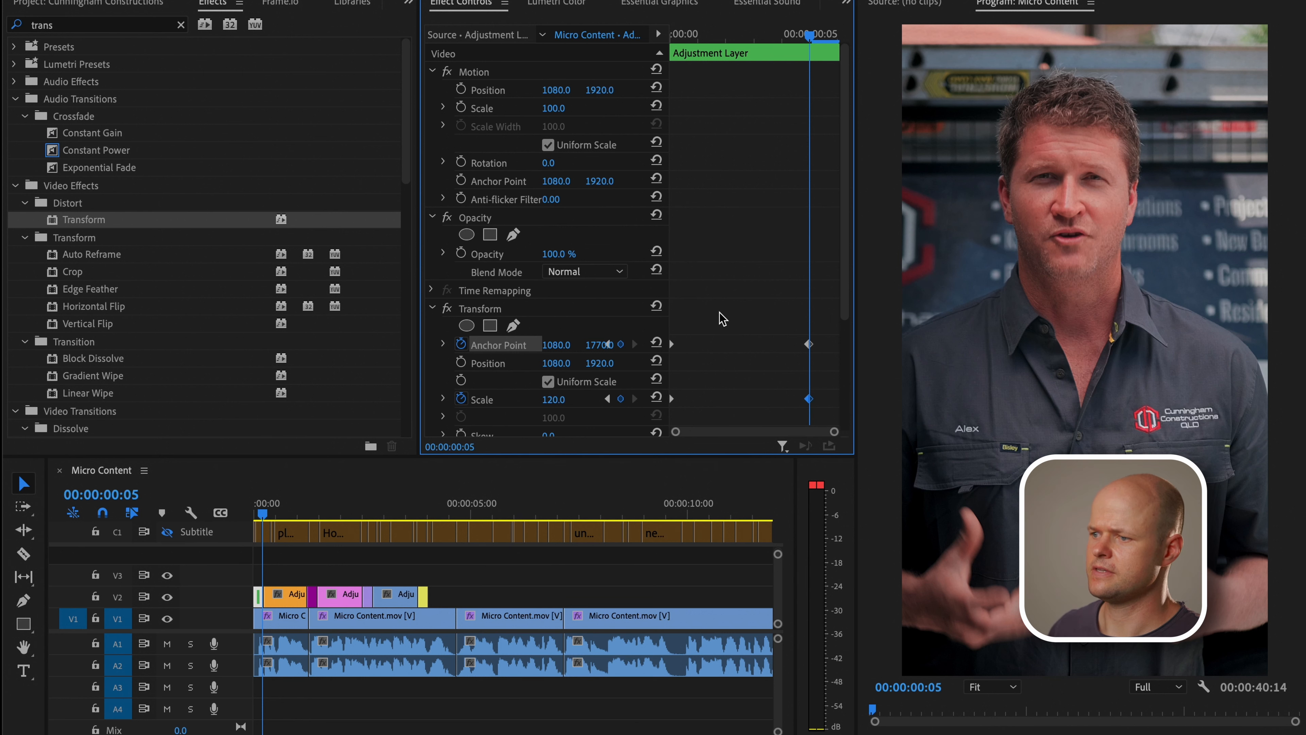
key("Left")
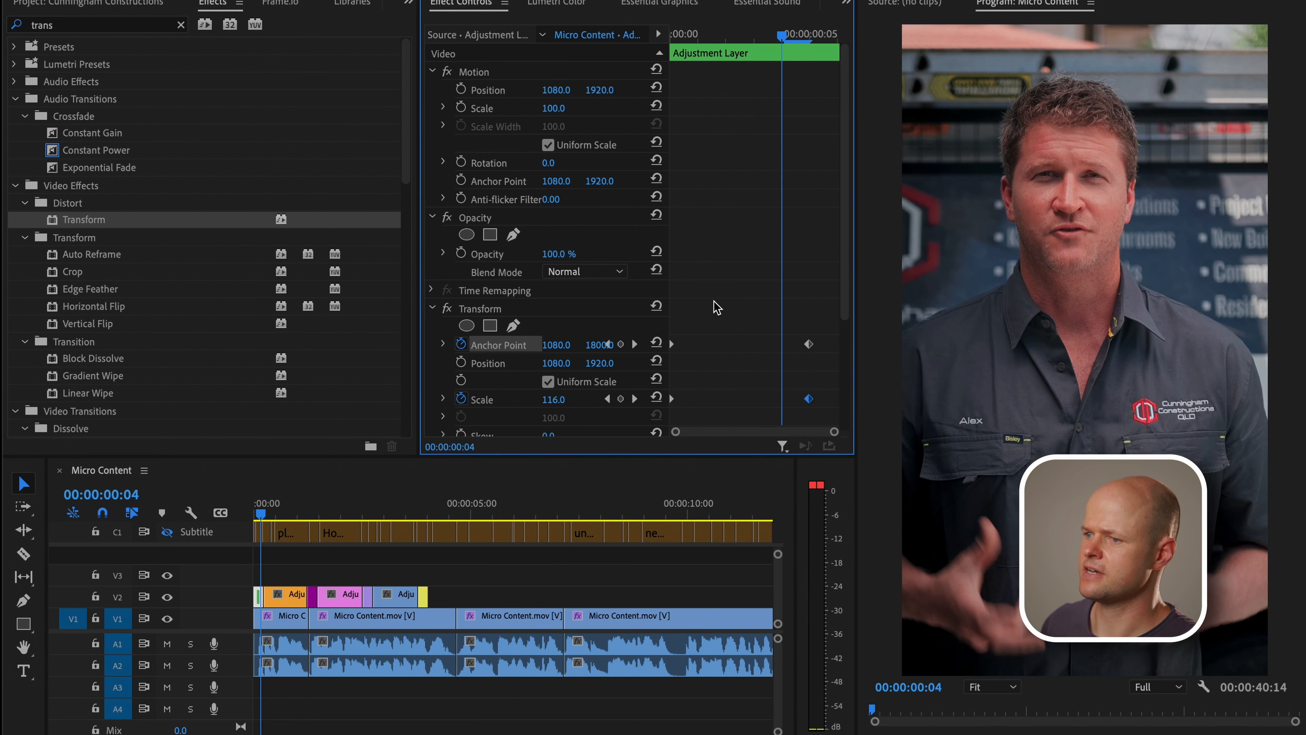
key("Right")
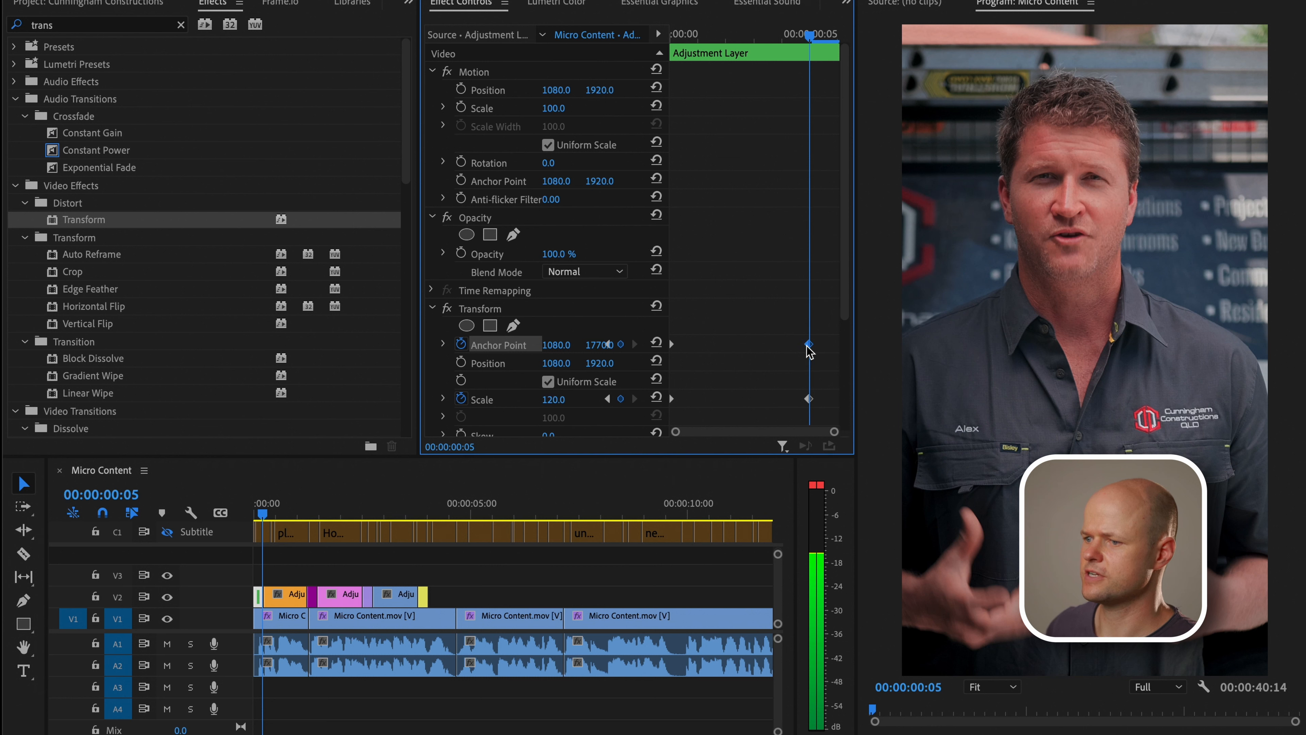
- Set the Anchor Point and Scale keyframes at 00:00:00:05 to Ease Out
right_click(808, 345)
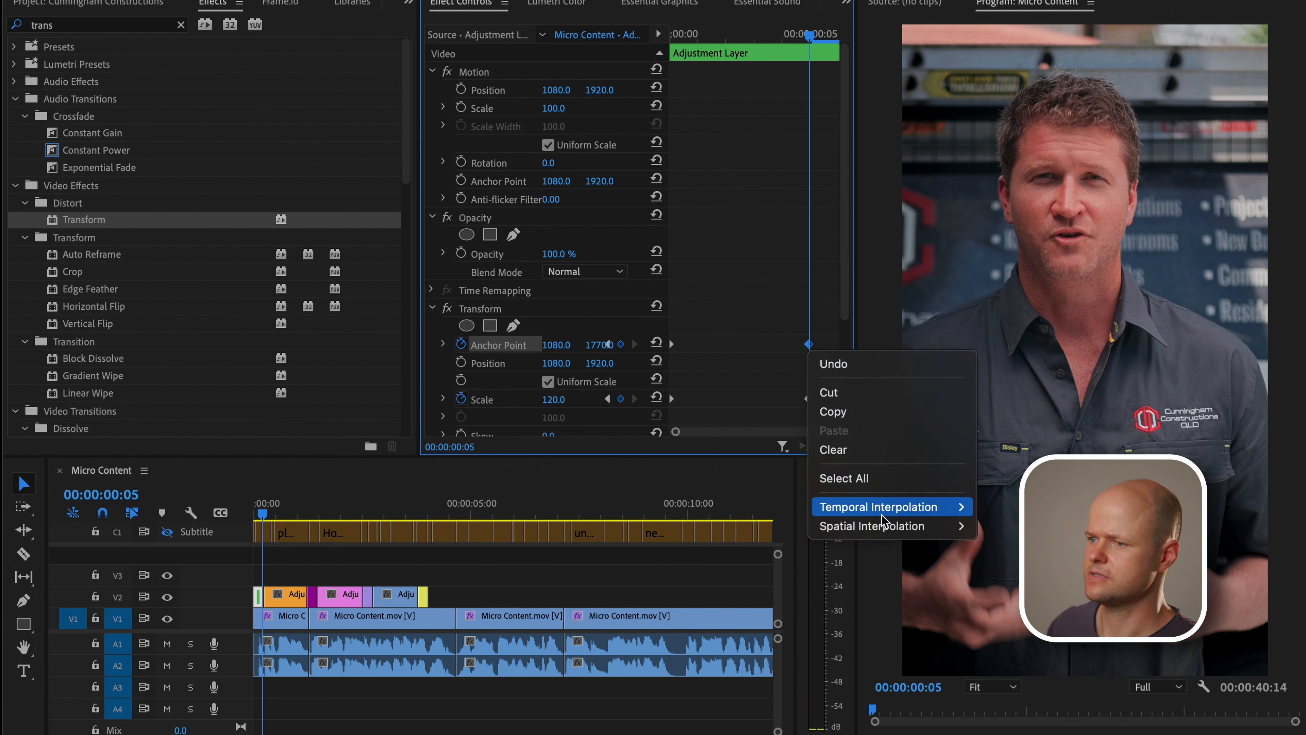
mouse_move(926, 506)
left_click(1018, 628)
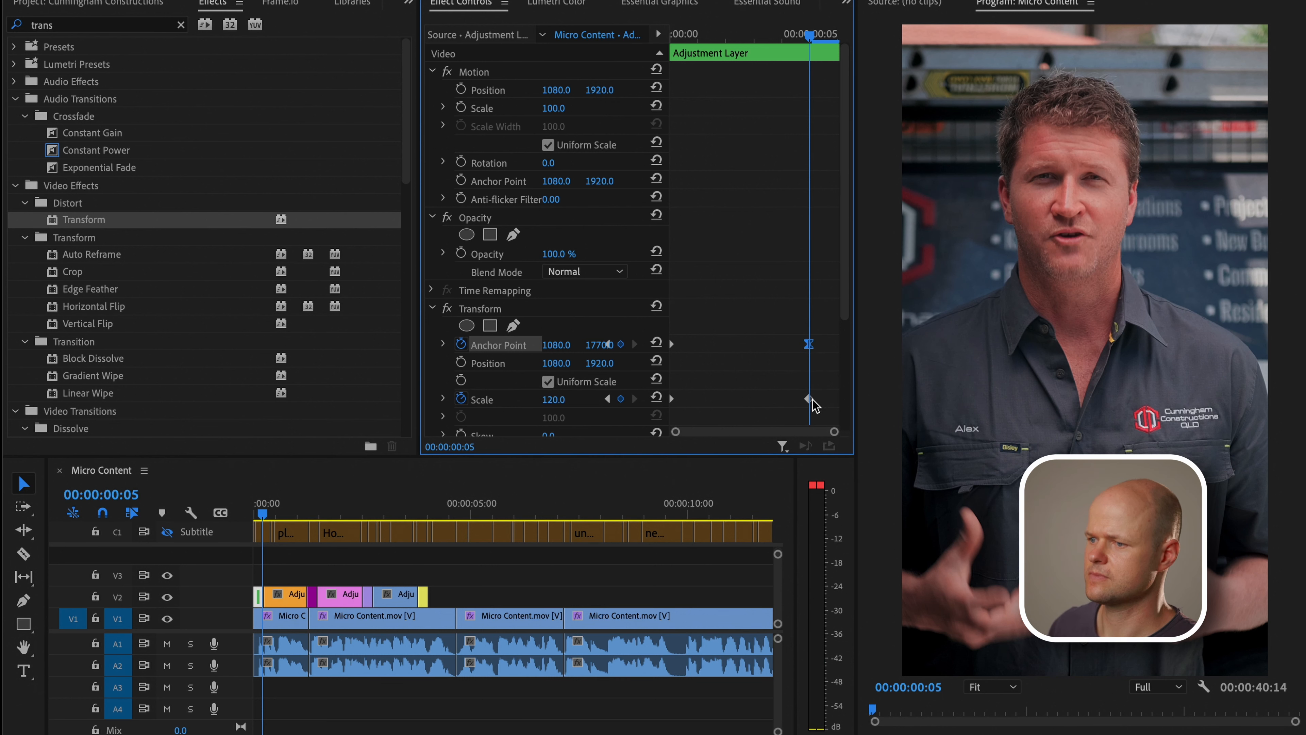
left_click(809, 399)
right_click(811, 401)
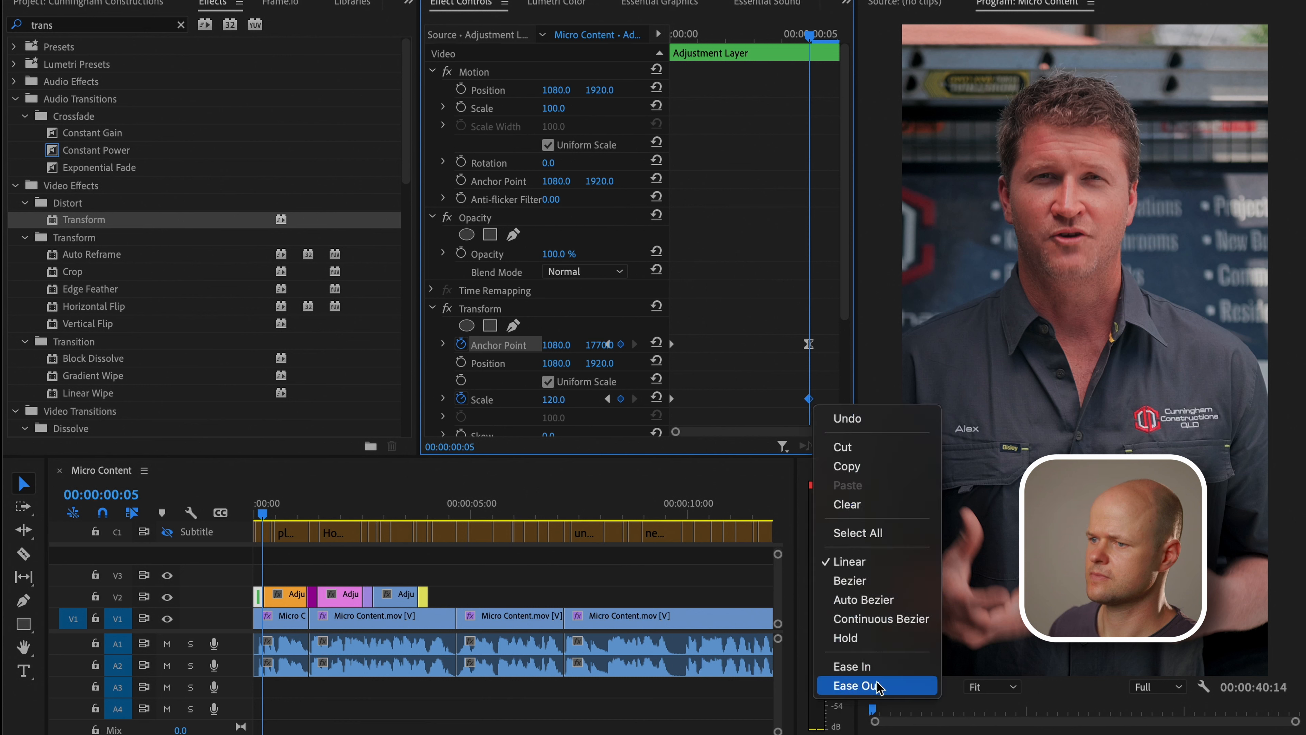
left_click(879, 686)
- Ease the starting Anchor Point keyframe temporally and open the starting Scale keyframe's interpolation options
left_click(674, 347)
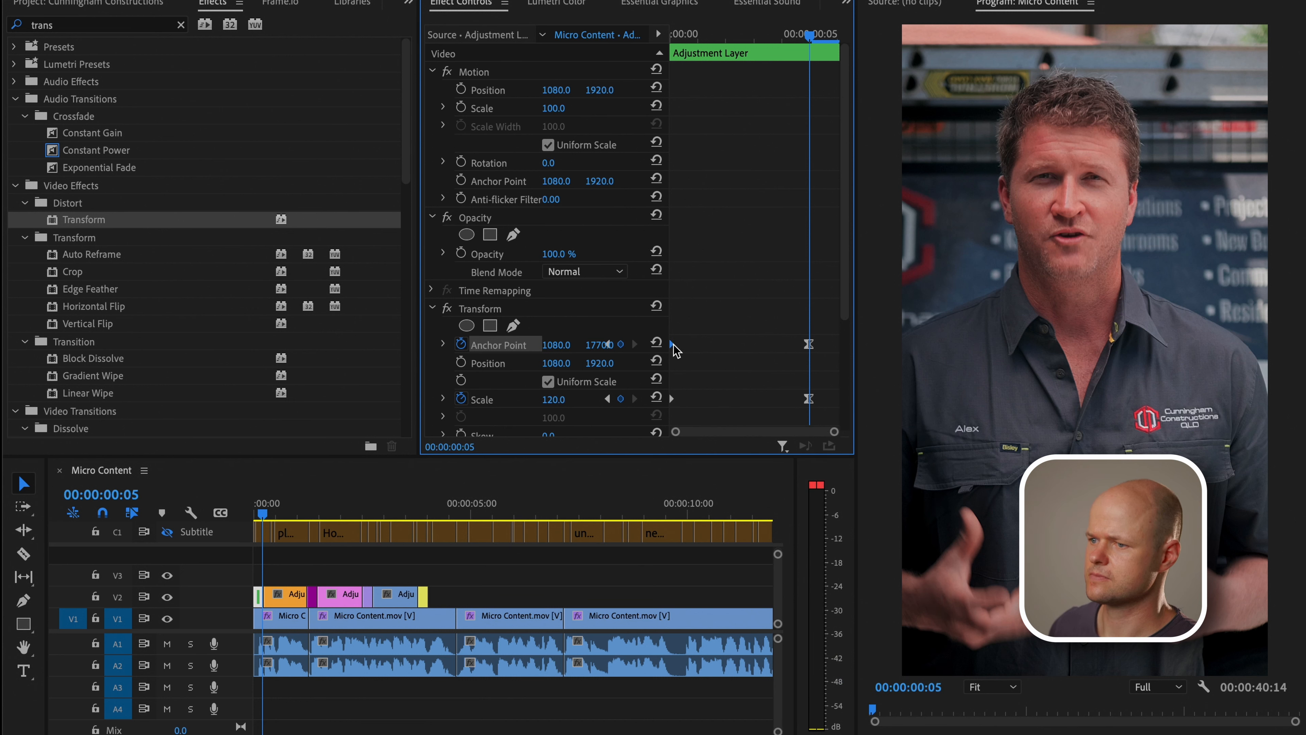
right_click(673, 345)
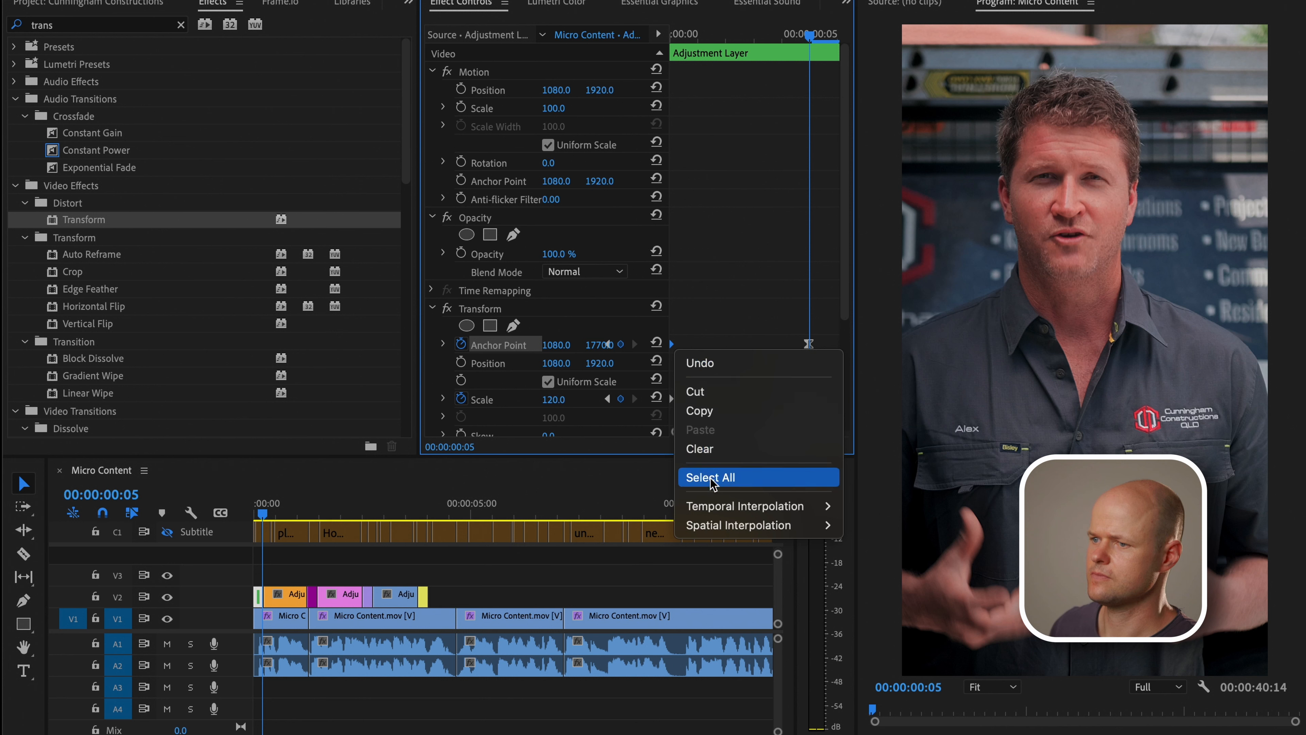
mouse_move(734, 507)
left_click(874, 608)
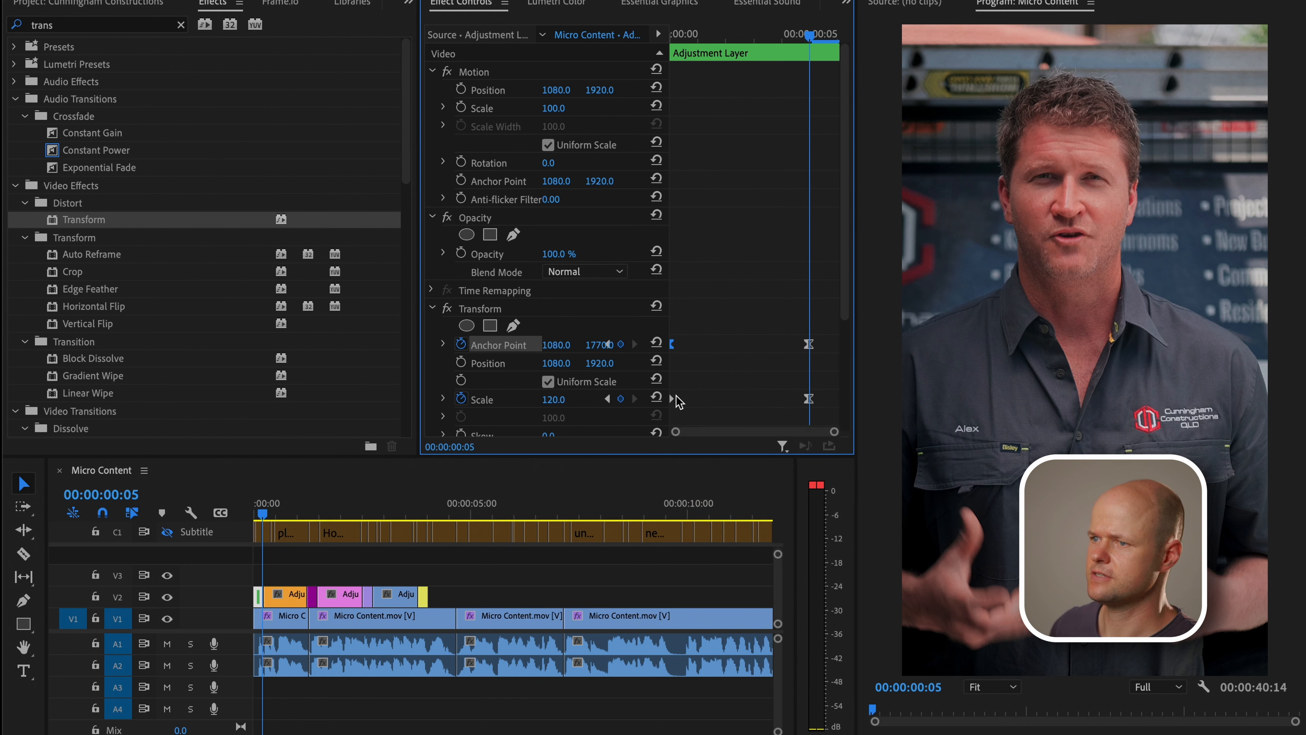
right_click(675, 404)
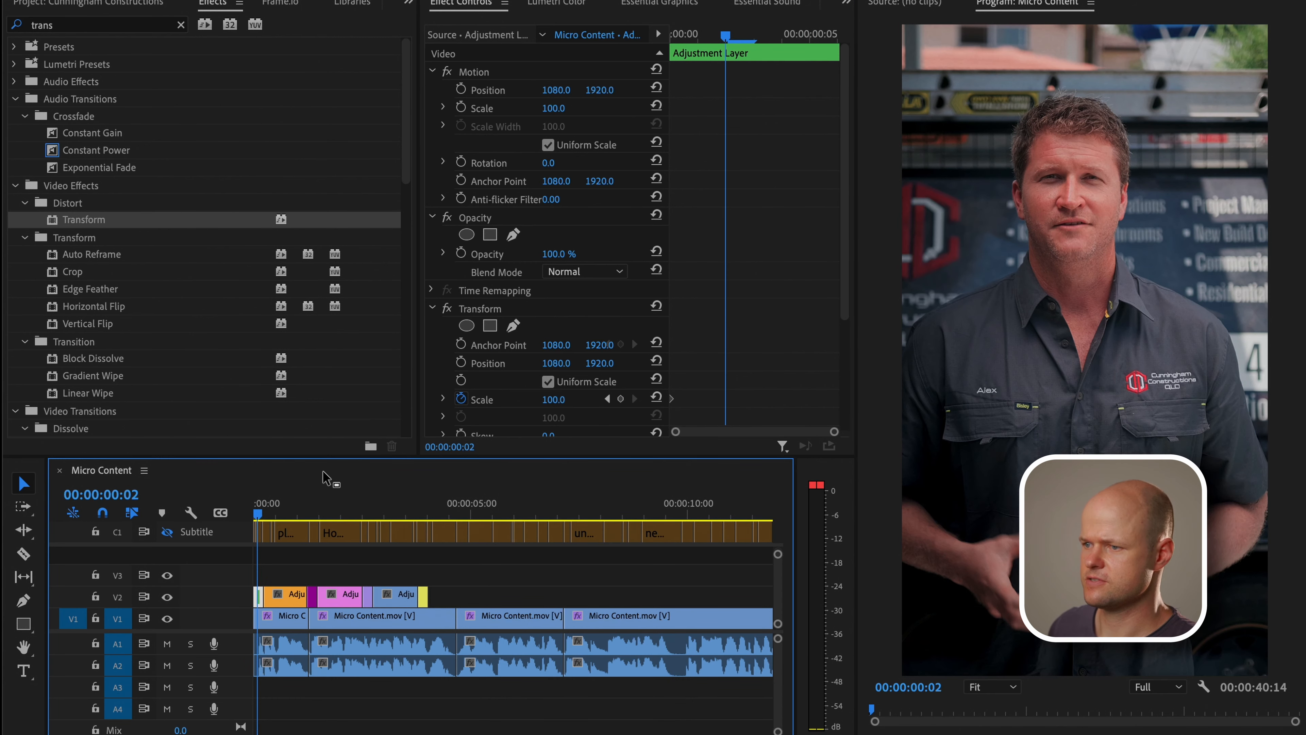
- Keyframe the Transform scale of the green adjustment layer to 120 at 00:00:00:05
key("Left")
key("Left")
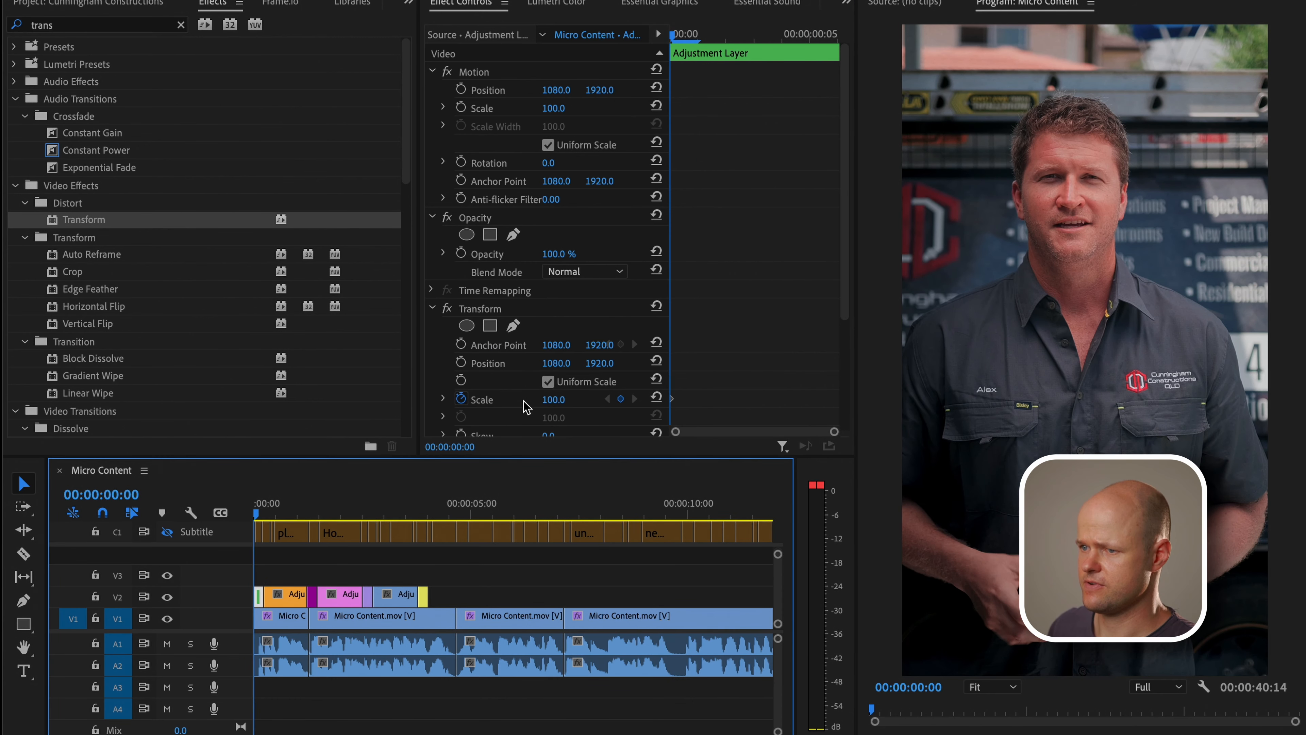
key("space")
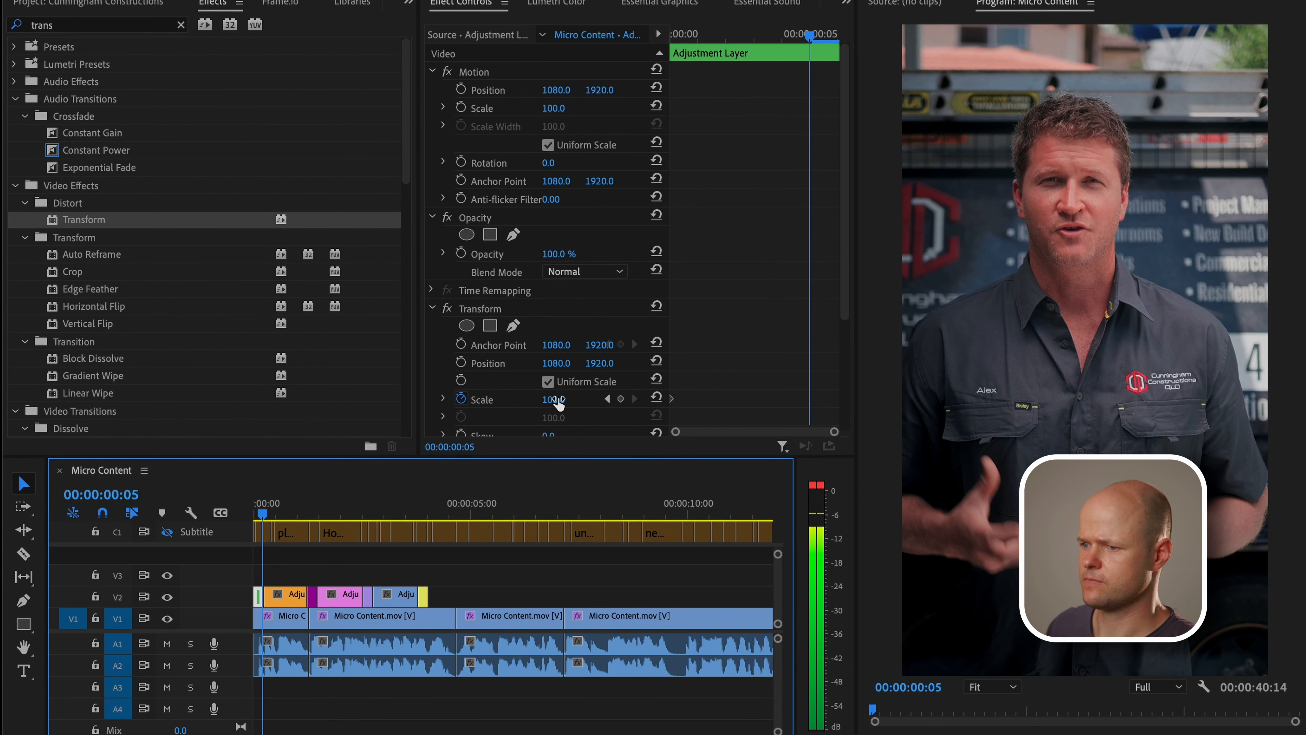
left_click(553, 399)
type("120")
key("Return")
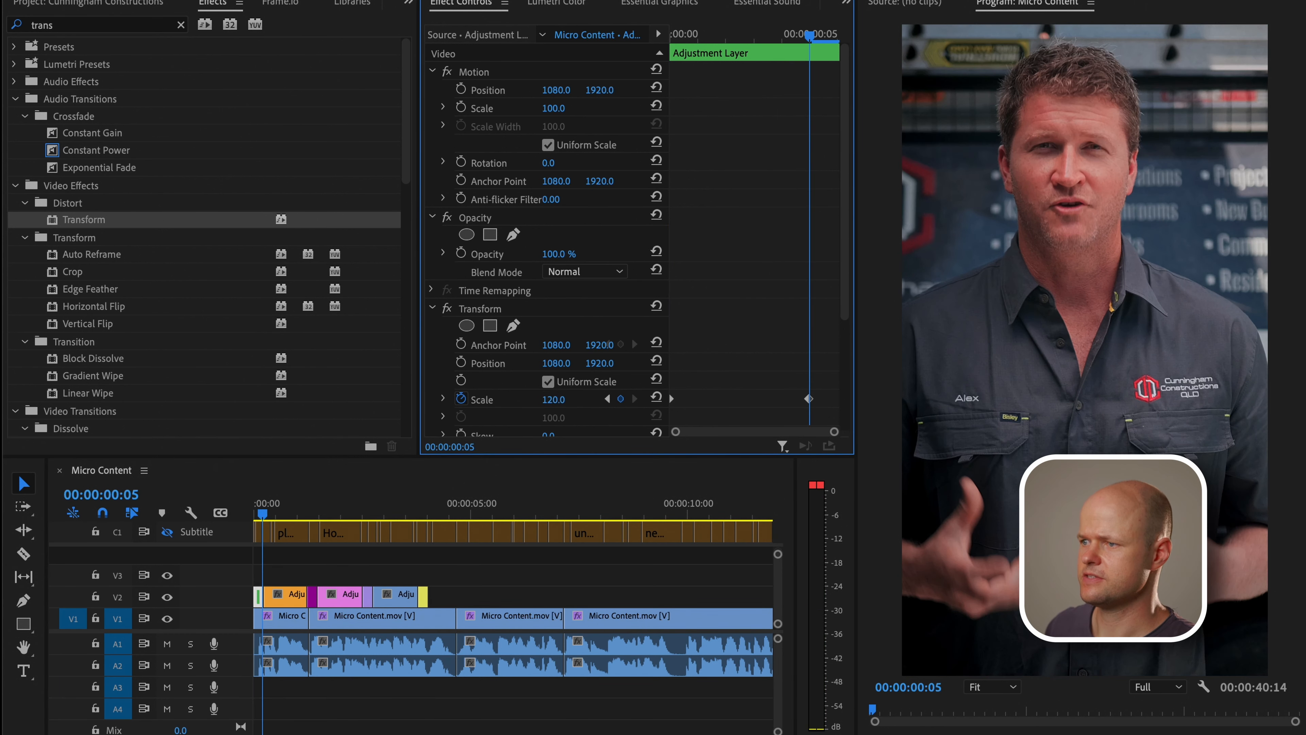
- Step frame by frame between 00:00:00:00 and 00:00:00:05 to examine how the scale zoom shifts the subject's framing
key("Left")
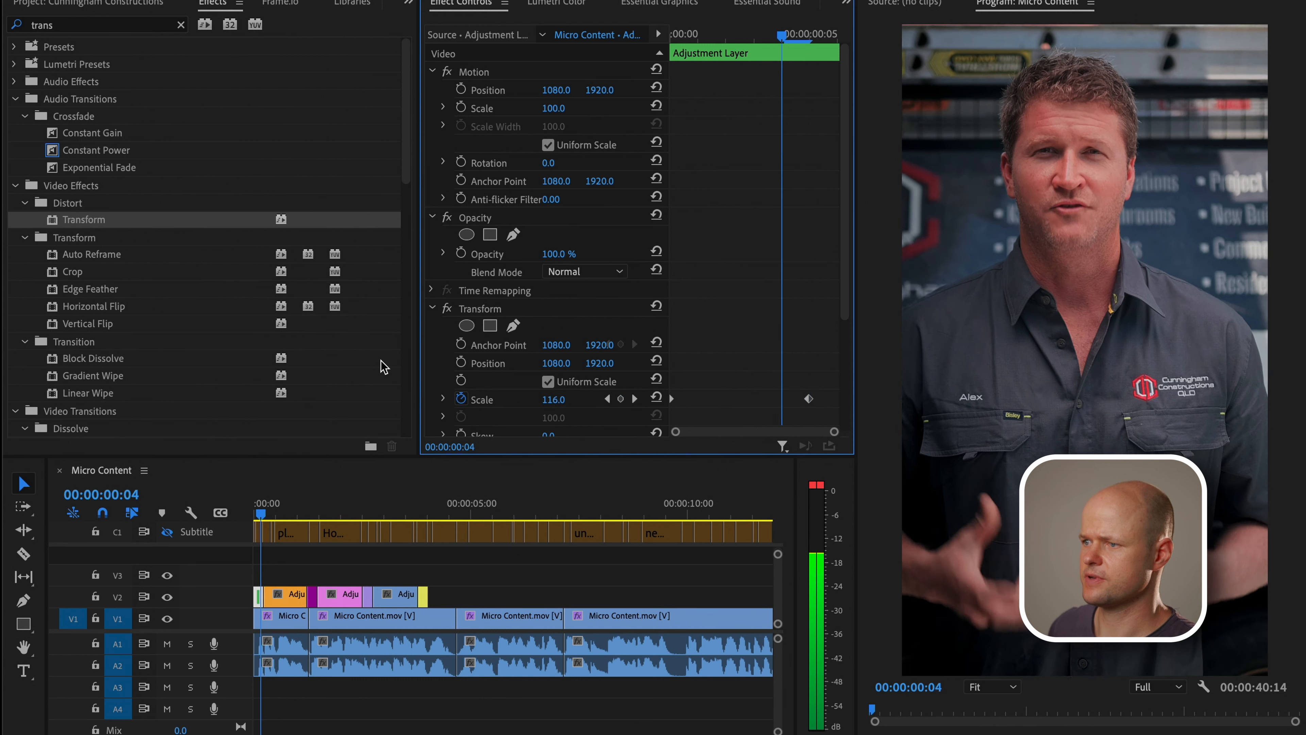
key("Left")
key("Left")
key("Left")
key("Left")
key("Right")
key("Right")
key("Right")
key("Right")
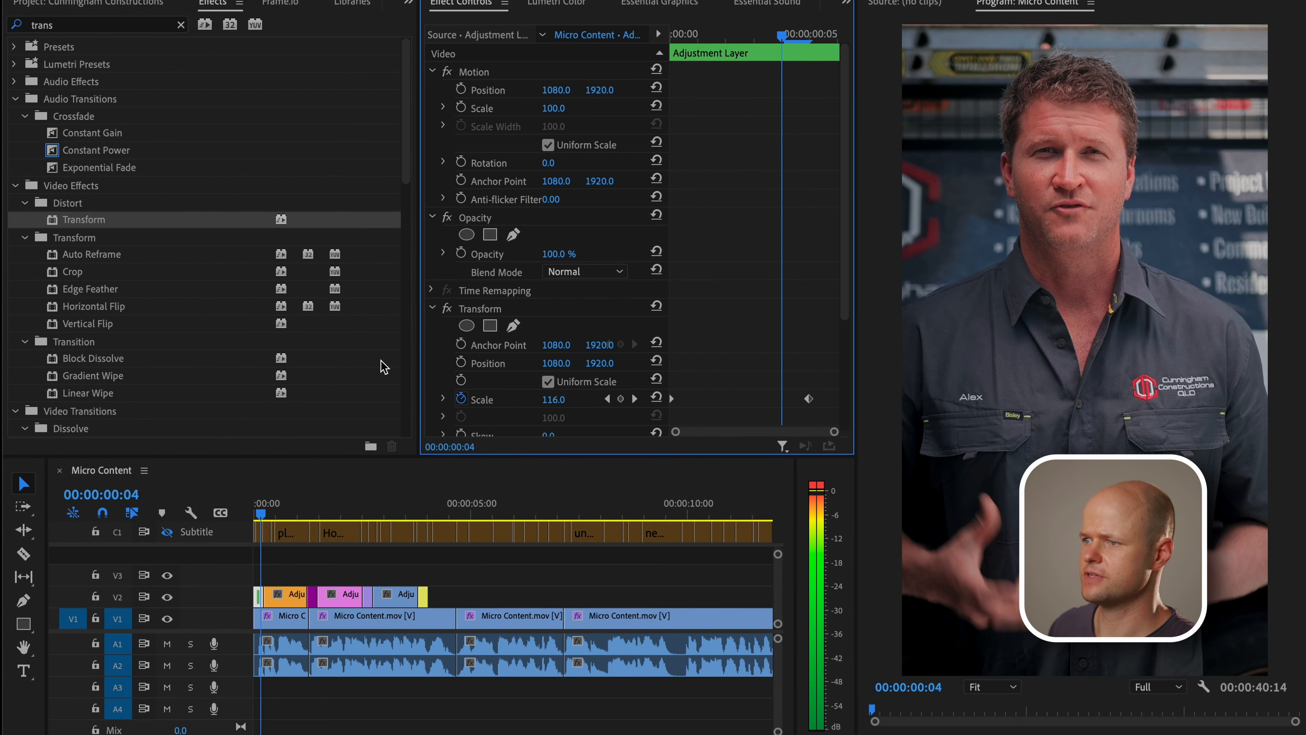
key("Left")
key("Left")
key("Left")
key("Left")
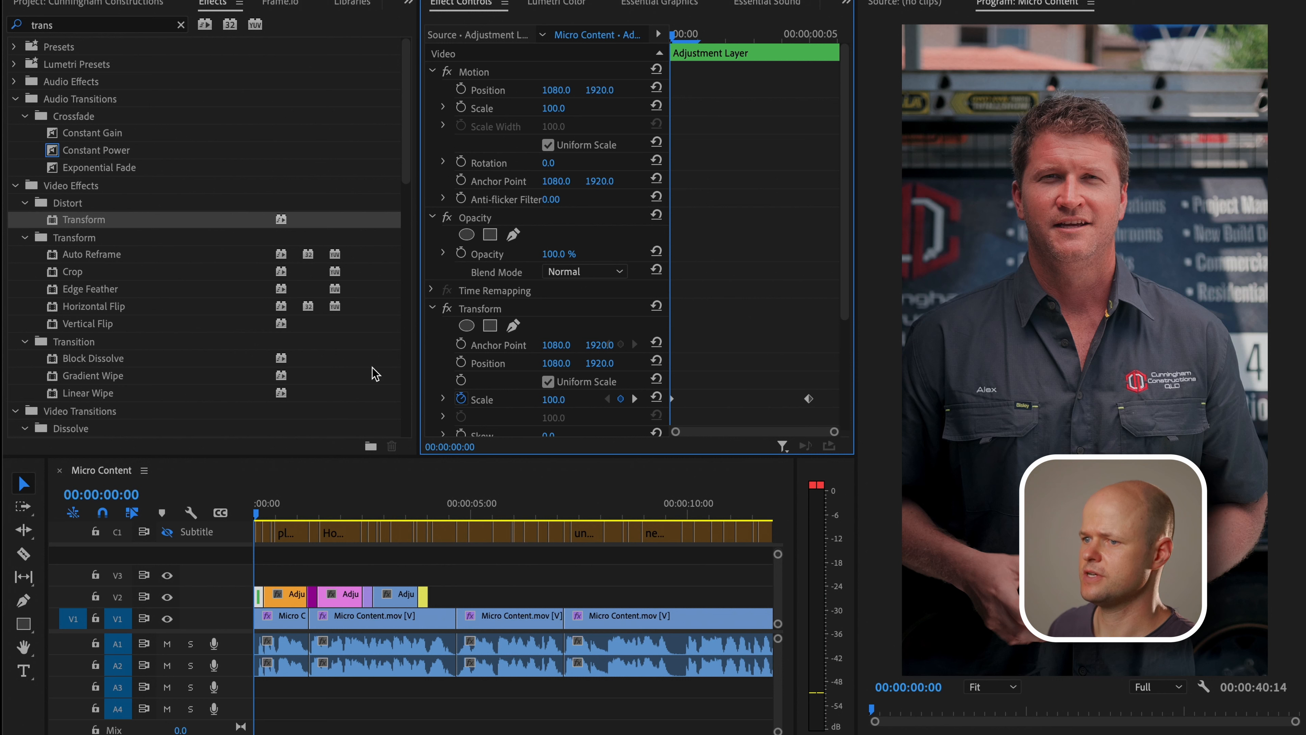
key("Right")
key("Right")
key("Right")
key("Right")
key("Right")
key("Left")
key("Left")
key("Left")
key("Left")
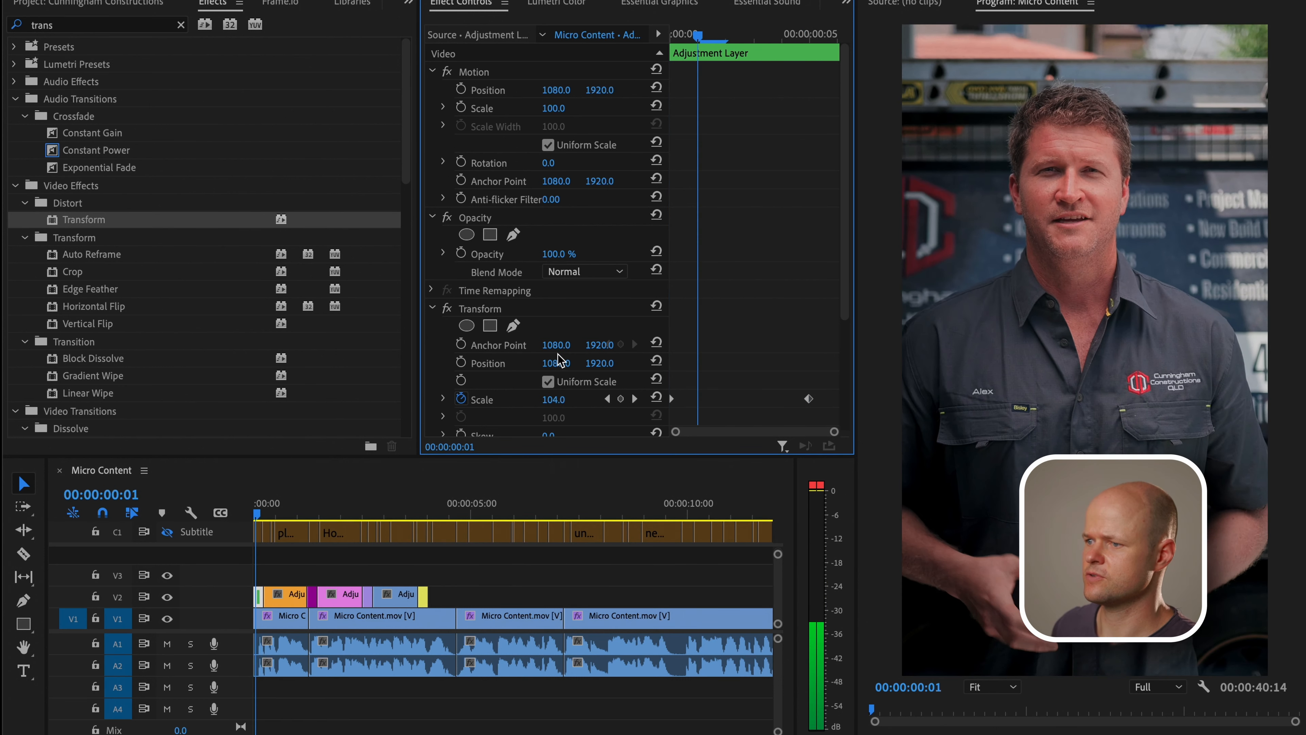
- Turn on Anchor Point keyframing for the green layer's Transform effect at 00:00:00:00 and keyframe its vertical value to 1770 at 00:00:00:05
key("Left")
left_click(461, 345)
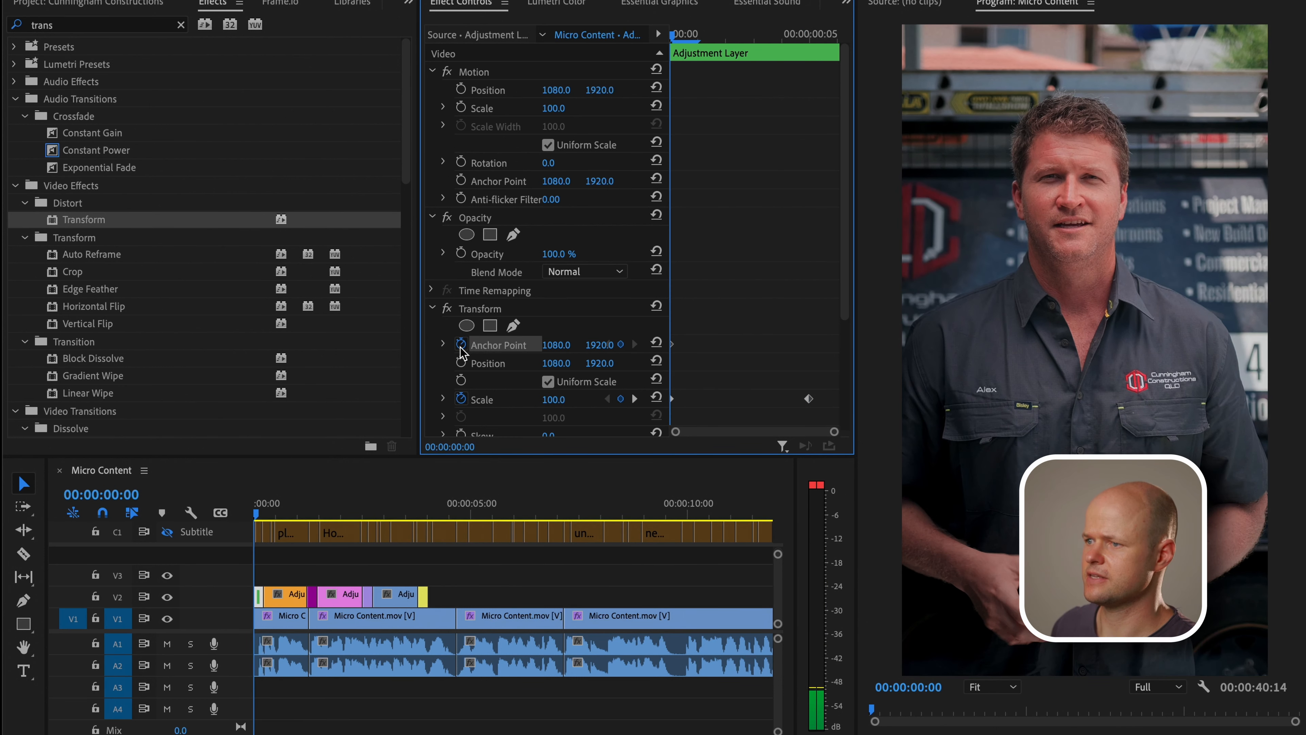
key("Right")
key("Right")
key("Right")
key("Right")
key("Right")
left_click(605, 344)
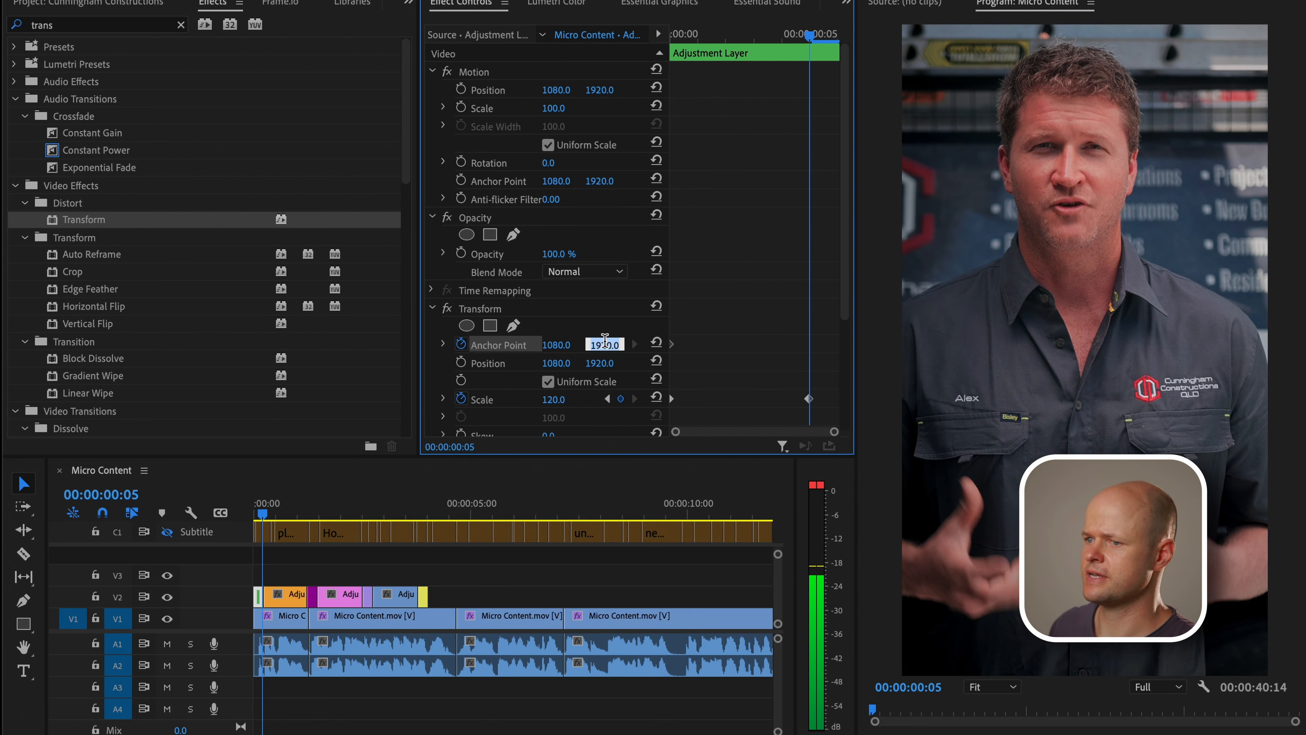
type("177")
key("Return")
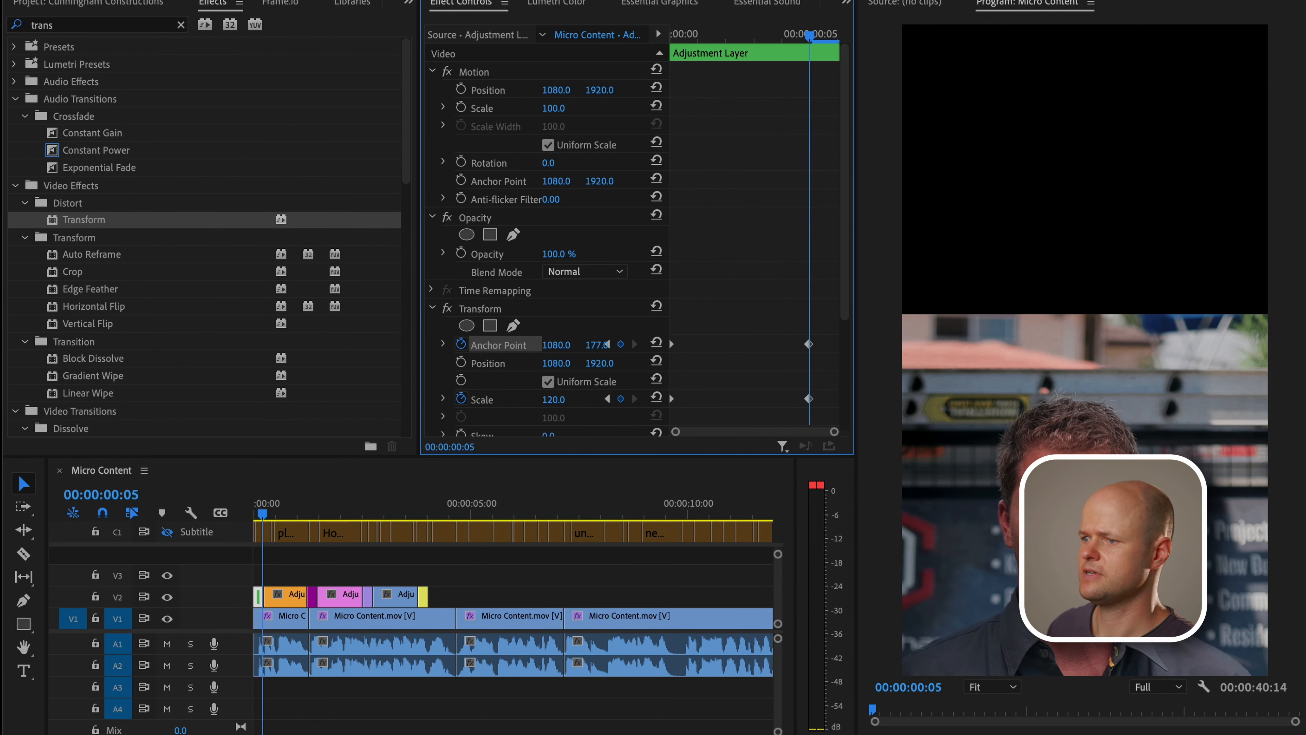
left_click(588, 349)
type("1")
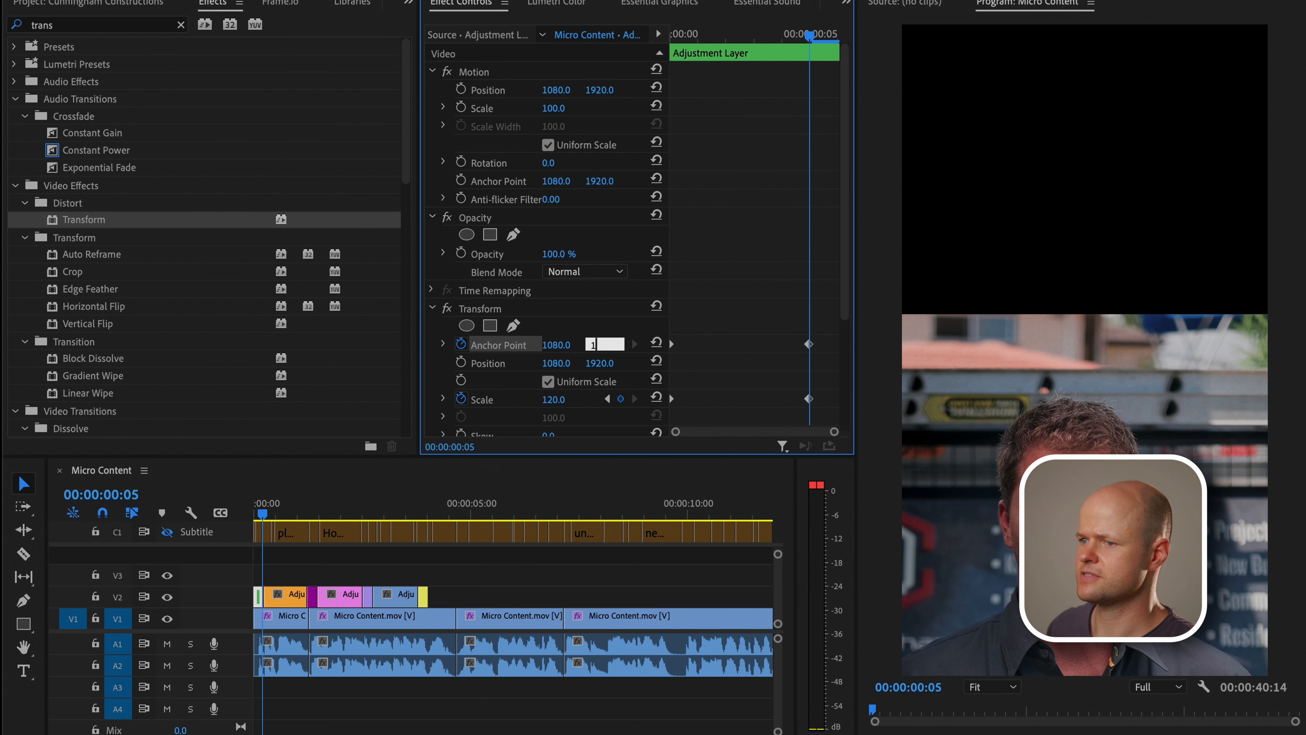
type("770")
key("Return")
- Apply Ease Out to the Transform effect's Anchor Point and Scale keyframes at 00:00:00:05 on the green adjustment layer
key("Left")
key("Left")
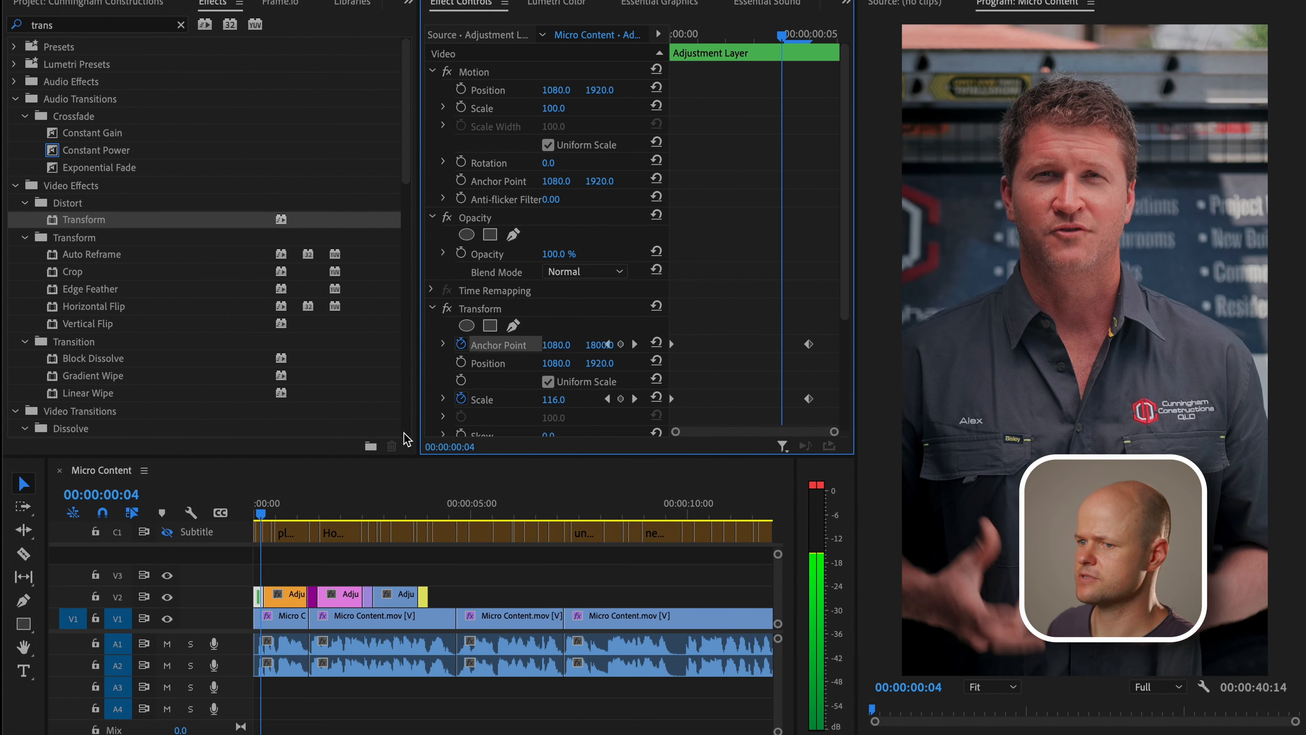
key("Right")
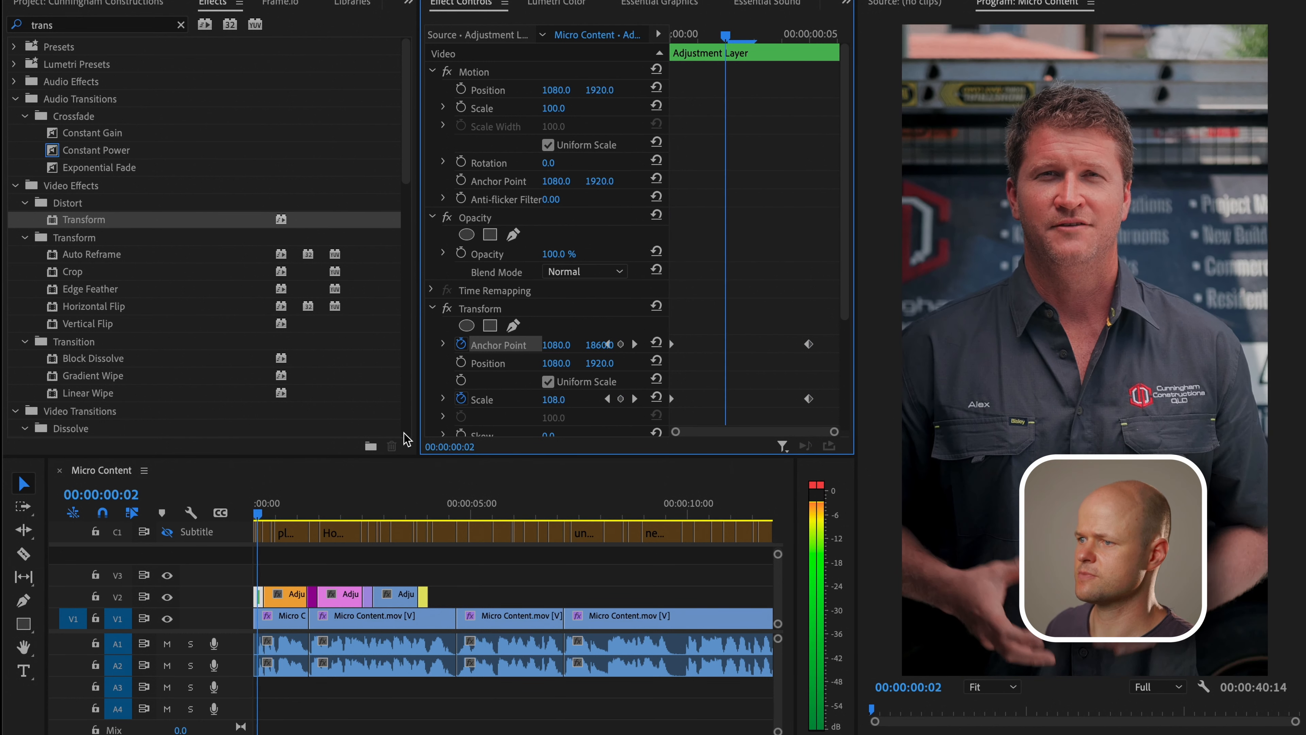
key("Right")
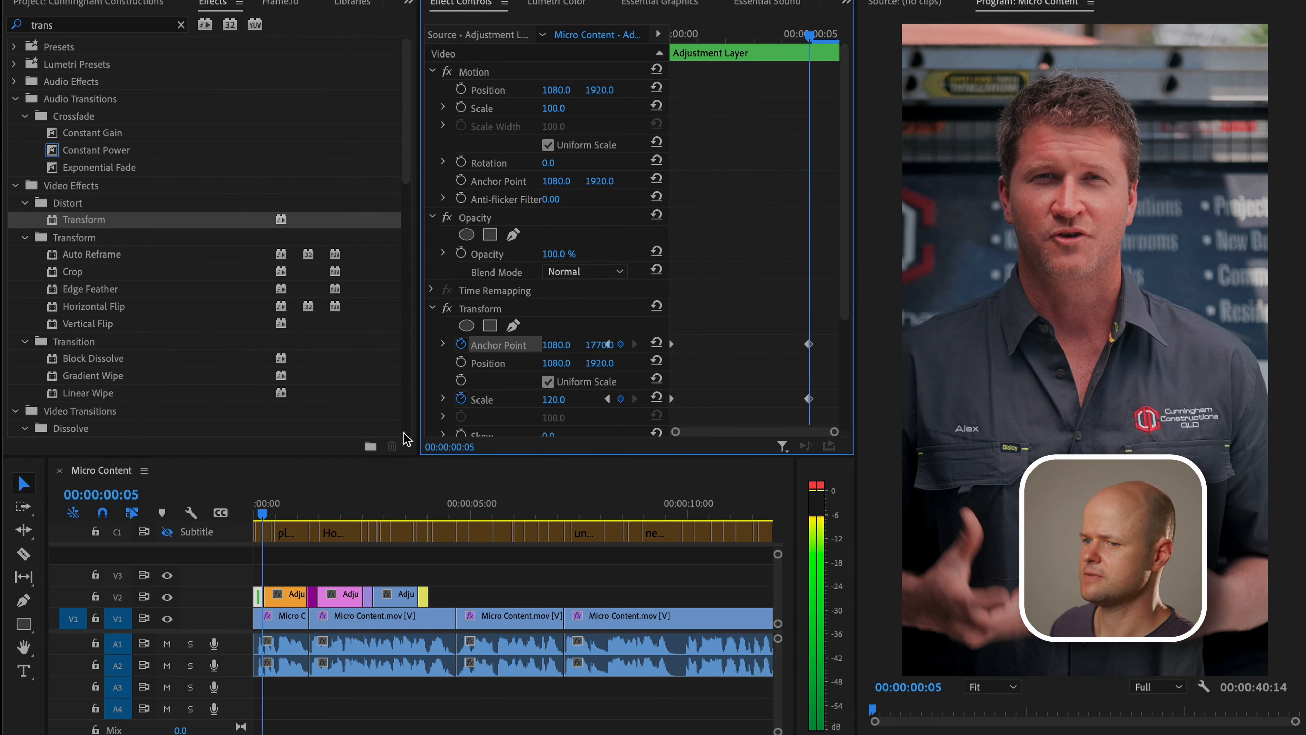
left_click(809, 344)
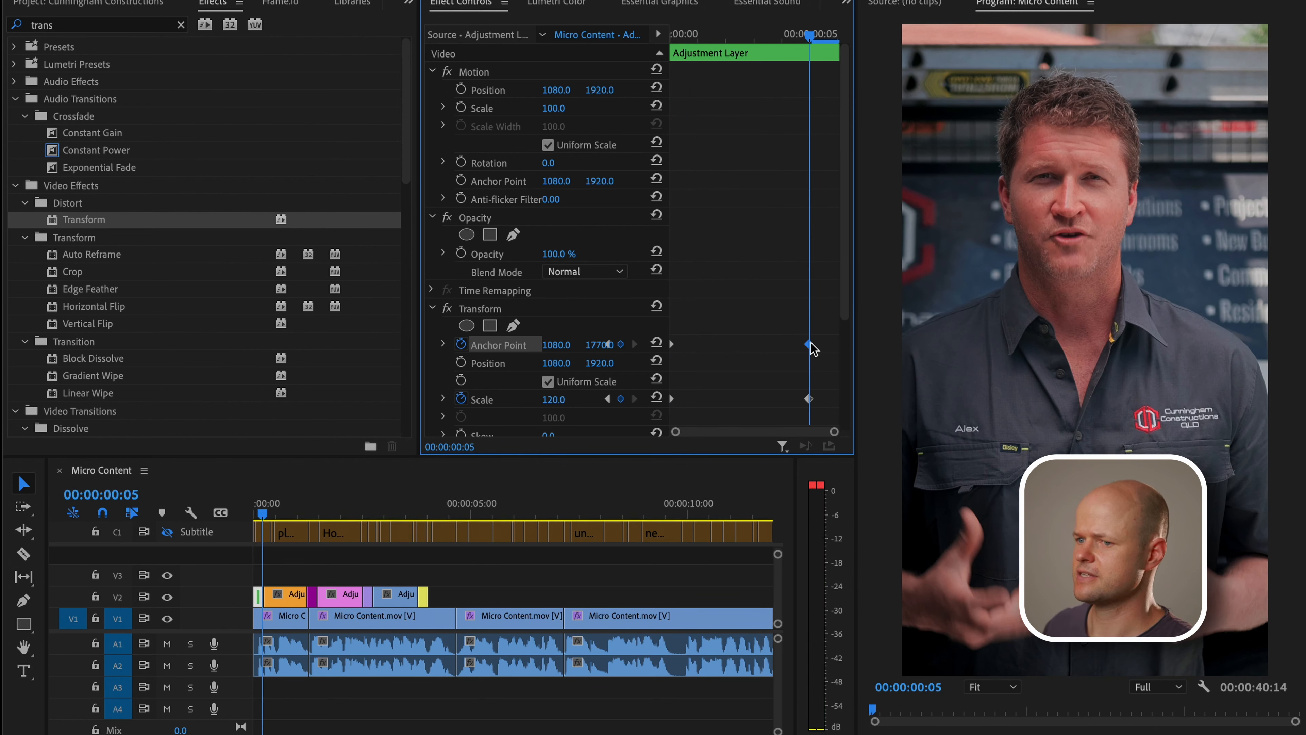
right_click(809, 345)
mouse_move(846, 505)
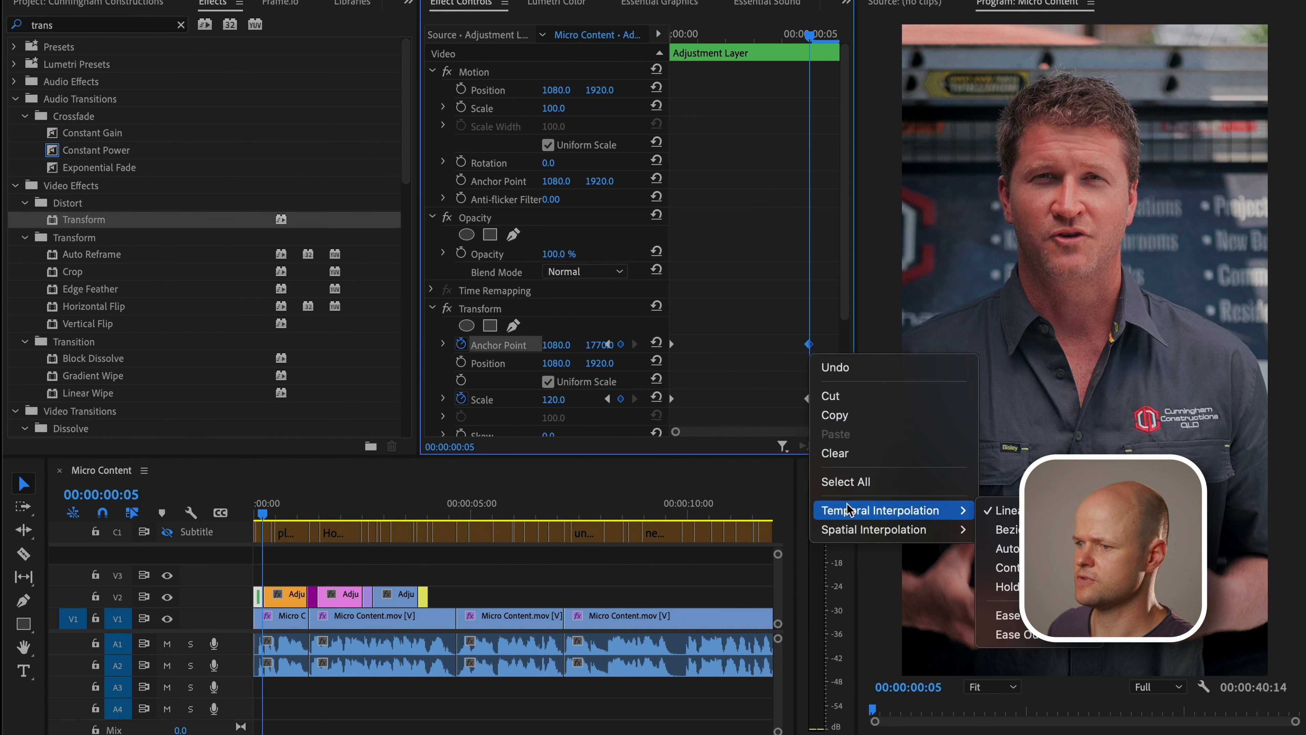
left_click(997, 635)
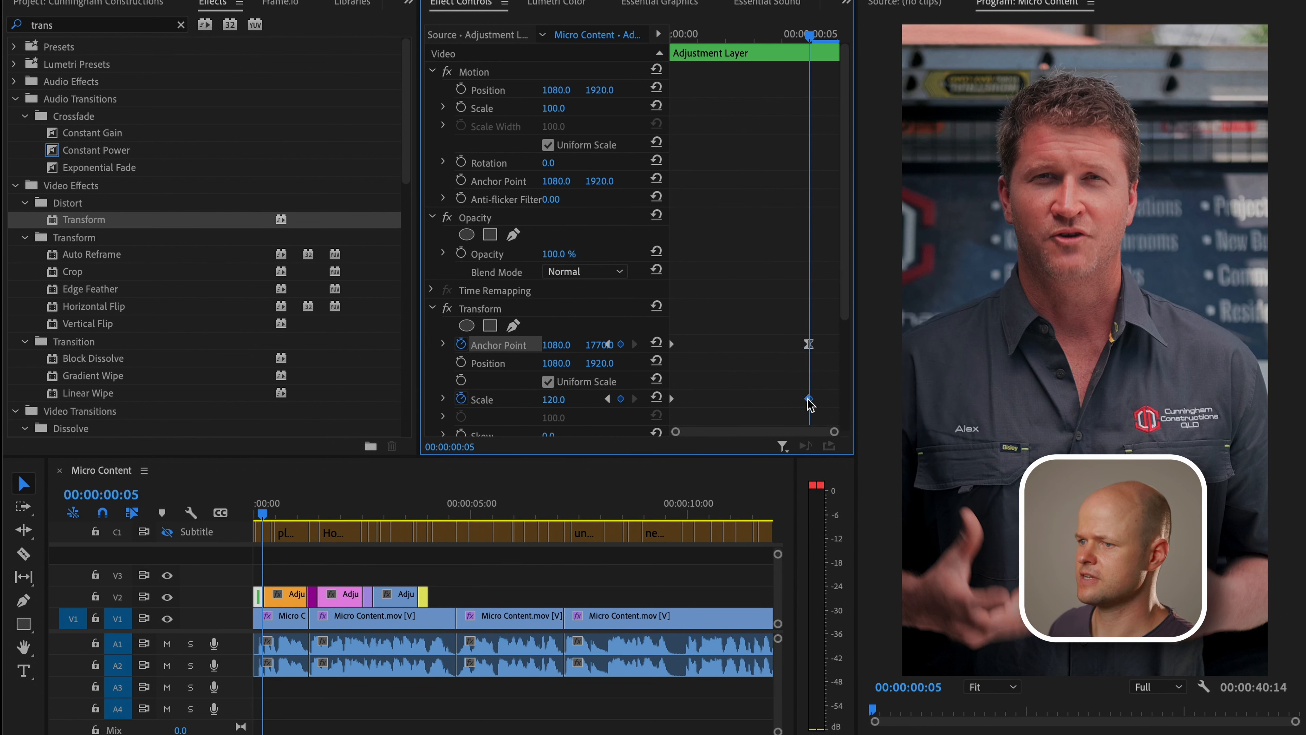
right_click(808, 400)
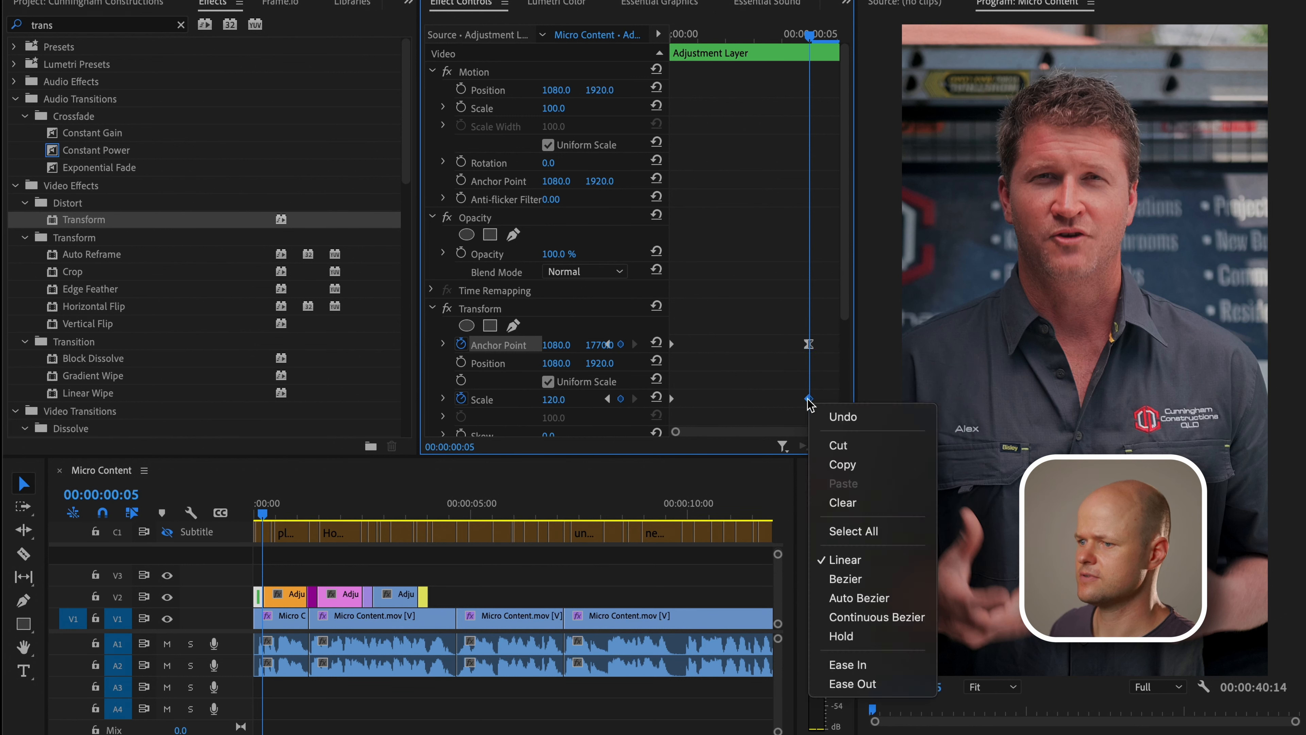
left_click(874, 684)
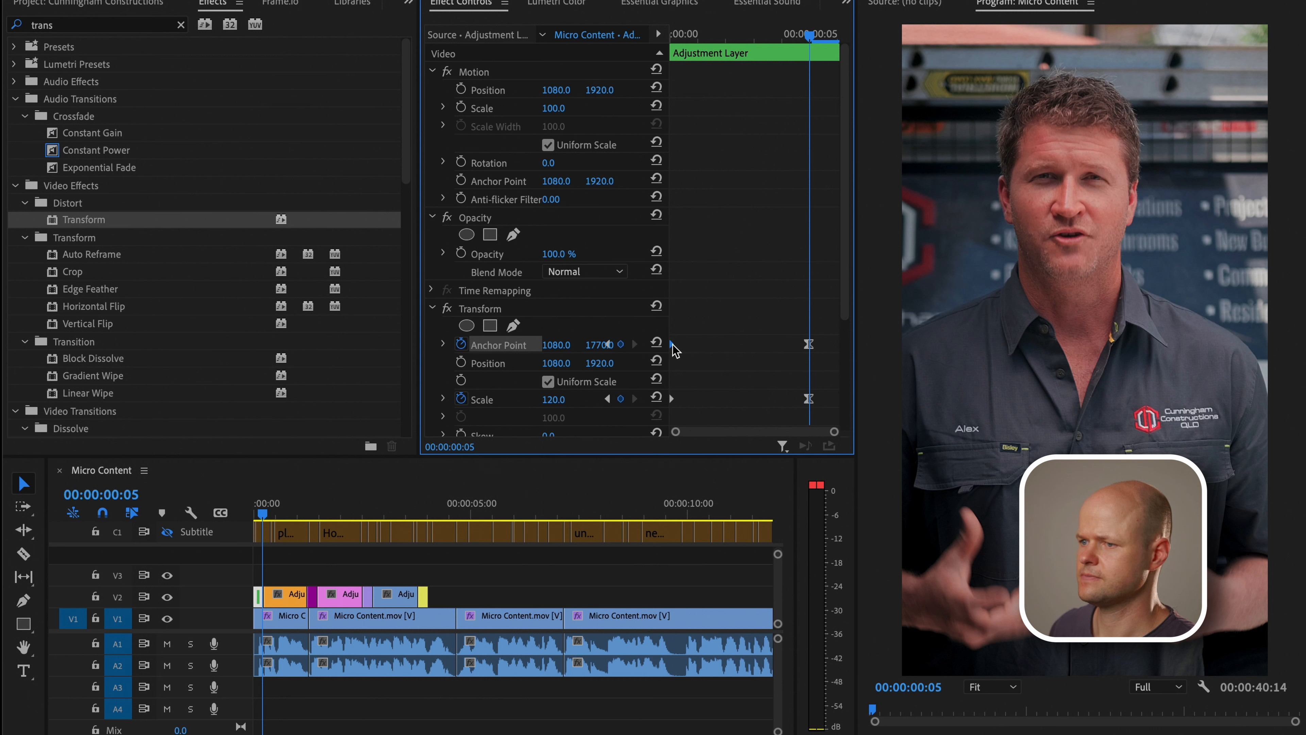
- Apply Ease Out to the starting Anchor Point and Scale keyframes of the green layer's Transform effect
right_click(673, 346)
mouse_move(822, 505)
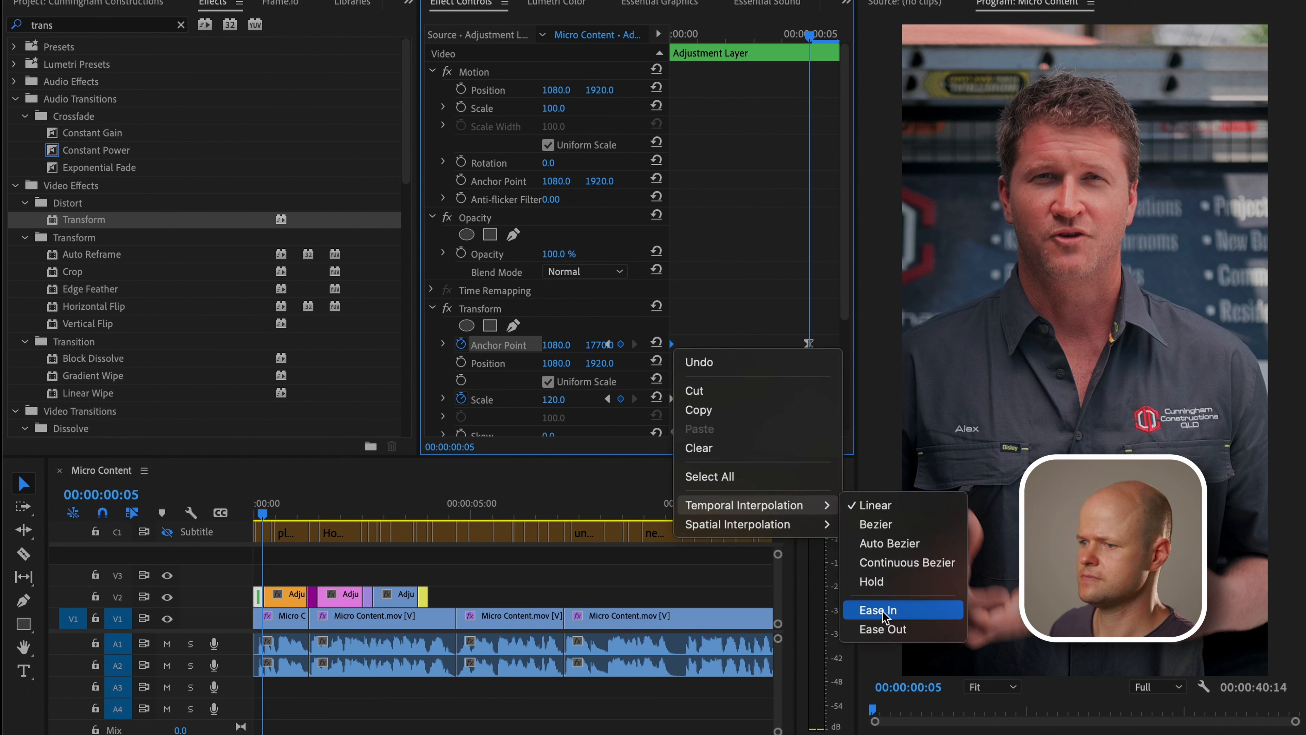
left_click(881, 611)
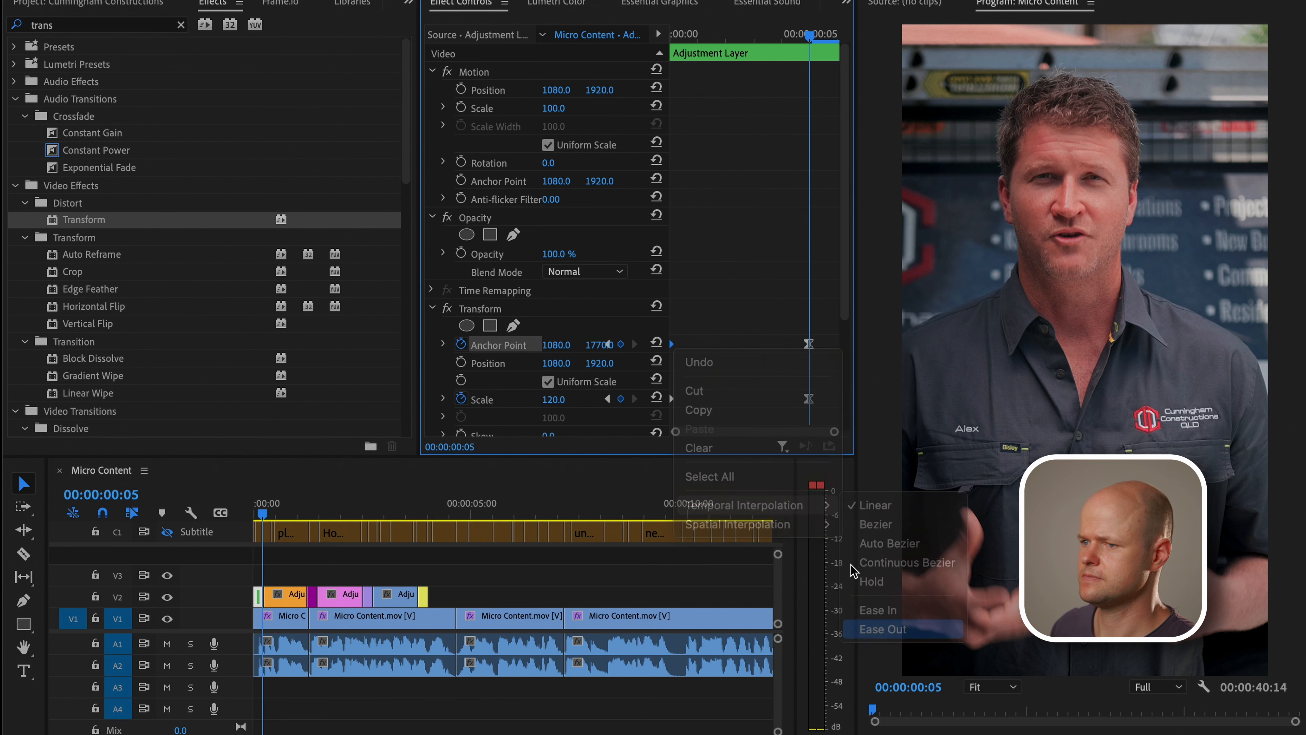
right_click(672, 399)
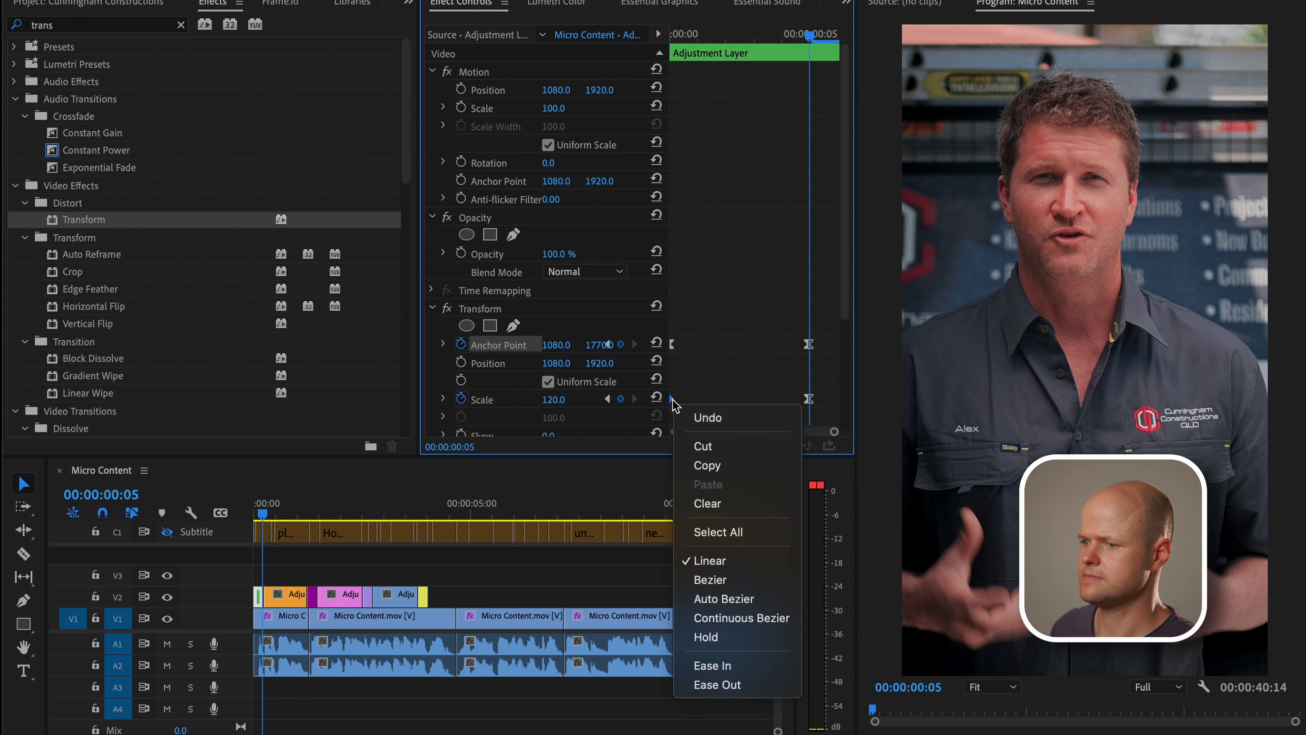
left_click(734, 700)
- Apply the Transform effect to the orange adjustment layer on track V2
left_click(293, 593)
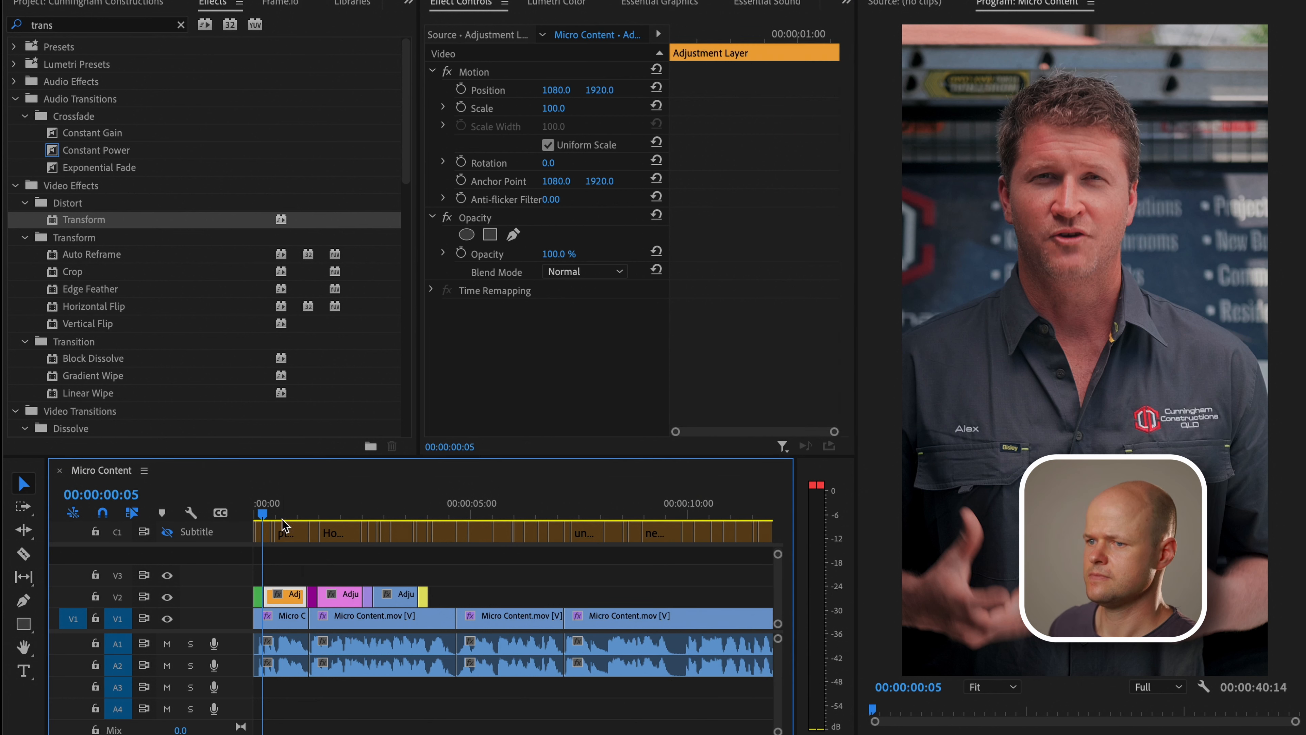
left_click_drag(100, 221, 291, 592)
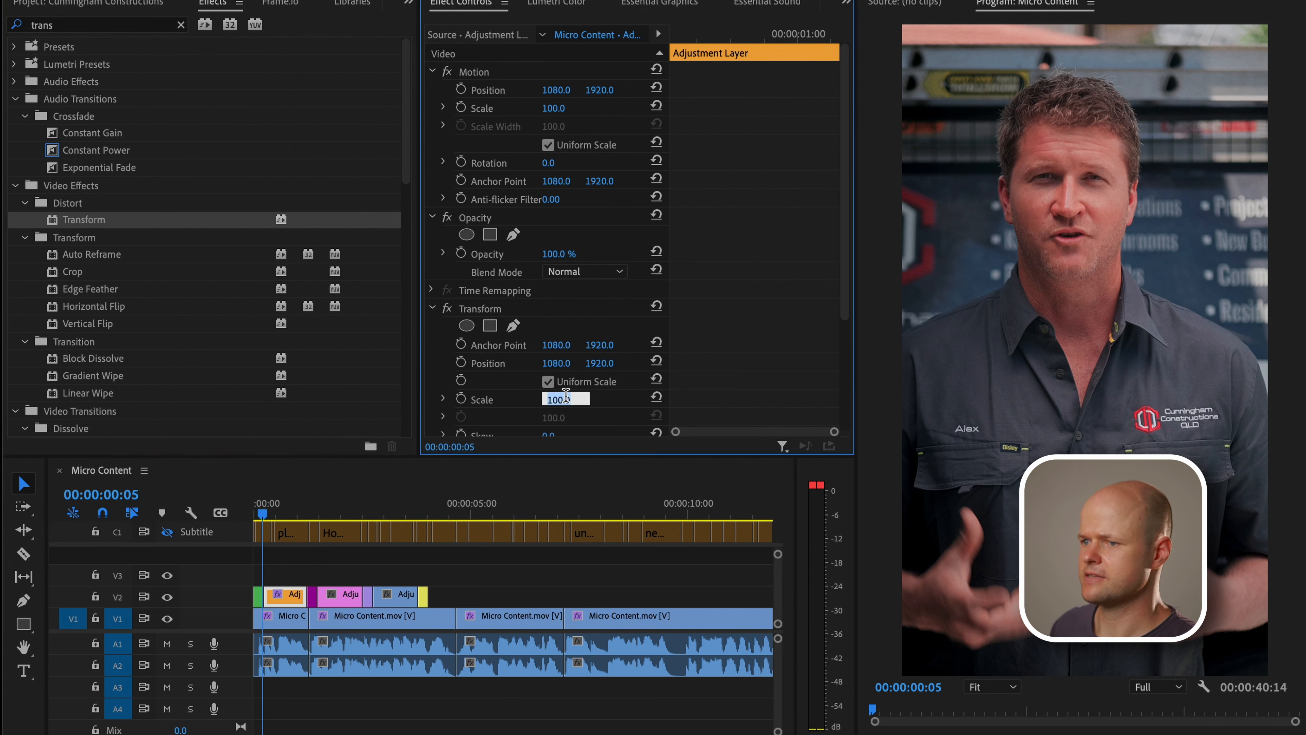
- Set the orange layer's Transform Scale to 120 and its vertical Anchor Point to 1770
left_click(596, 348)
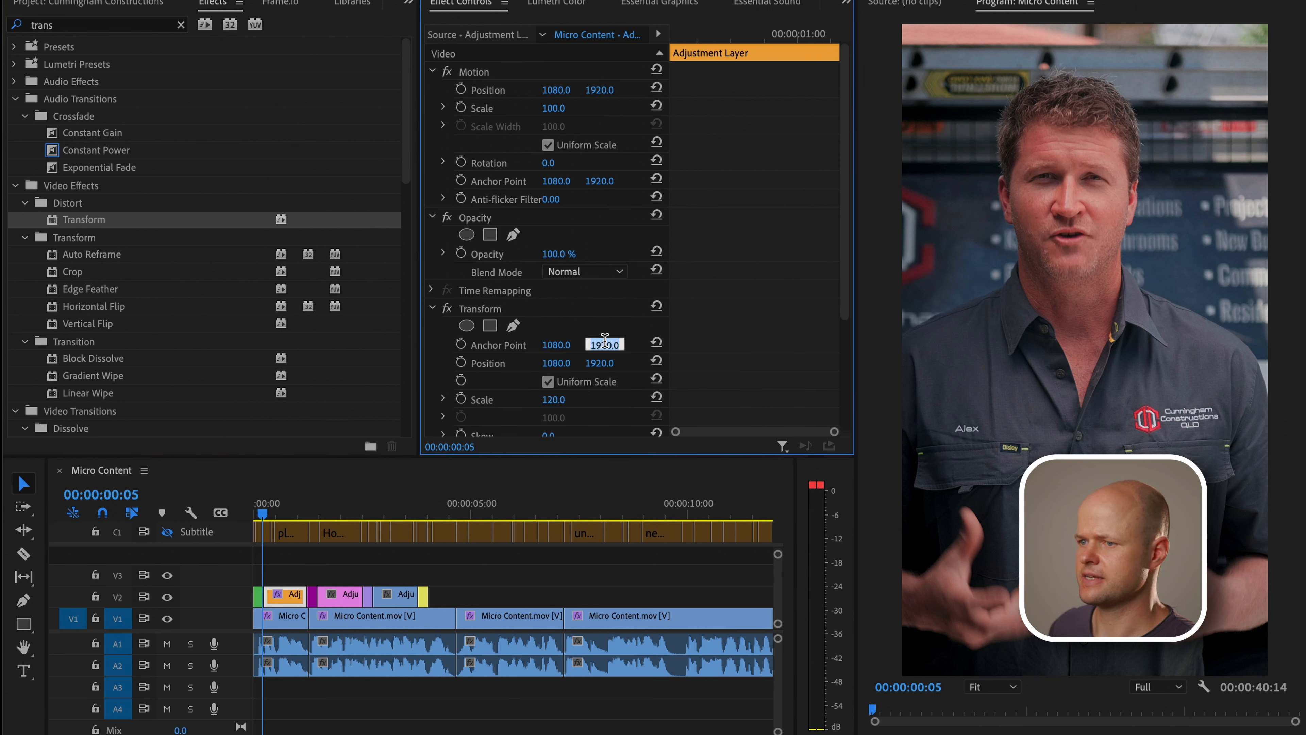
type("1770")
key("Return")
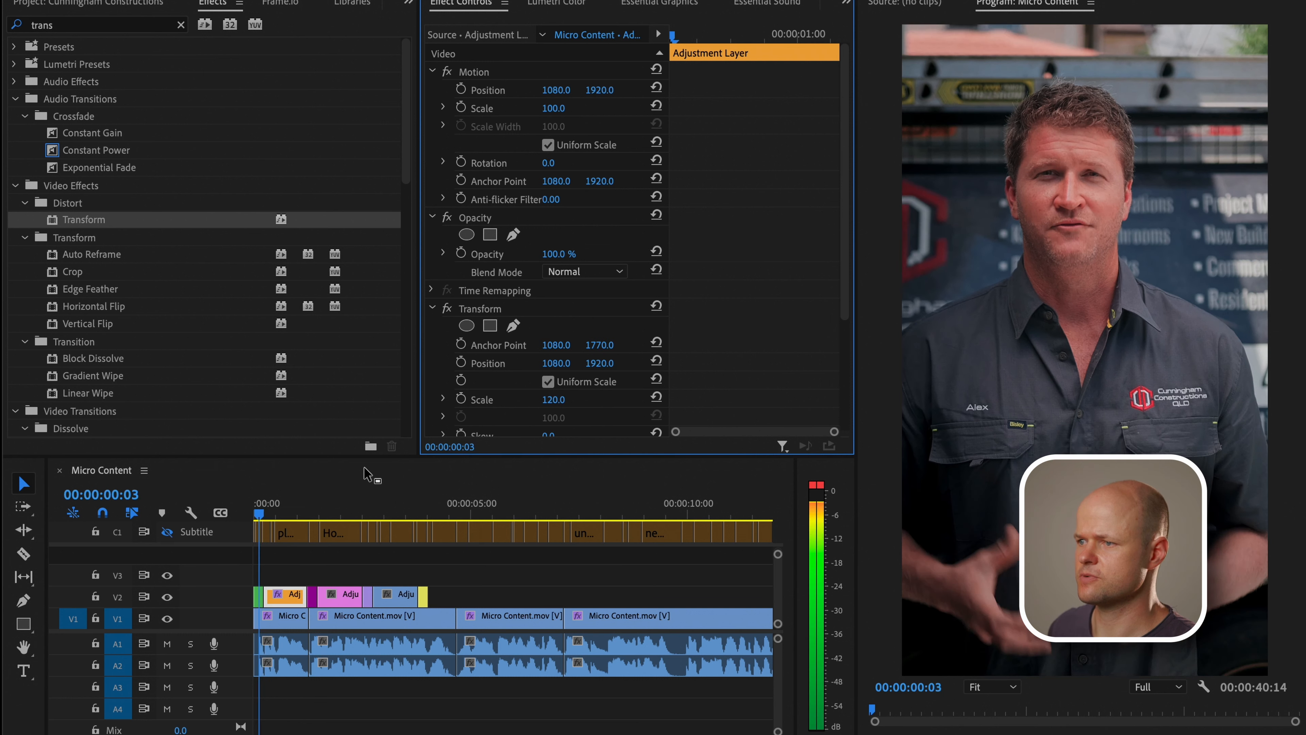
- Step through the frames from the green into the orange adjustment layer to check that the zoom continues smoothly
key("Right")
key("Right")
key("Right")
key("Right")
key("Right")
key("Right")
key("Right")
key("Right")
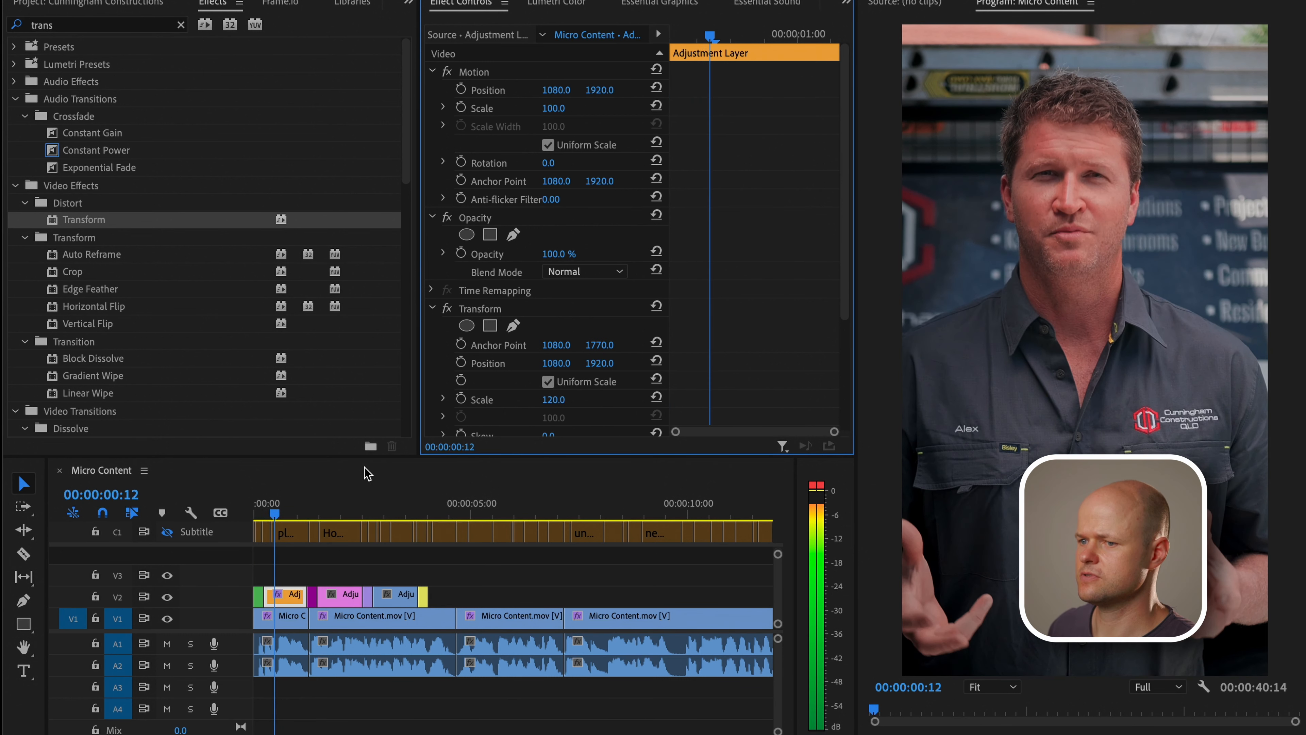
- Apply the Transform effect to the short dark purple adjustment layer on track V2
left_click(313, 513)
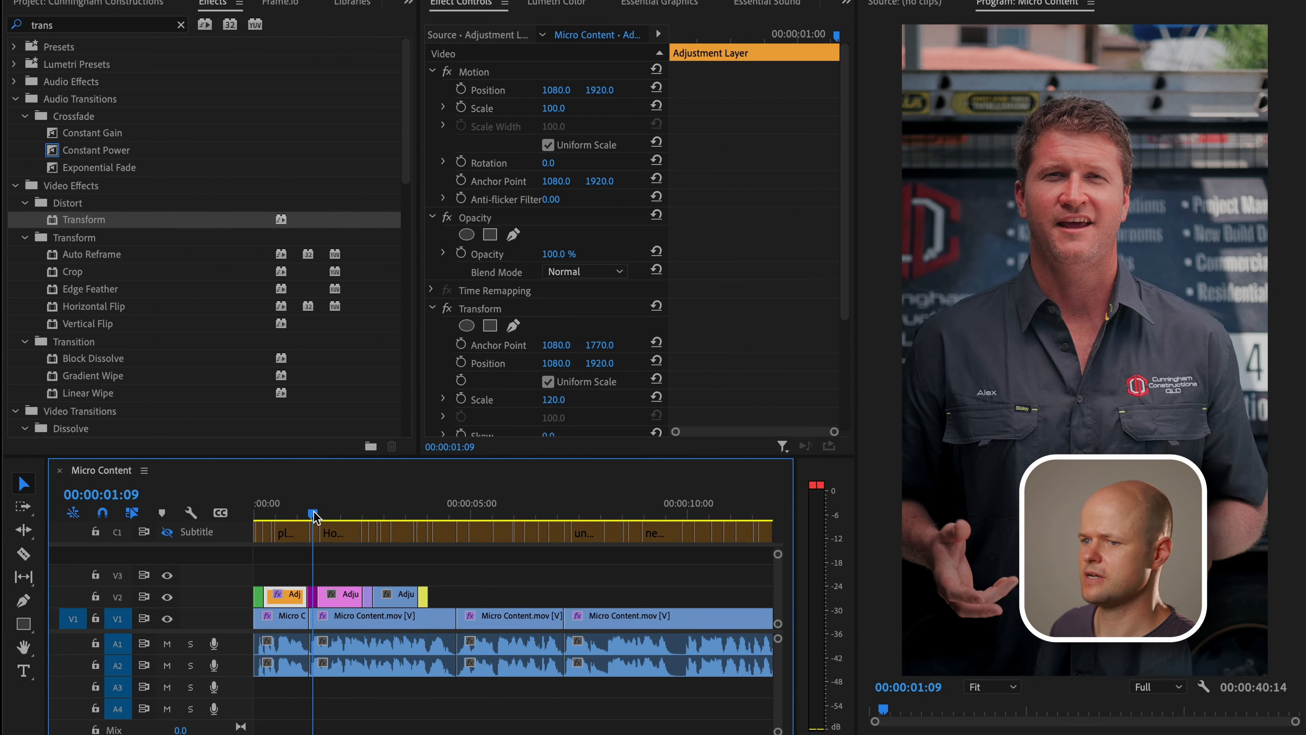
left_click(313, 597)
left_click_drag(91, 226, 479, 354)
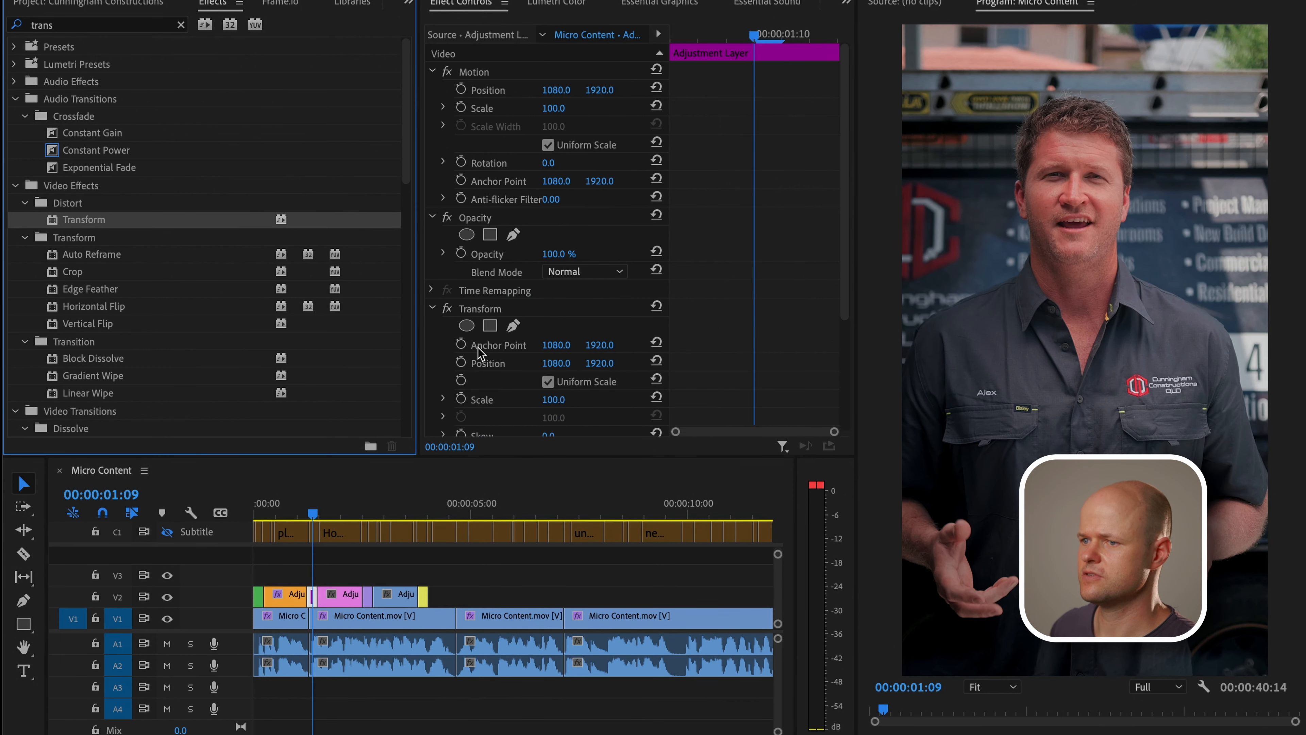
- Turn on Scale keyframing for the dark purple layer's Transform effect at its first frame, 00:00:01:06
left_click(553, 401)
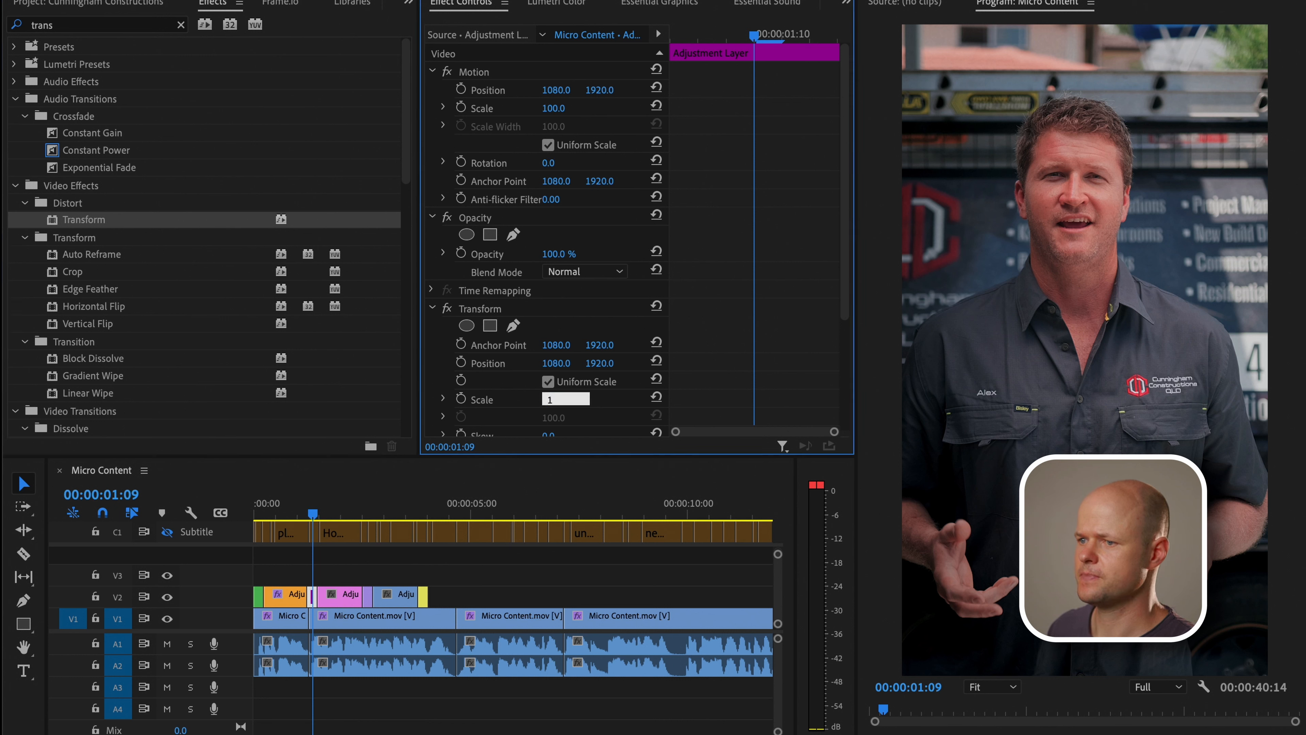
key("Escape")
key("Left")
key("Left")
key("Left")
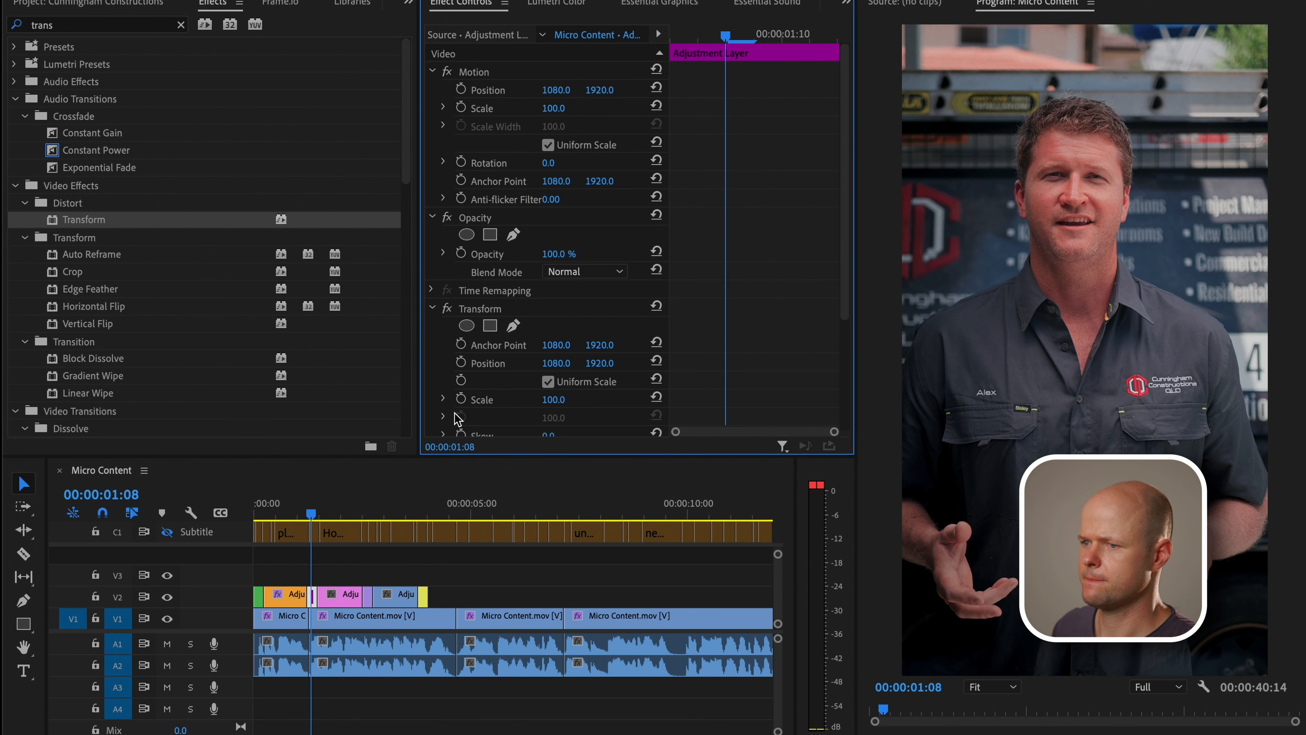
left_click(462, 399)
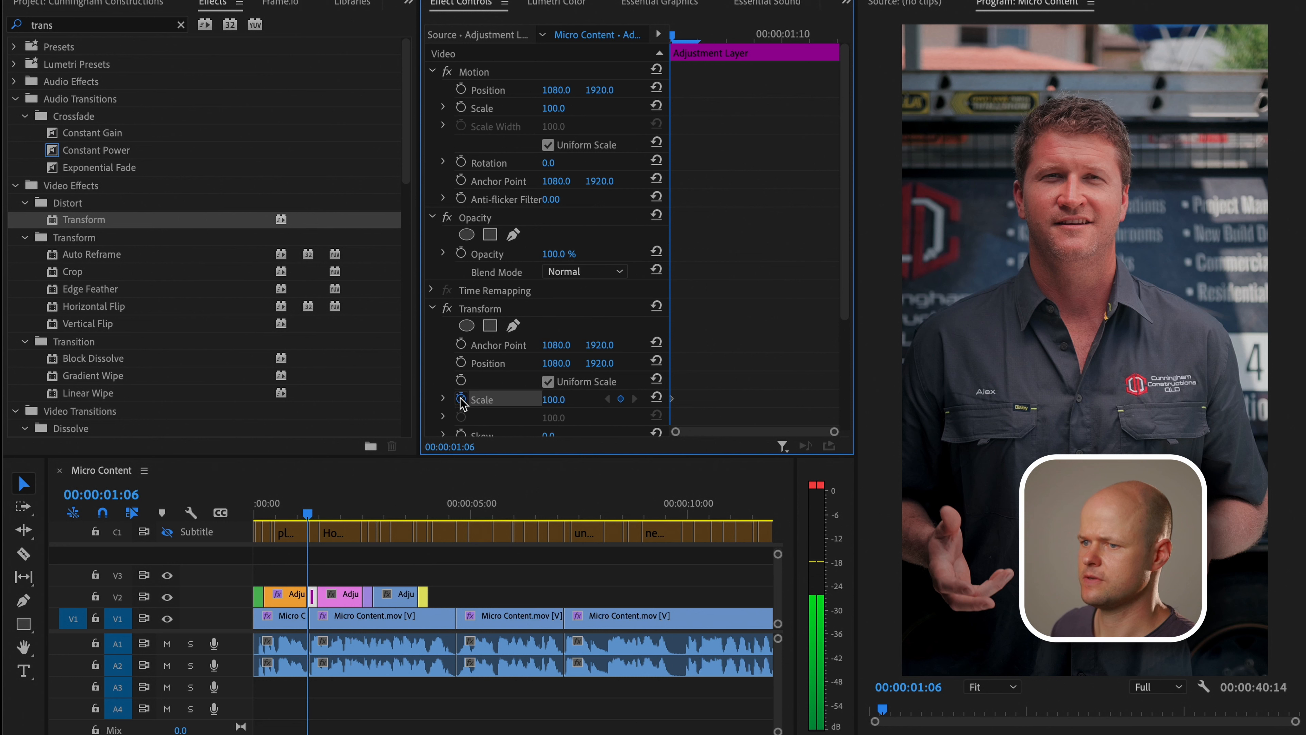
- Keyframe the dark purple layer's Transform Scale to 170 at 00:00:01:11
key("Right")
key("Right")
key("Right")
key("Right")
key("Right")
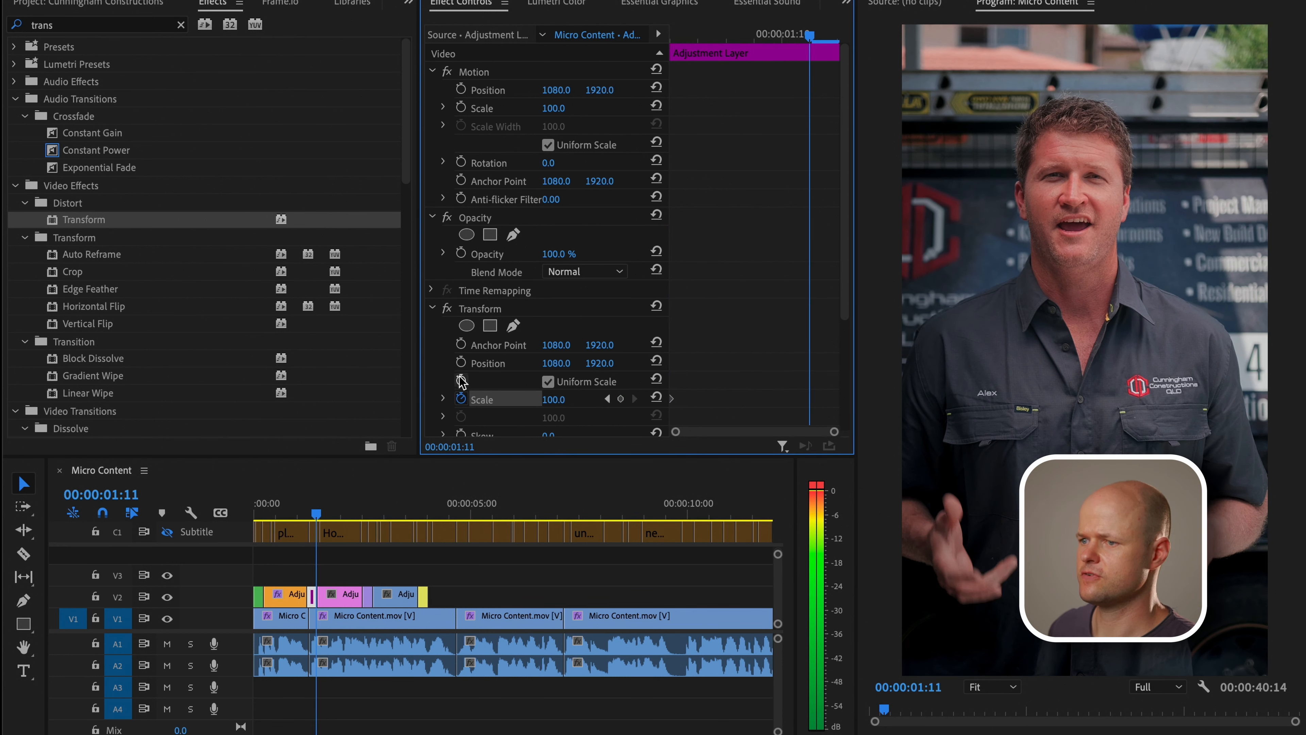
left_click(559, 404)
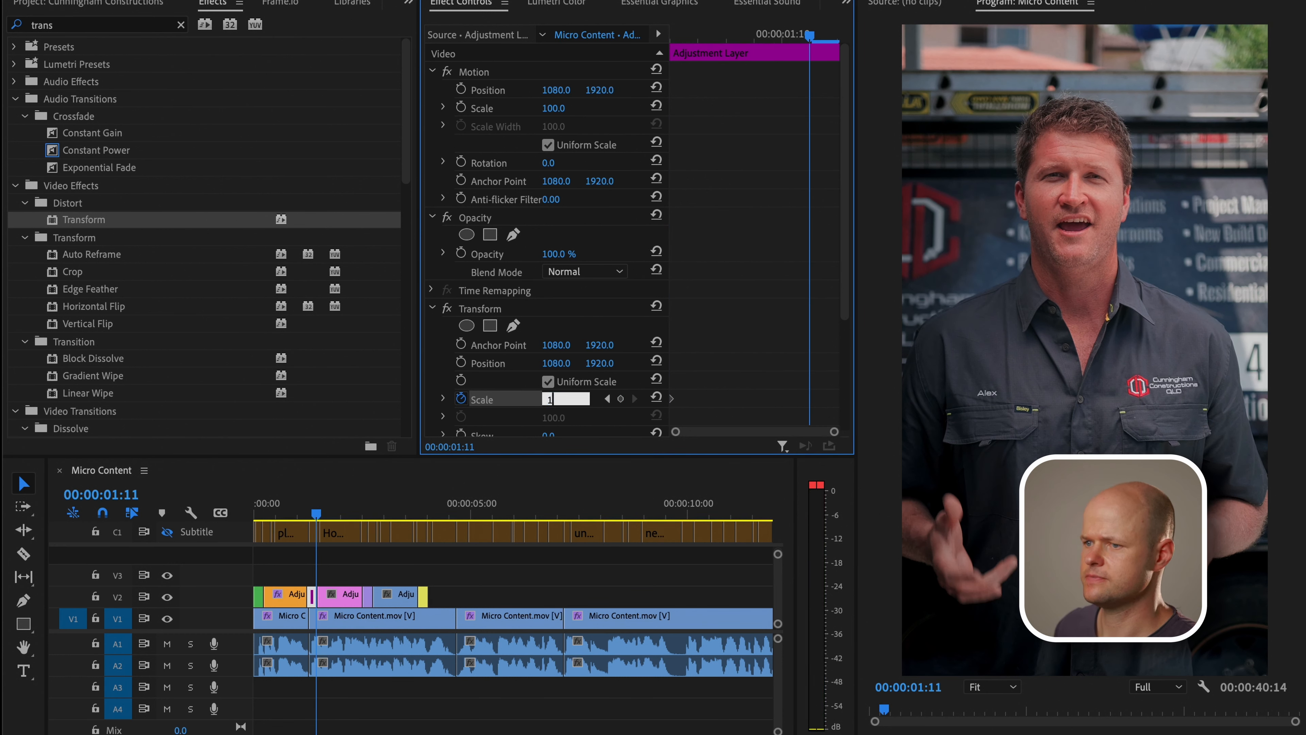
key("Return")
- Step back and forth through the dark purple layer's frames to examine the strength and framing of the zoom
key("Left")
key("Left")
key("Left")
key("Left")
key("Left")
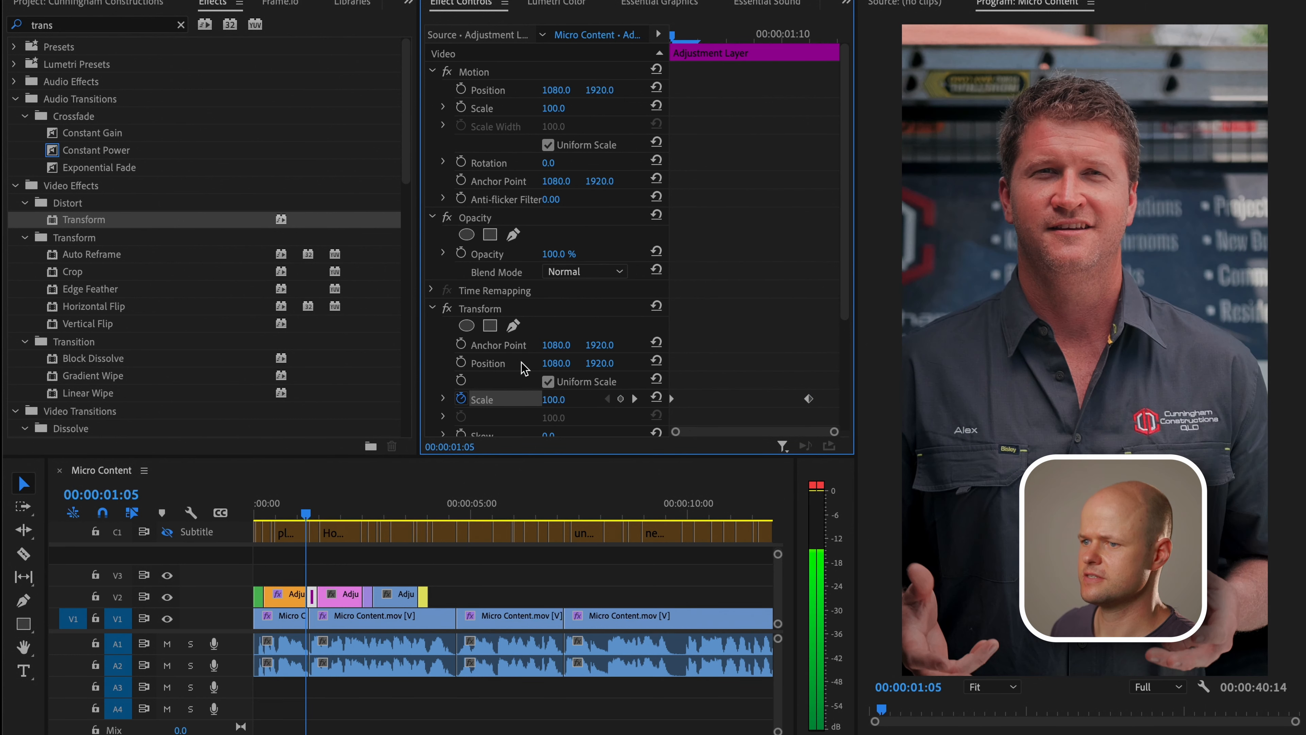
key("Right")
key("Right")
key("Right")
key("Right")
key("Right")
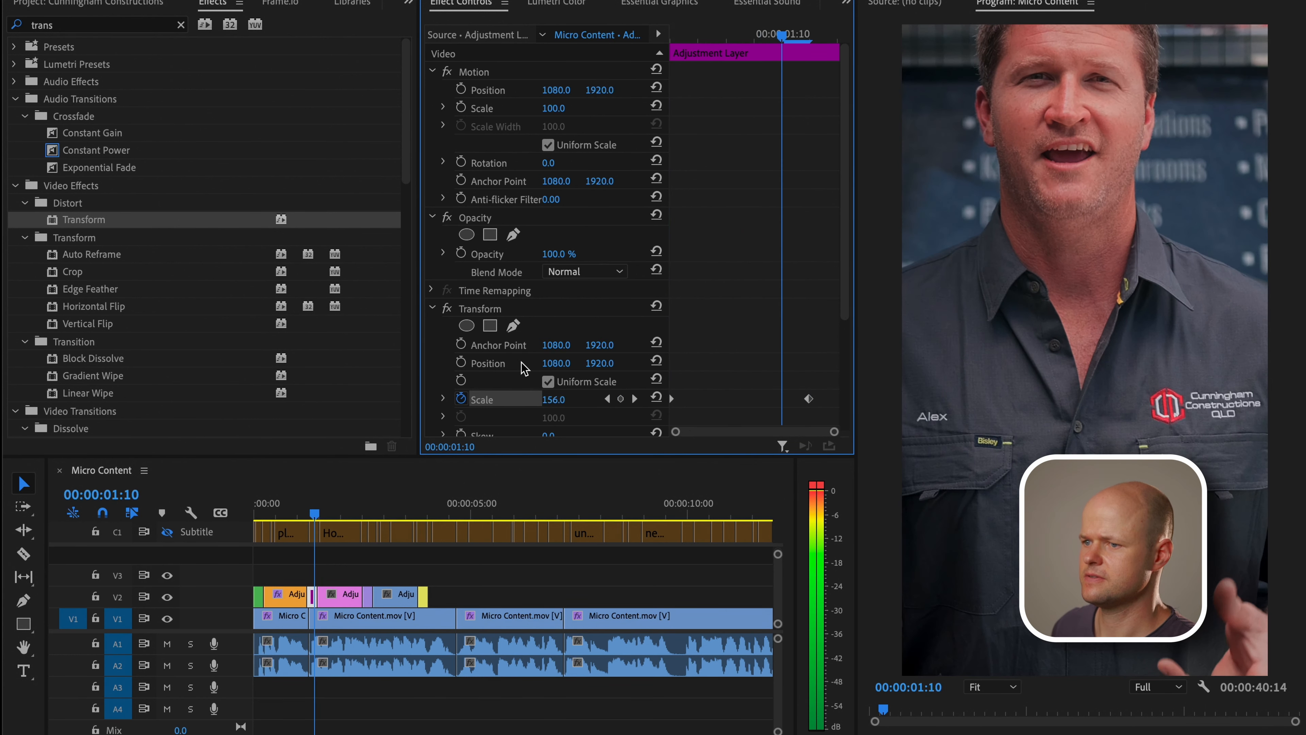
key("Left")
key("Left")
key("Left")
key("Left")
key("Left")
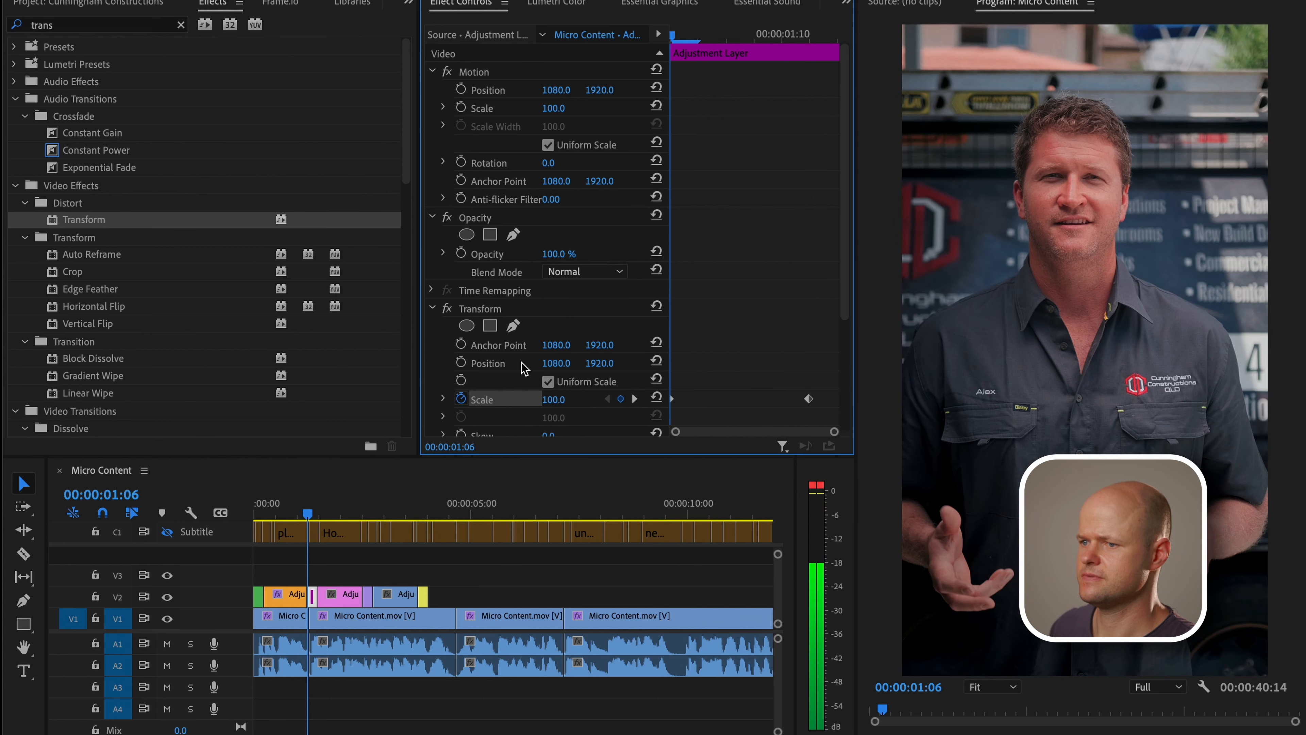
- Set the dark purple layer's Transform Scale keyframe at 00:00:01:11 to 140
key("Right")
key("Right")
key("Right")
key("Right")
key("Right")
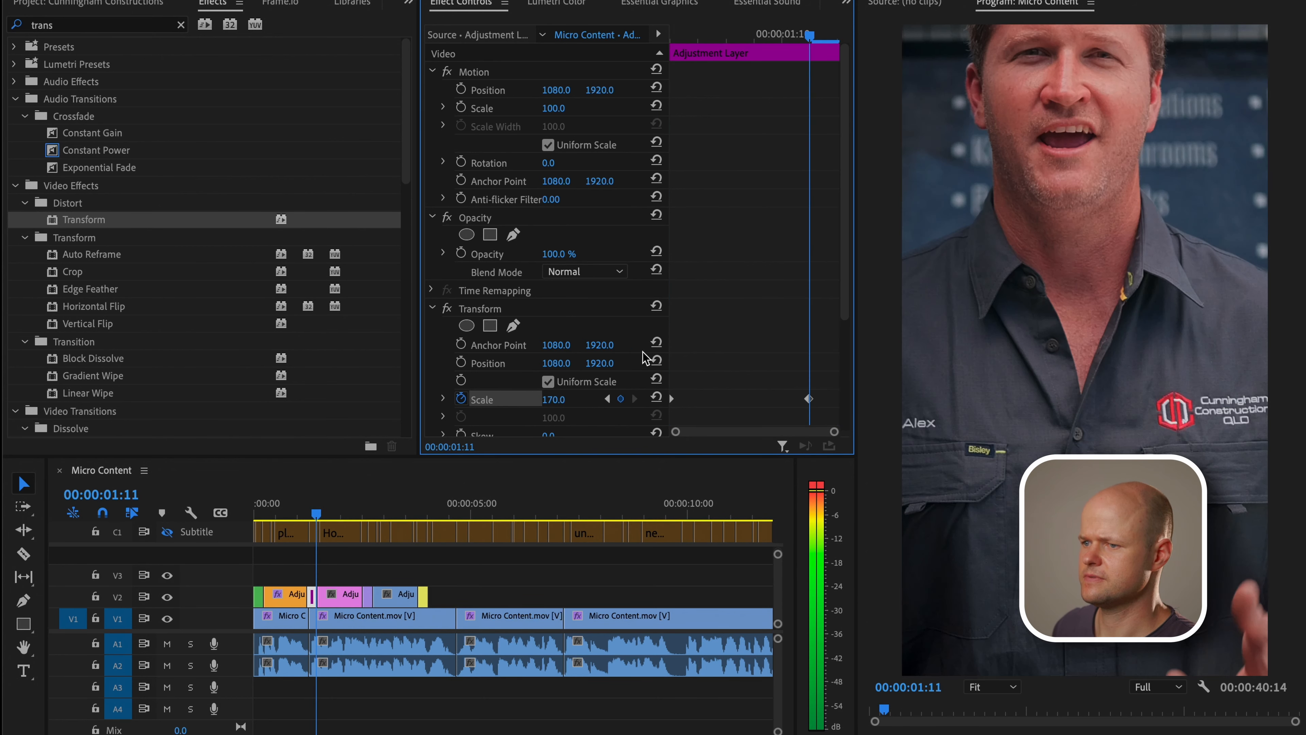
left_click(566, 396)
type("140")
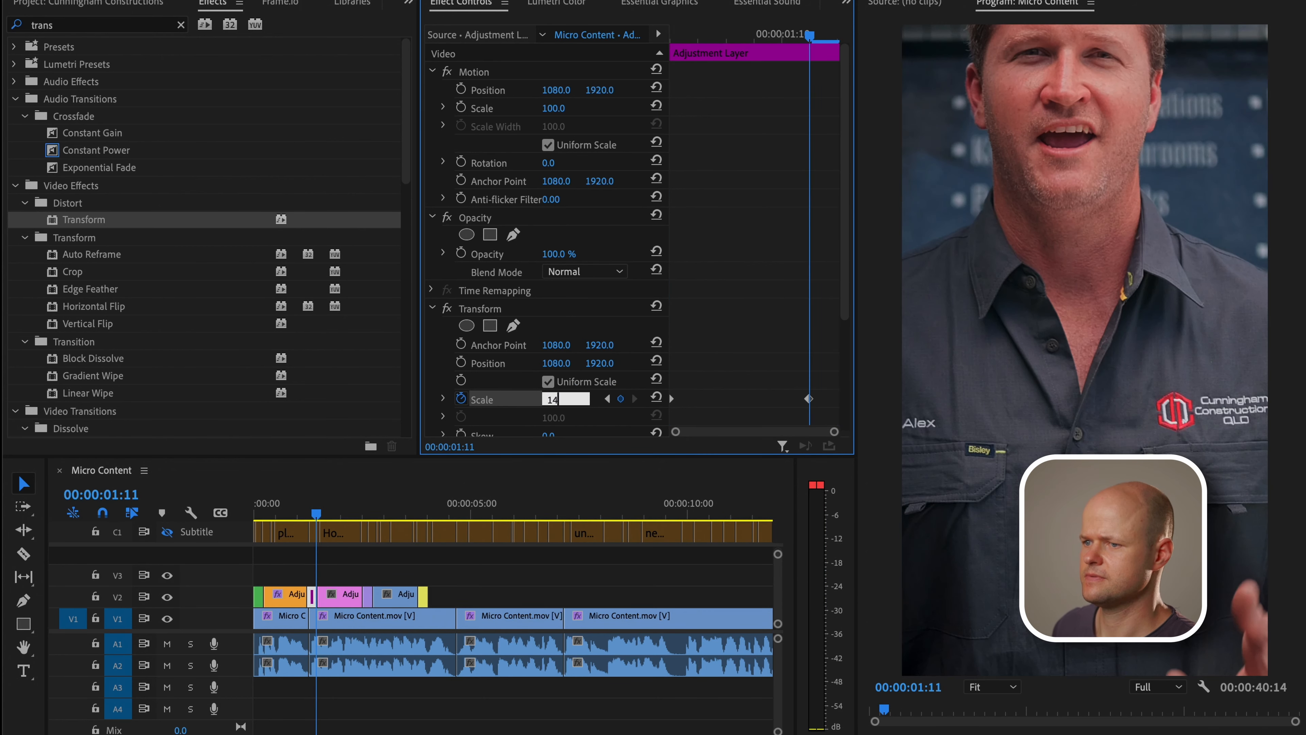
key("Return")
- Turn on Anchor Point keyframing for the dark purple layer's Transform effect at 00:00:01:06 and keyframe its vertical value to 1650 at 00:00:01:11
key("Left")
key("Left")
key("Left")
key("Left")
key("Left")
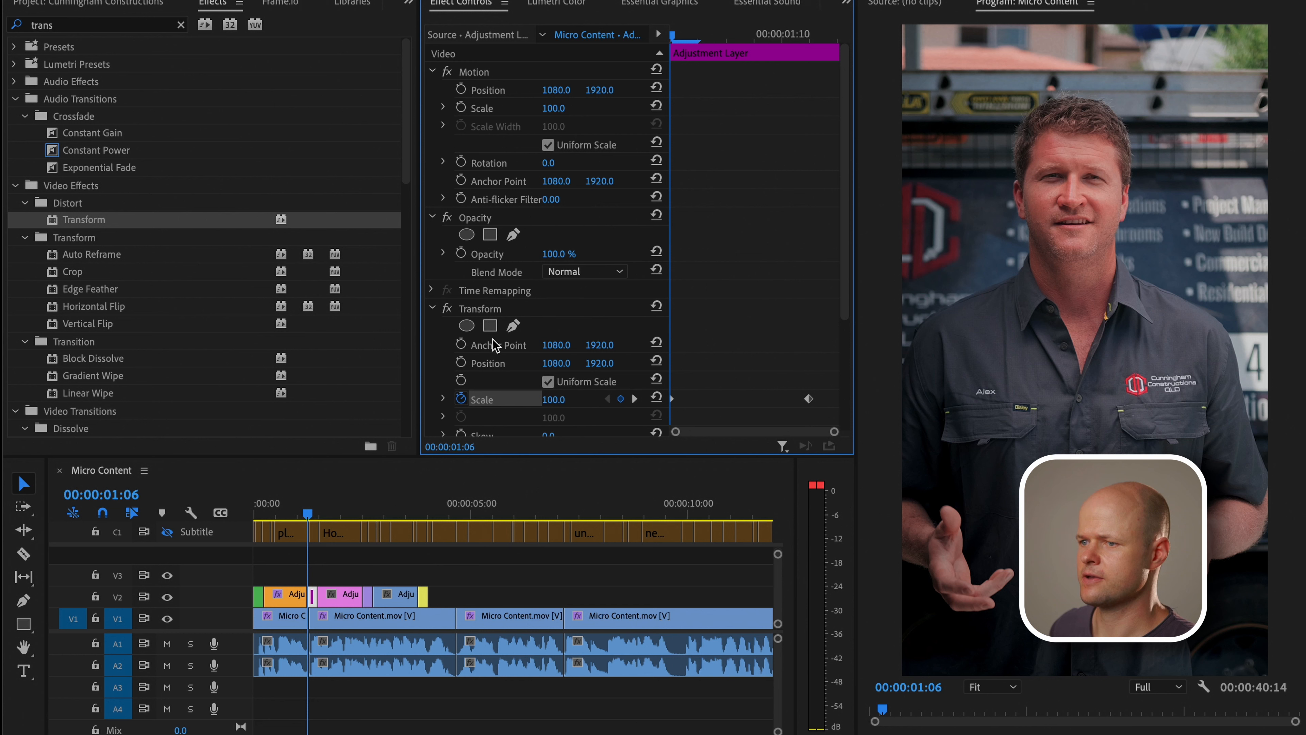
left_click(461, 344)
key("space")
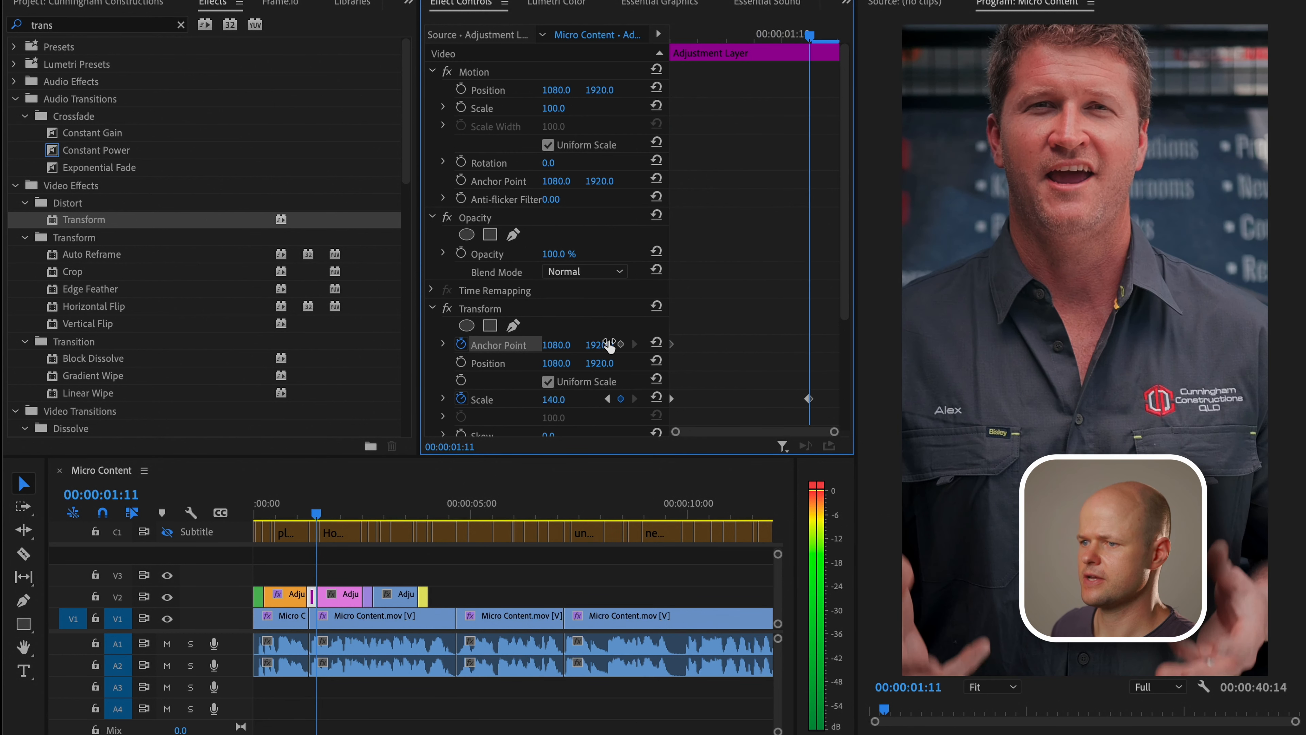
left_click(599, 345)
type("1")
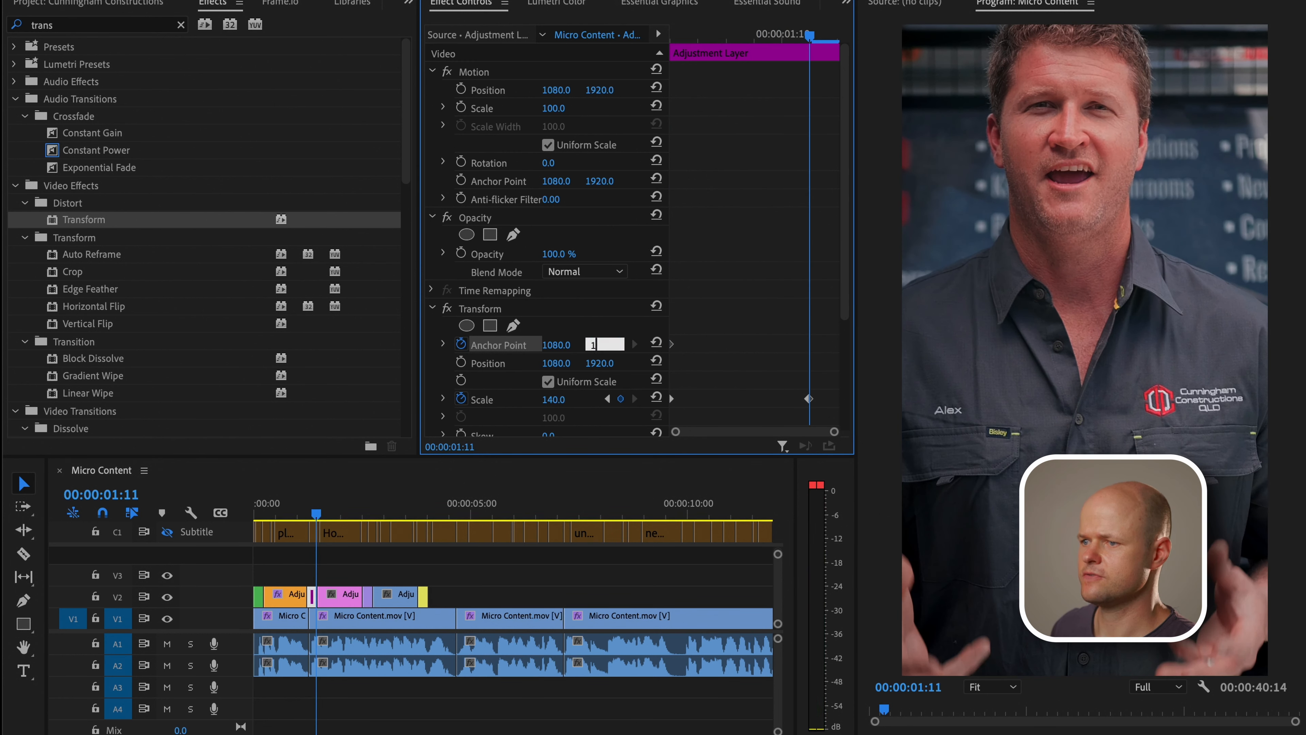
type("650")
key("Return")
- Step back and forth across the dark purple adjustment layer to review the combined Scale and Anchor Point animation
key("Left")
key("Left")
key("Left")
key("Left")
key("Left")
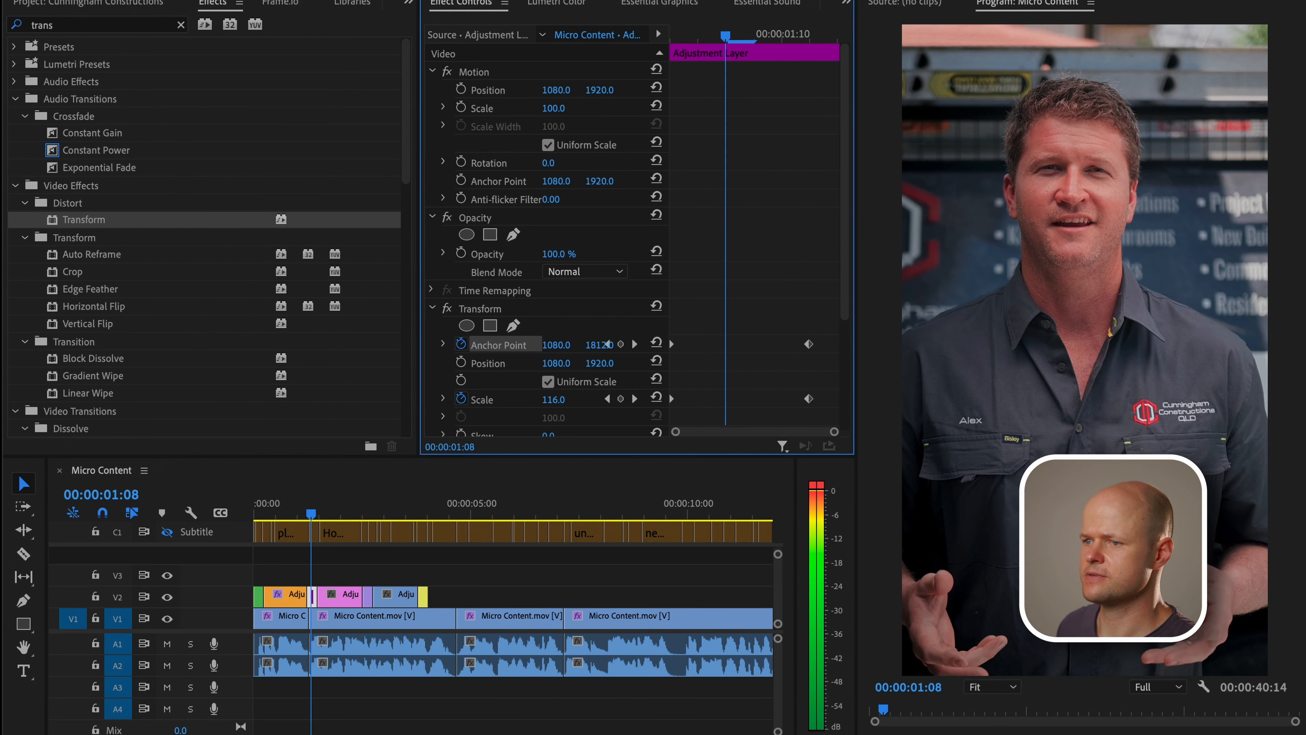
key("Right")
key("Right")
key("Right")
key("Right")
key("Right")
key("Left")
key("Left")
key("Left")
key("Left")
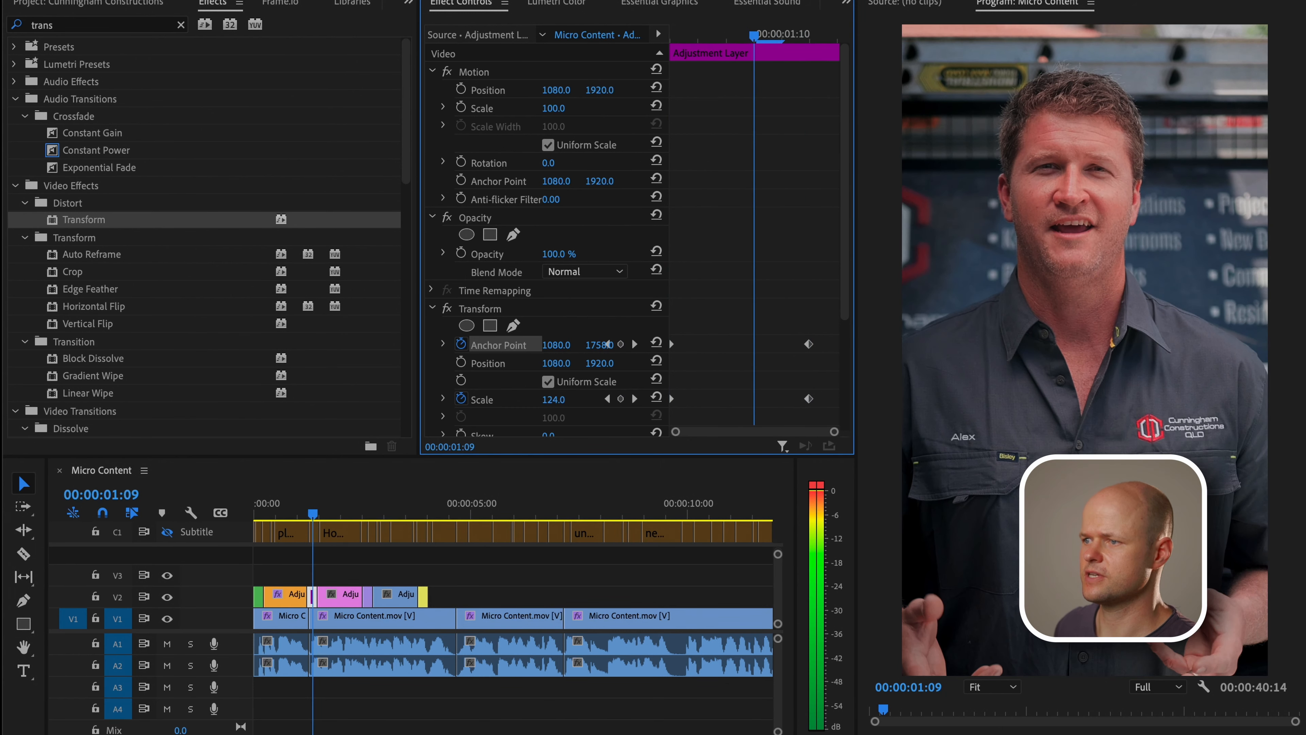
key("Right")
key("Right")
key("Right")
key("Right")
key("Right")
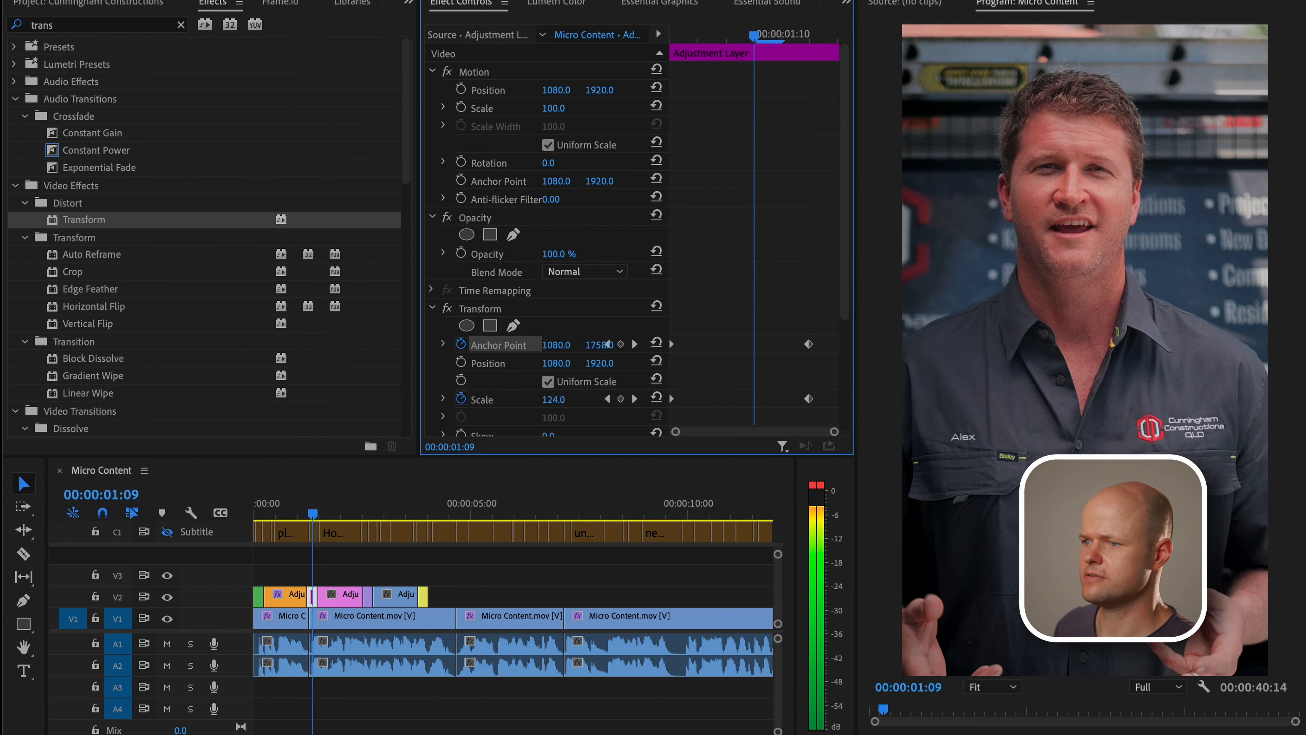
- Apply the Transform effect to the pink adjustment layer and set its Scale to 140 and vertical Anchor Point to 1650
left_click(352, 593)
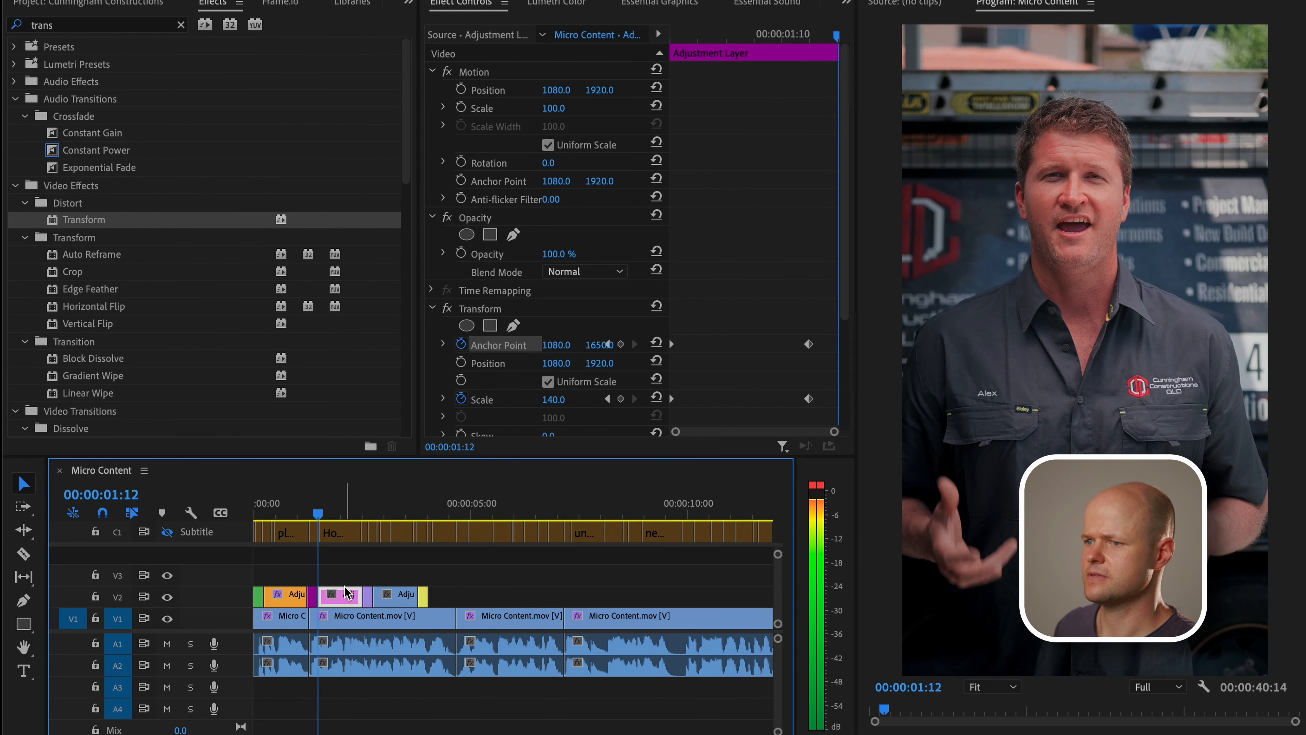
left_click_drag(128, 219, 329, 596)
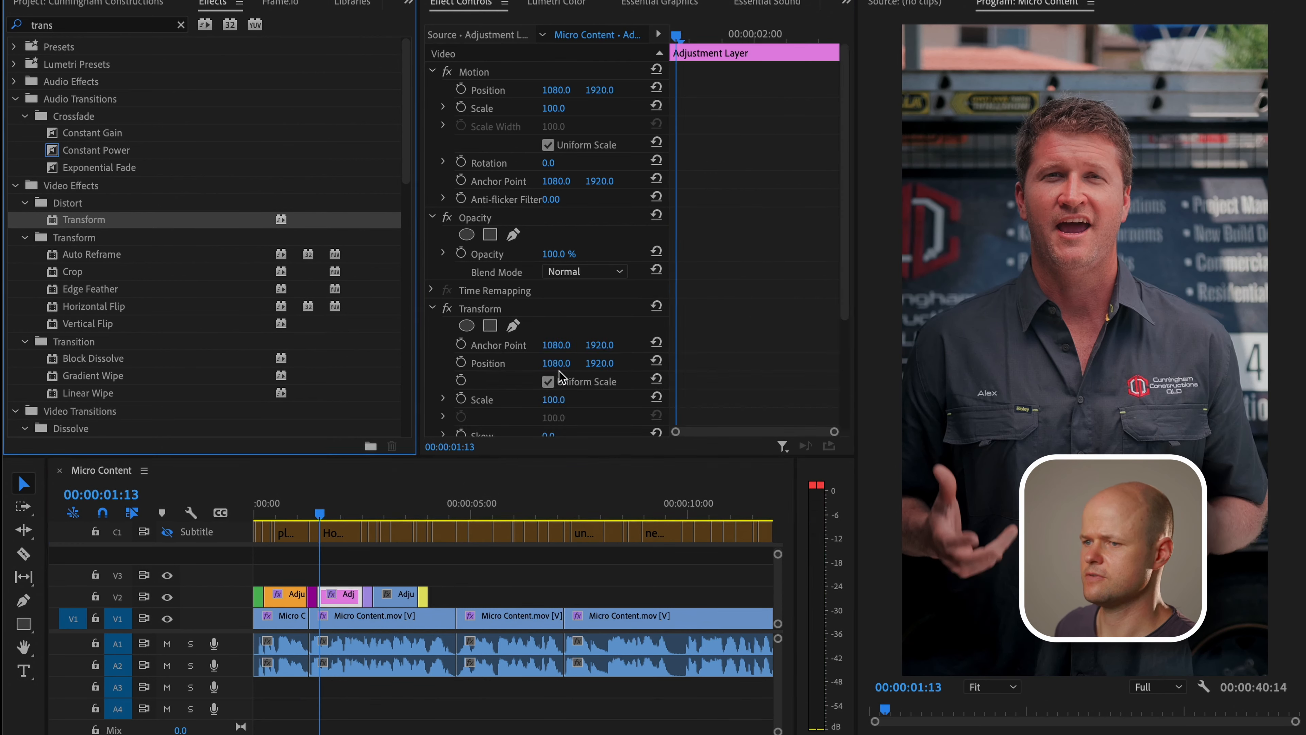
left_click(566, 399)
key("Return")
left_click(598, 344)
type("1650")
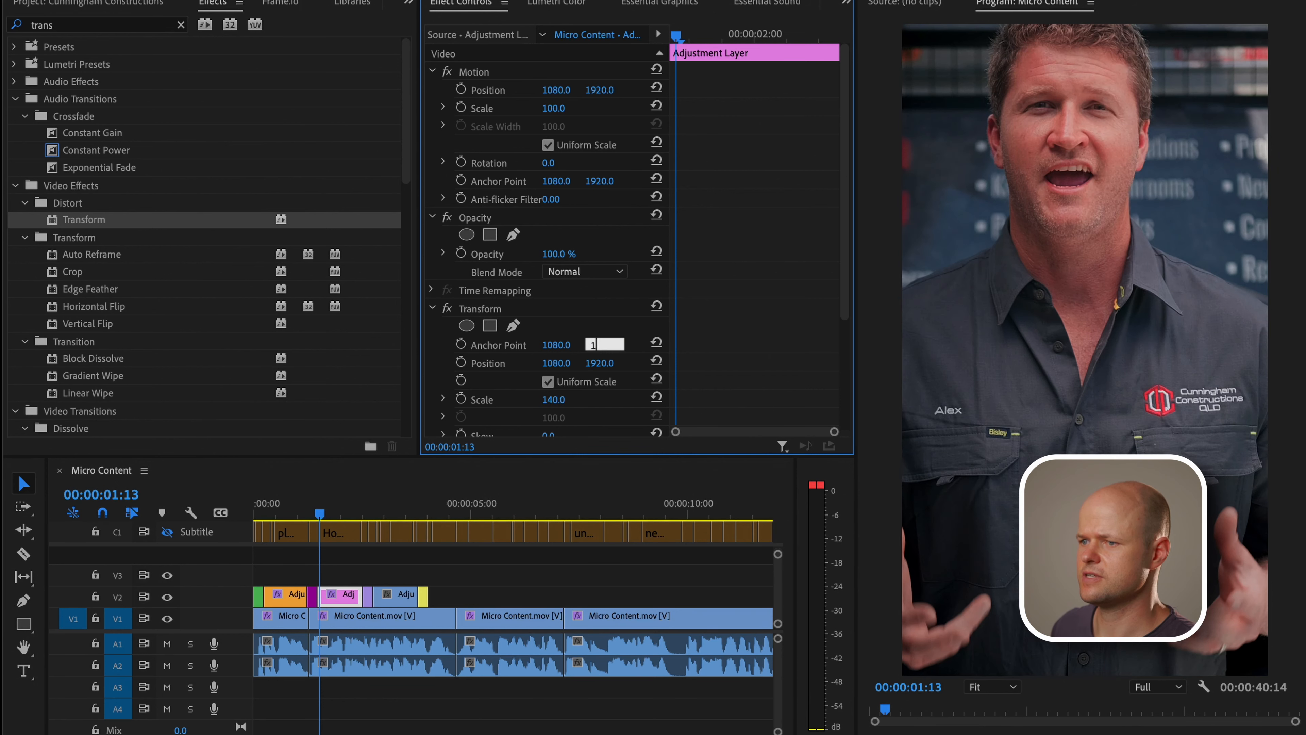
key("Return")
- Step through the frames between the dark purple and pink adjustment layers to check that the framing matches
key("Left")
key("Left")
key("Left")
key("Left")
key("Right")
key("Right")
key("Right")
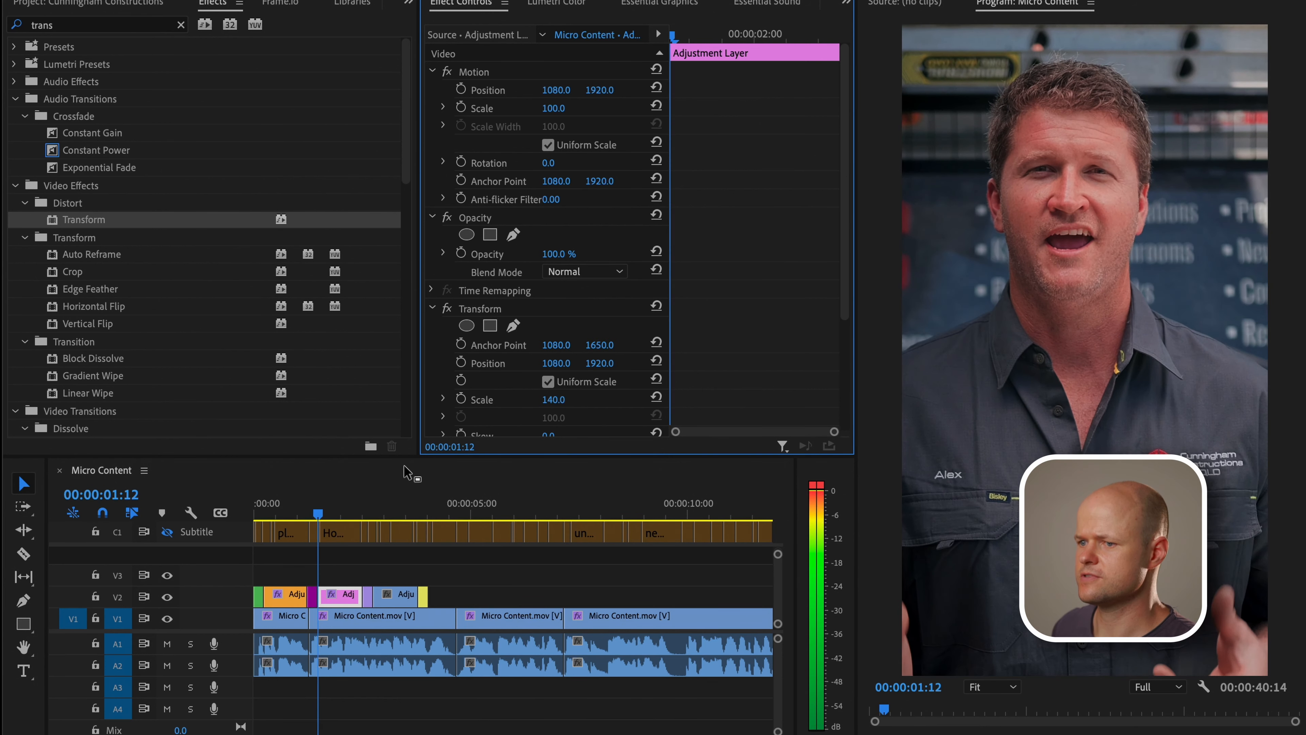
- Apply the Transform effect to the short lavender adjustment layer starting at 00:00:02:13
left_click(370, 515)
left_click(367, 596)
key("Left")
key("Left")
key("Left")
key("Left")
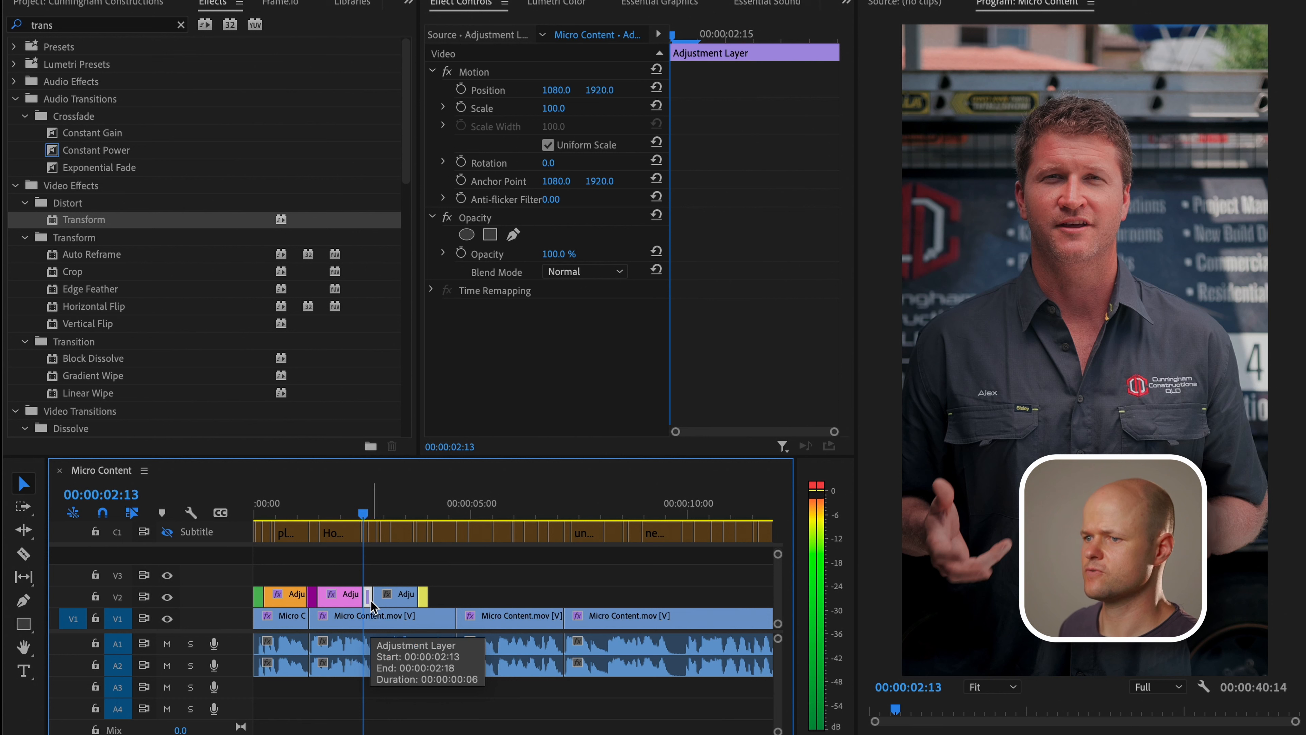
left_click_drag(99, 222, 366, 598)
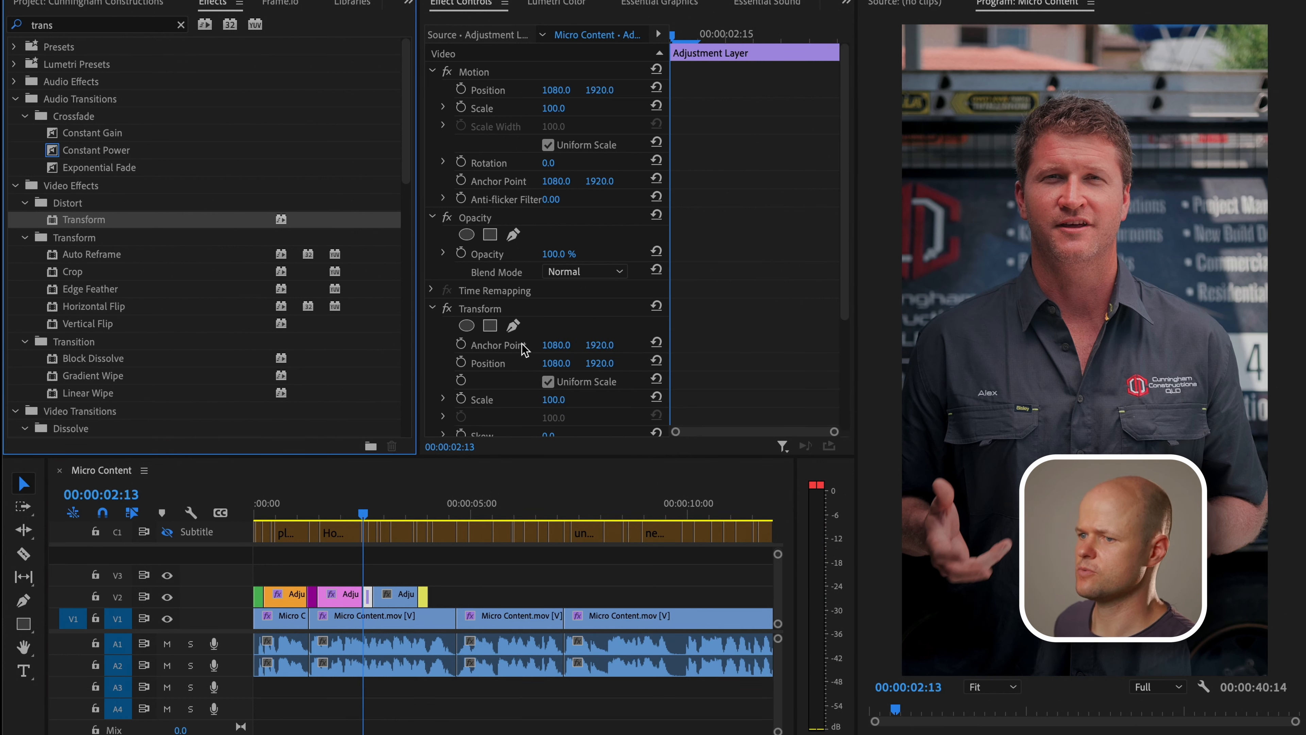
- Keyframe the lavender layer's Transform effect at 00:00:02:13 with a vertical Anchor Point of 1650 and a Scale of 140
left_click(460, 343)
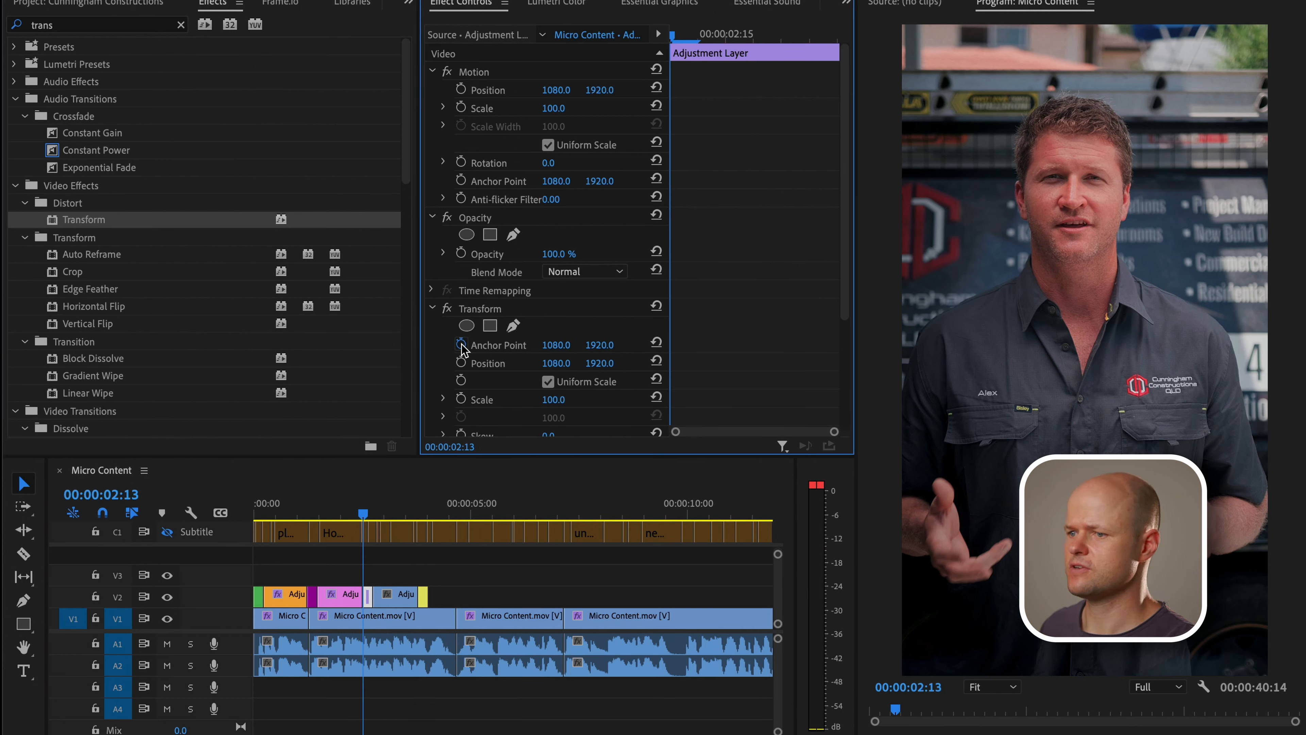
left_click(461, 397)
left_click(605, 343)
type("1650.")
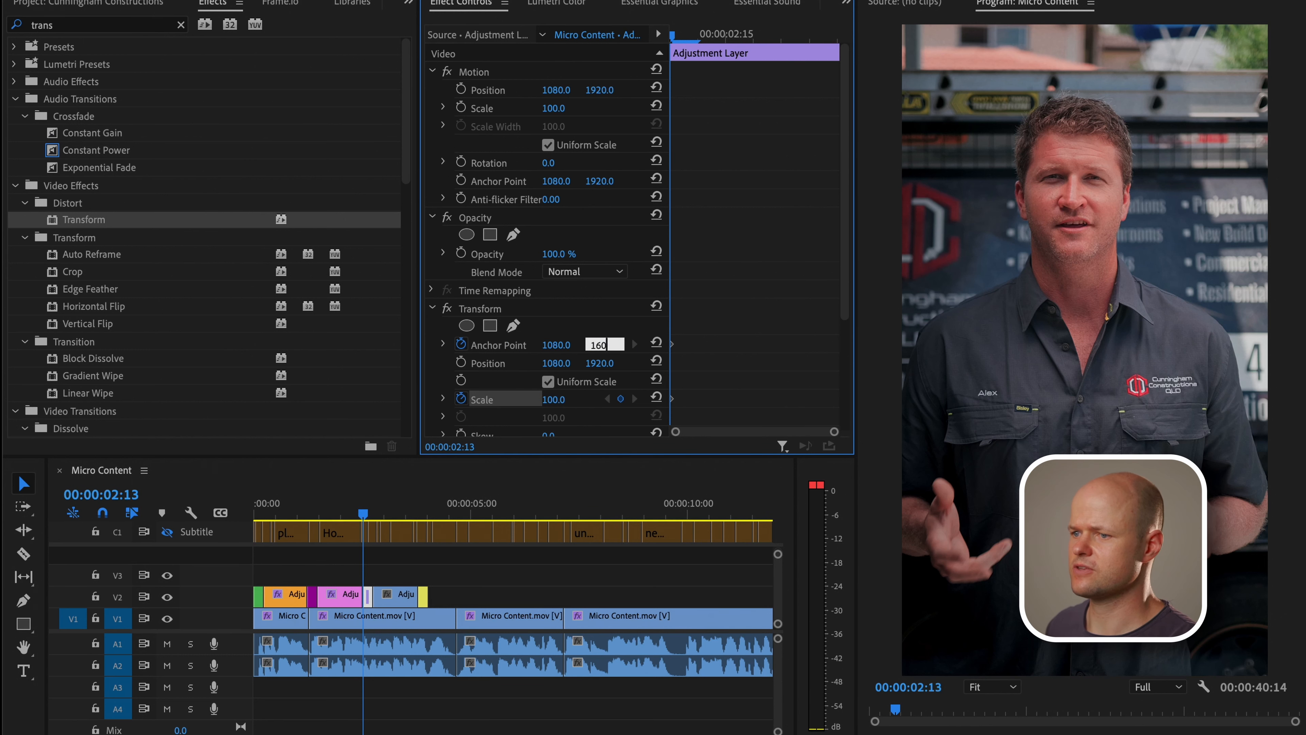
type("0")
left_click(566, 399)
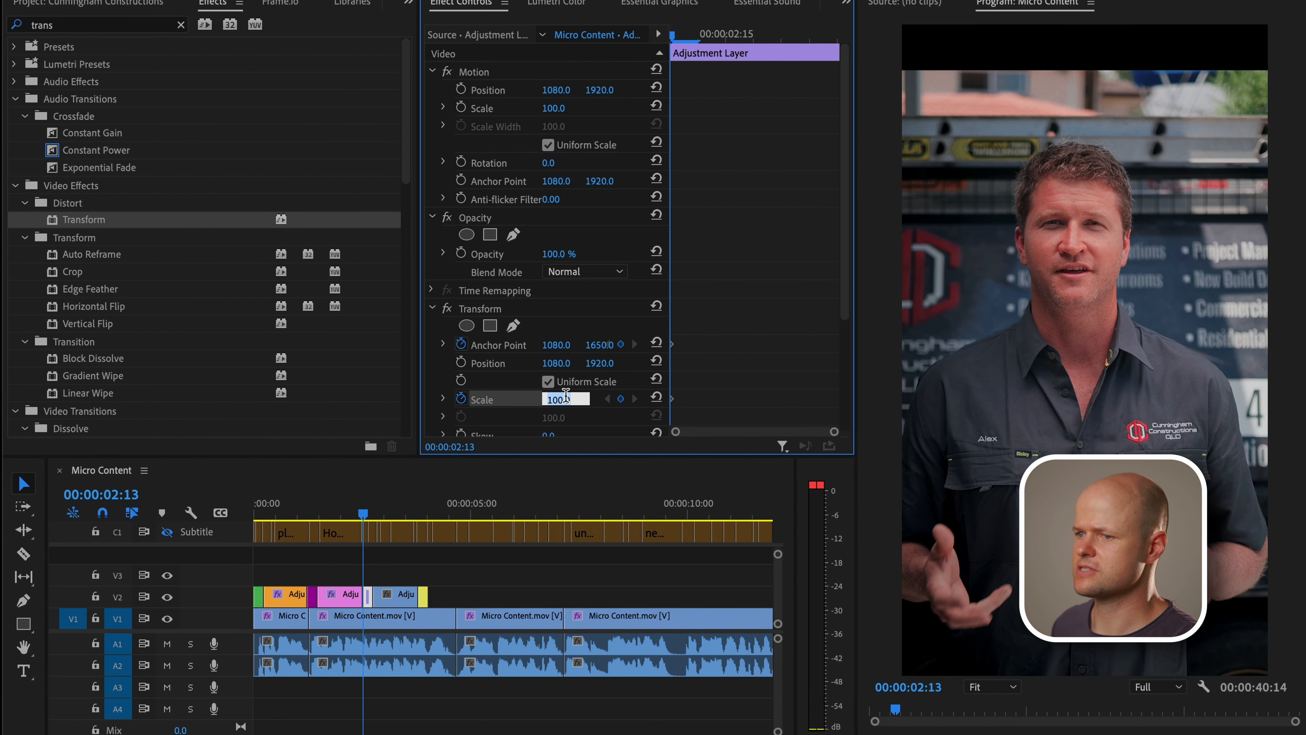
type("140")
key("Return")
- Keyframe the lavender layer's Transform Scale to 120 and vertical Anchor Point to 1770 at 00:00:02:18
key("space")
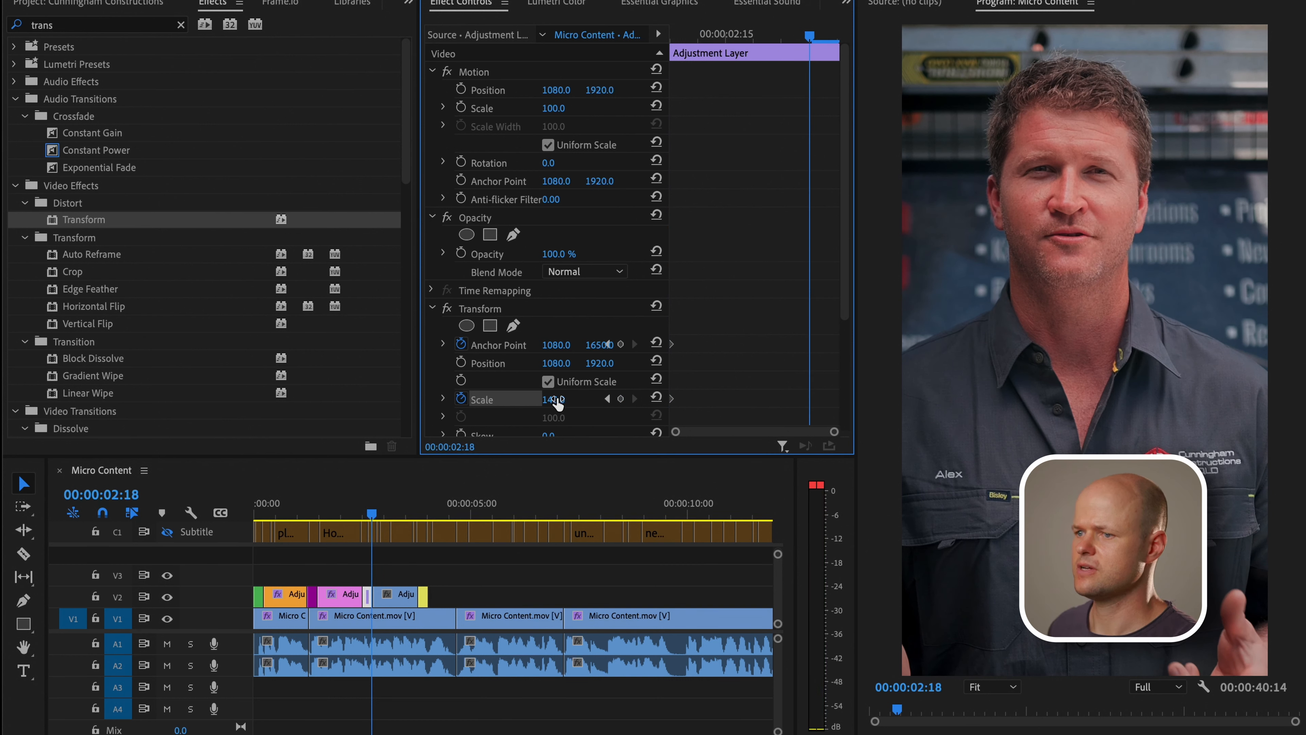
left_click(565, 397)
type("120")
key("Return")
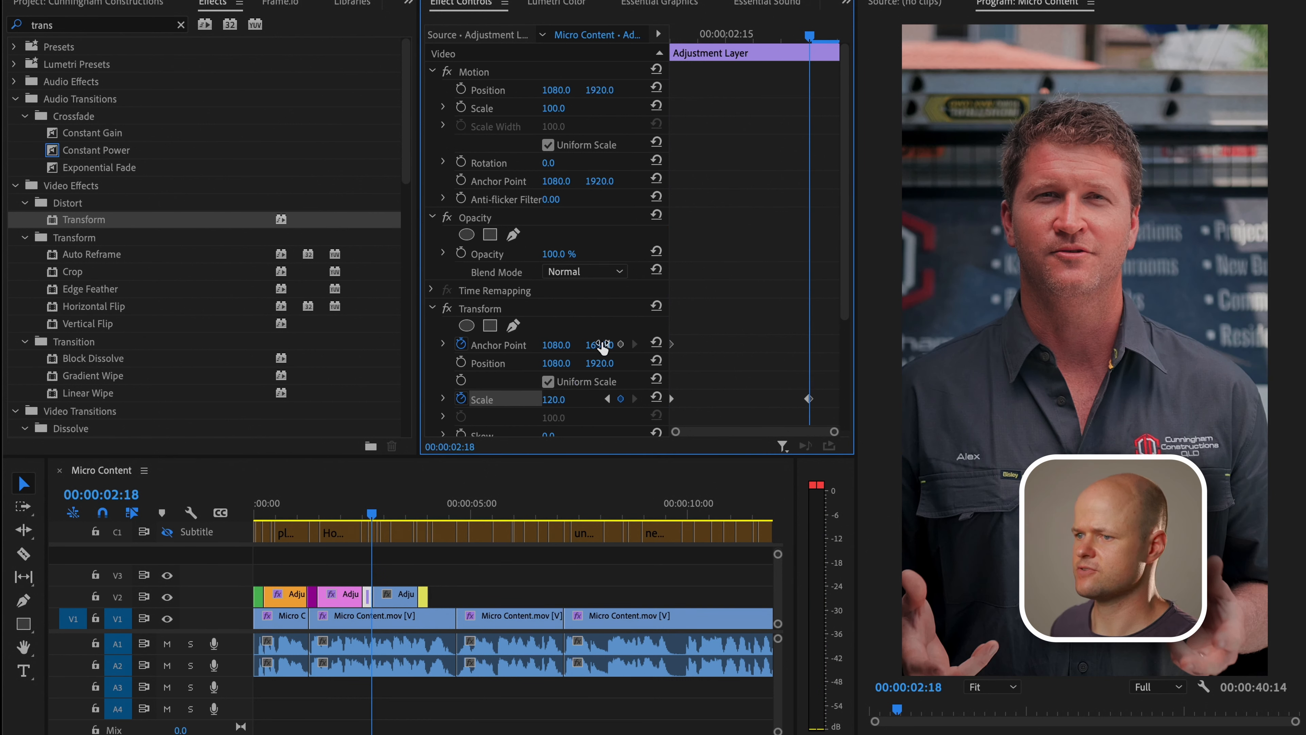
left_click(602, 344)
type("1770")
key("Return")
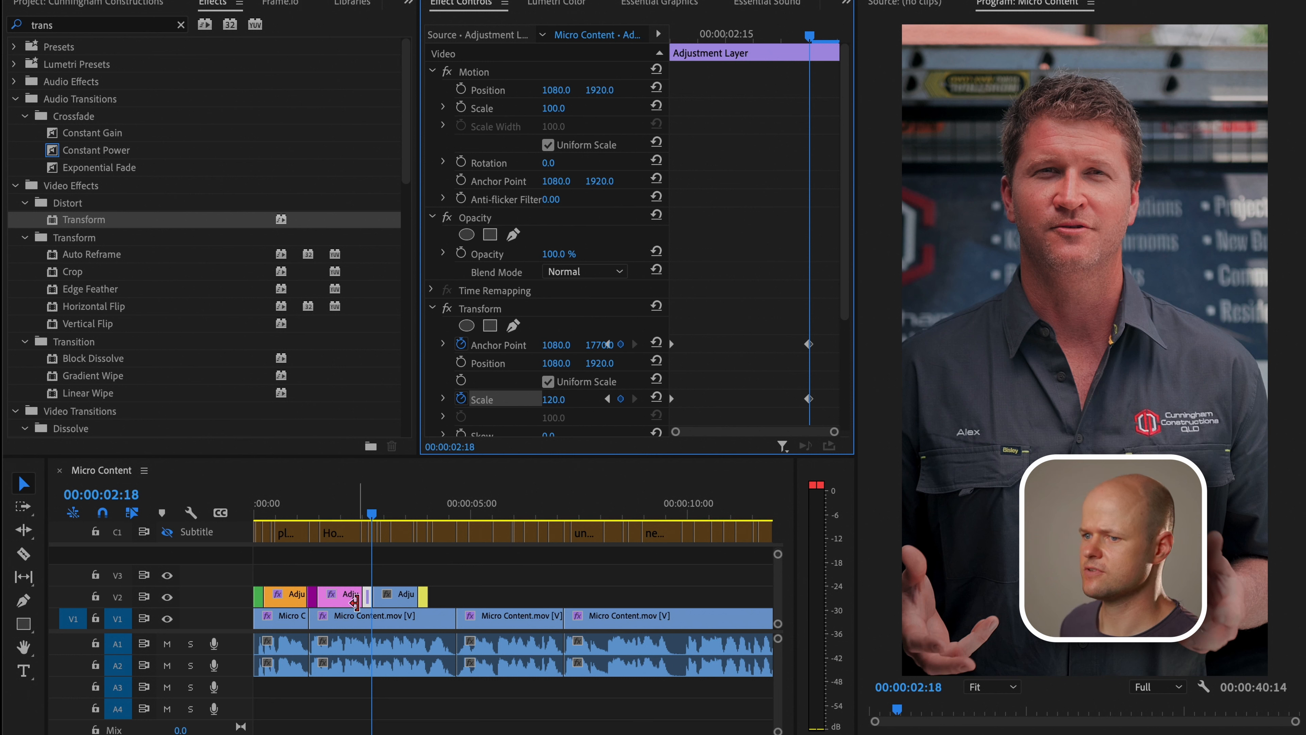
- Replace the blue adjustment layer on track V2 with a pasted copy of the orange adjustment layer
left_click(283, 594)
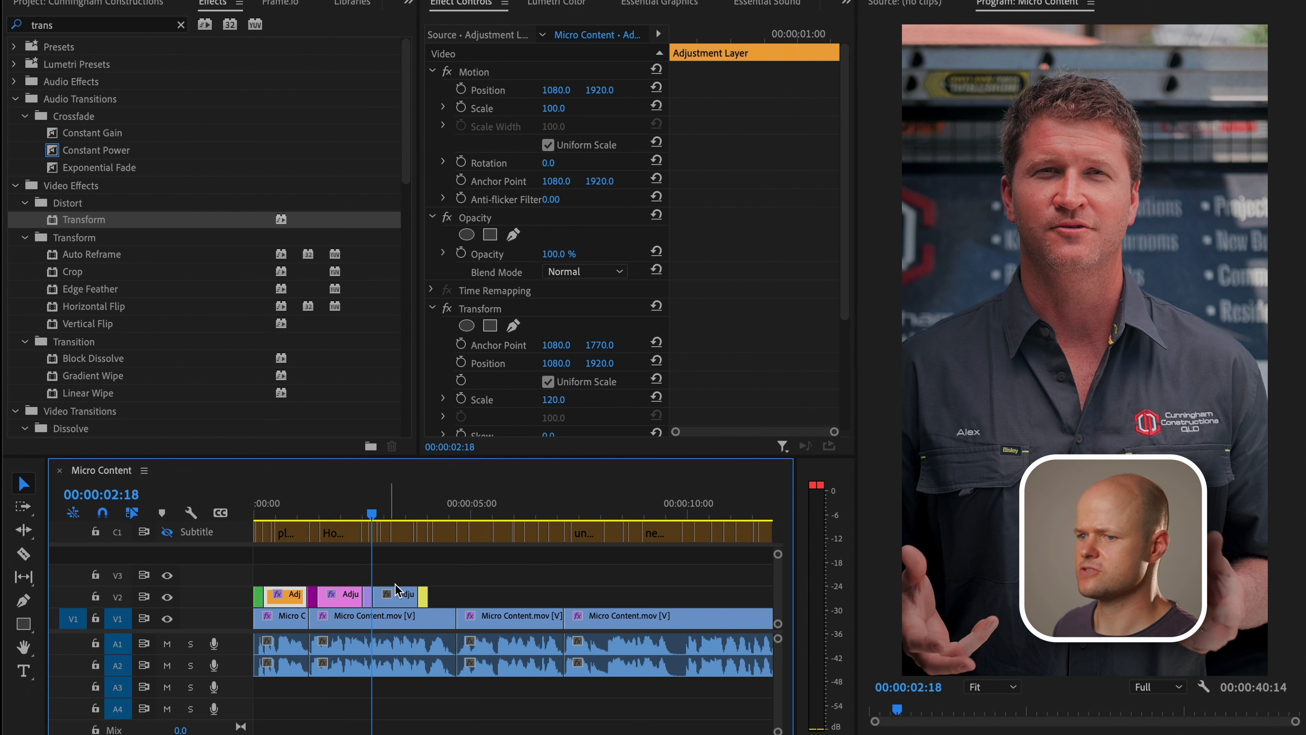
key("Right")
key("super+v")
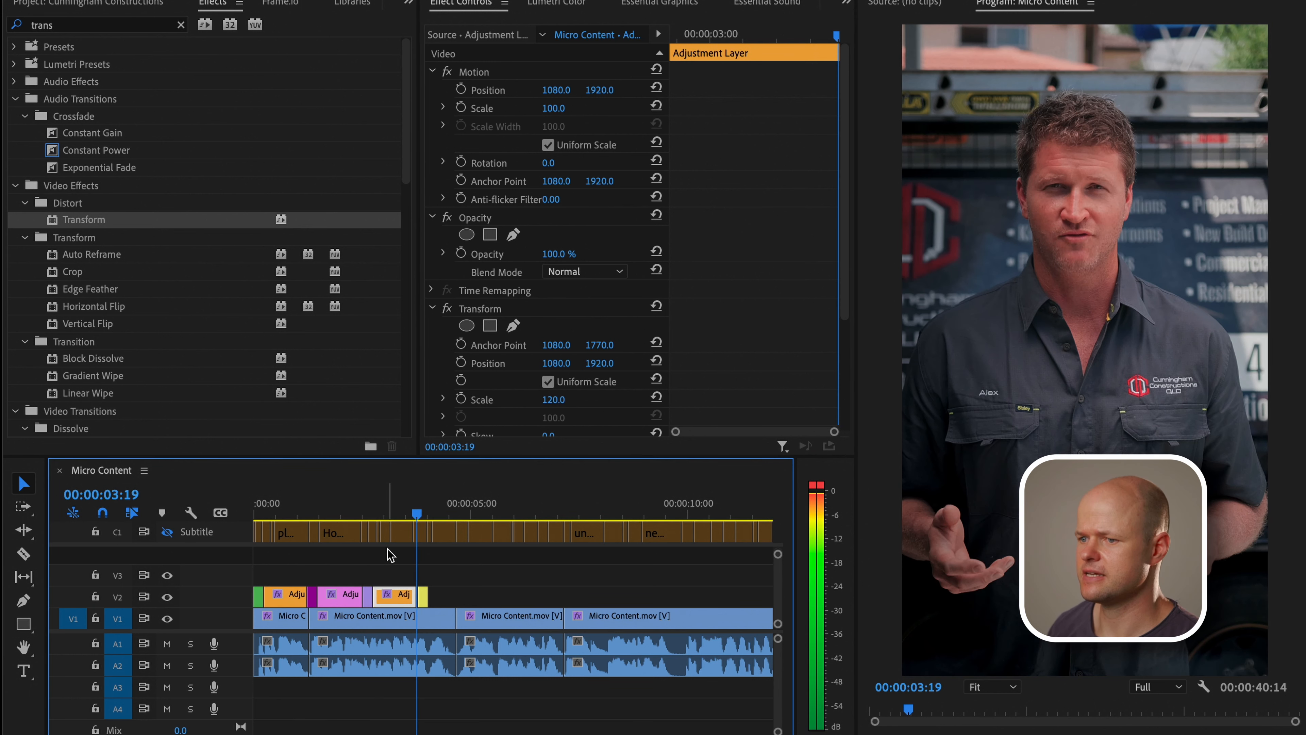
- Close the gap between the orange and yellow adjustment layers on V2 and apply the Transform effect to the yellow one
left_click(401, 564)
key("Left")
key("Right")
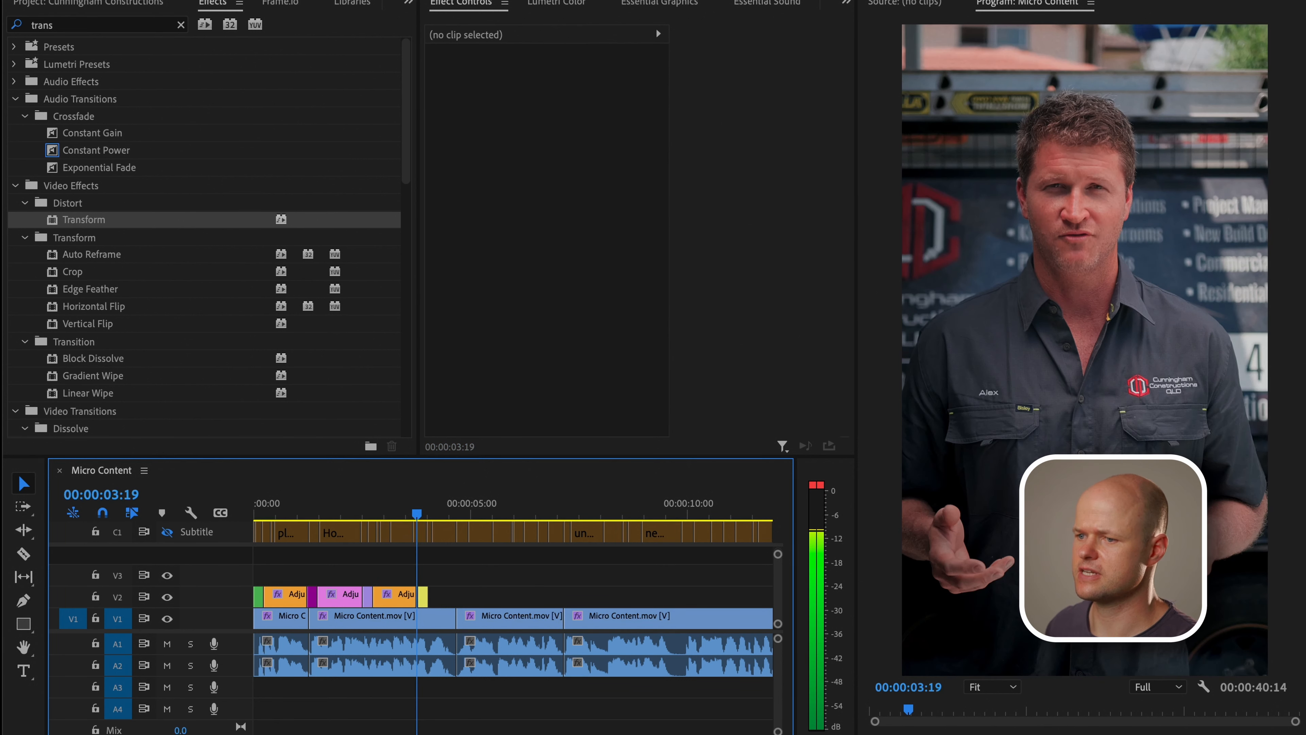
key("=")
key("=")
key("=")
key("=")
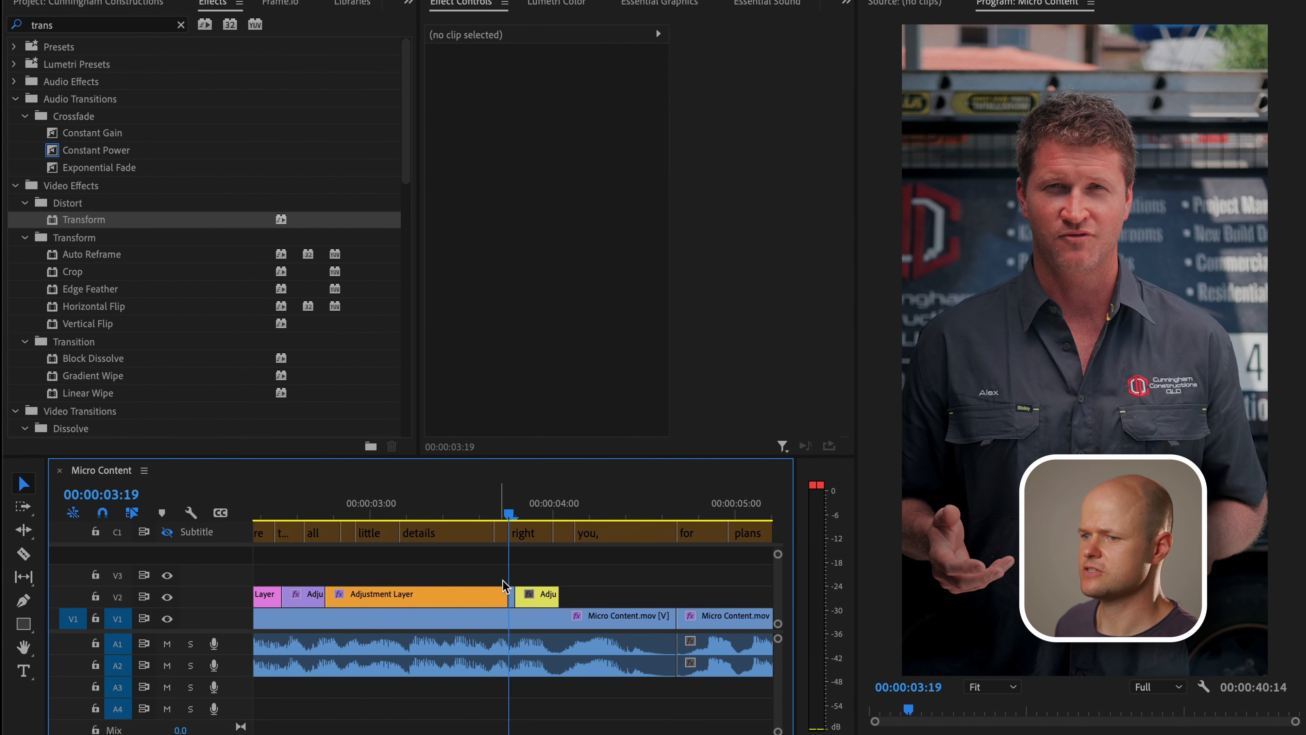
left_click(535, 602)
left_click_drag(536, 603, 529, 603)
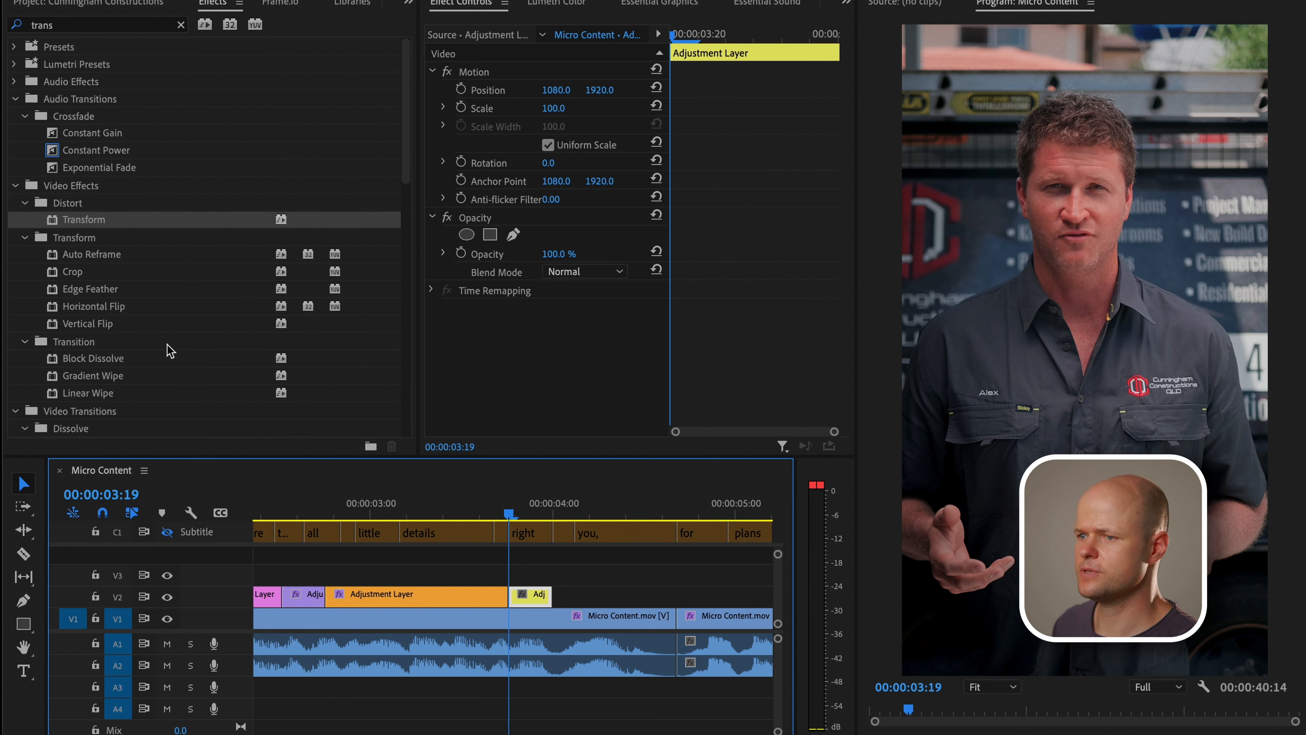
left_click_drag(77, 219, 529, 597)
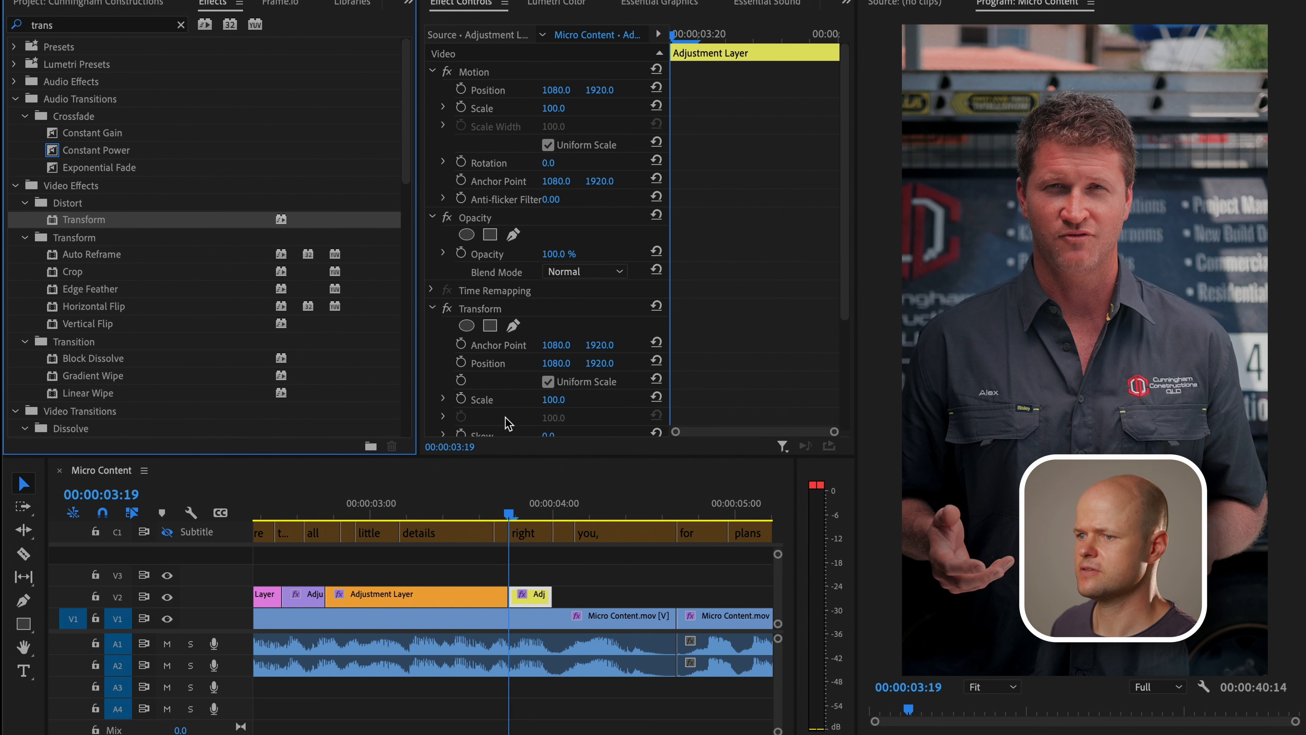
- Keyframe the yellow layer's Transform effect at 00:00:03:19 with a Scale of 120 and a vertical Anchor Point of 1770
left_click(547, 400)
key("Return")
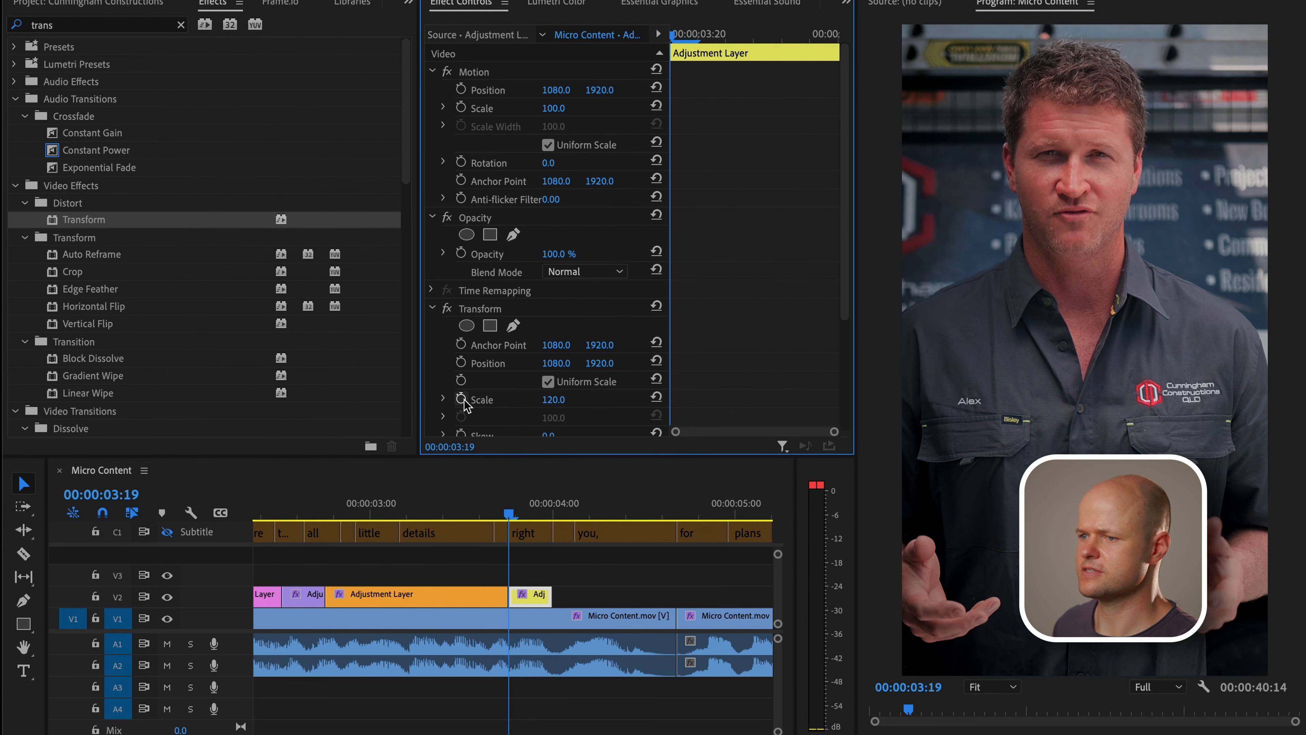
left_click(461, 399)
left_click(460, 344)
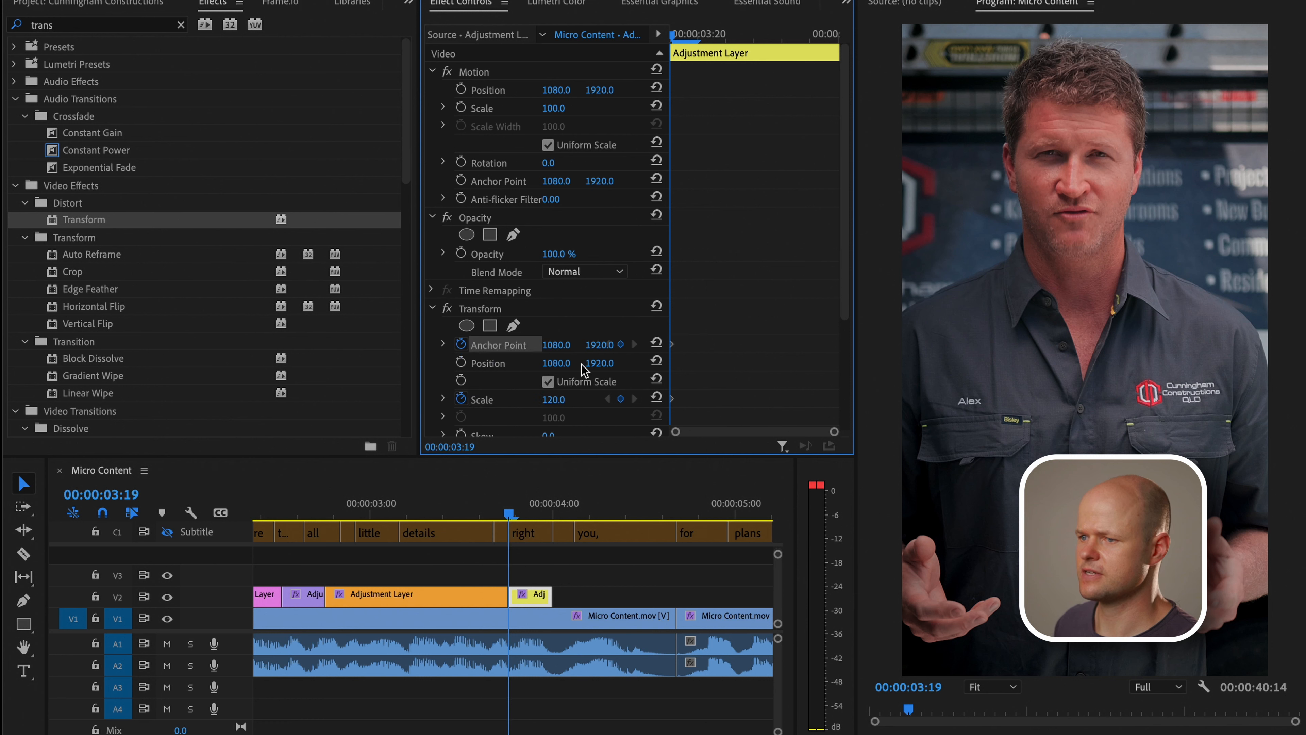
left_click(598, 344)
type("170")
key("Return")
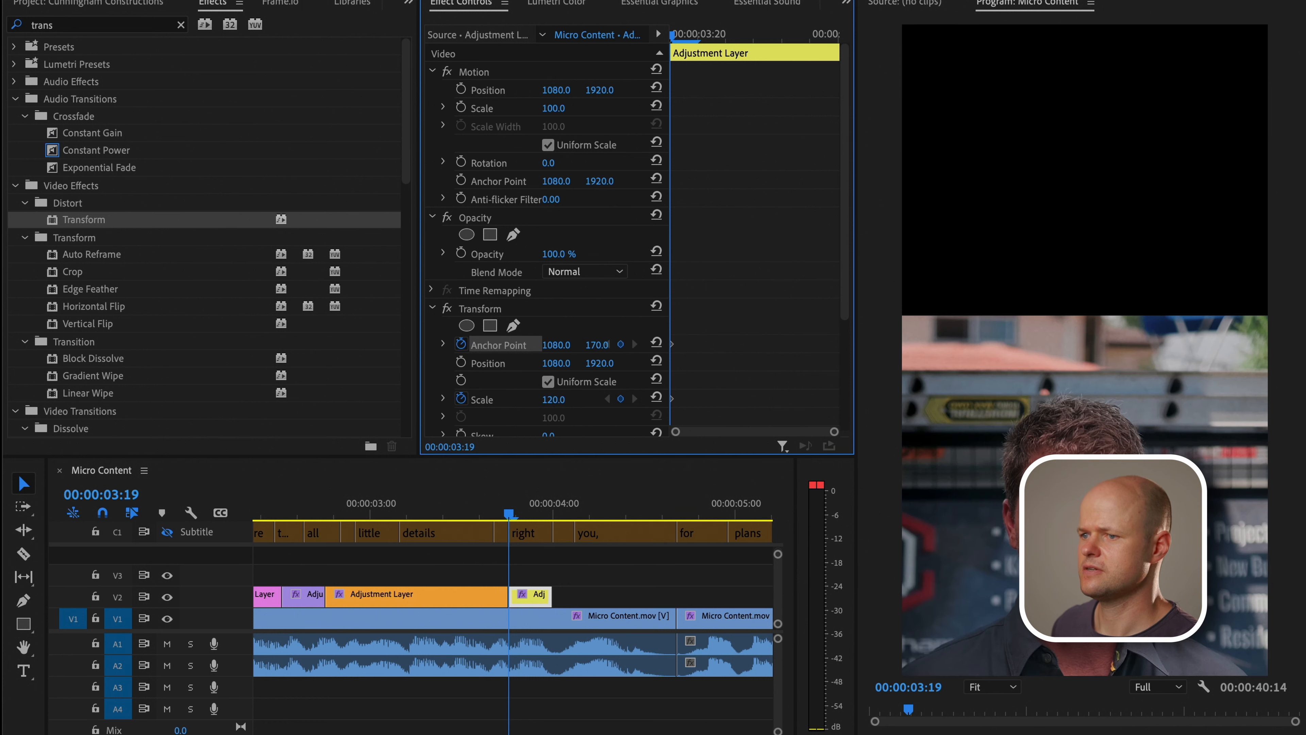
left_click(591, 352)
type("1770")
key("Return")
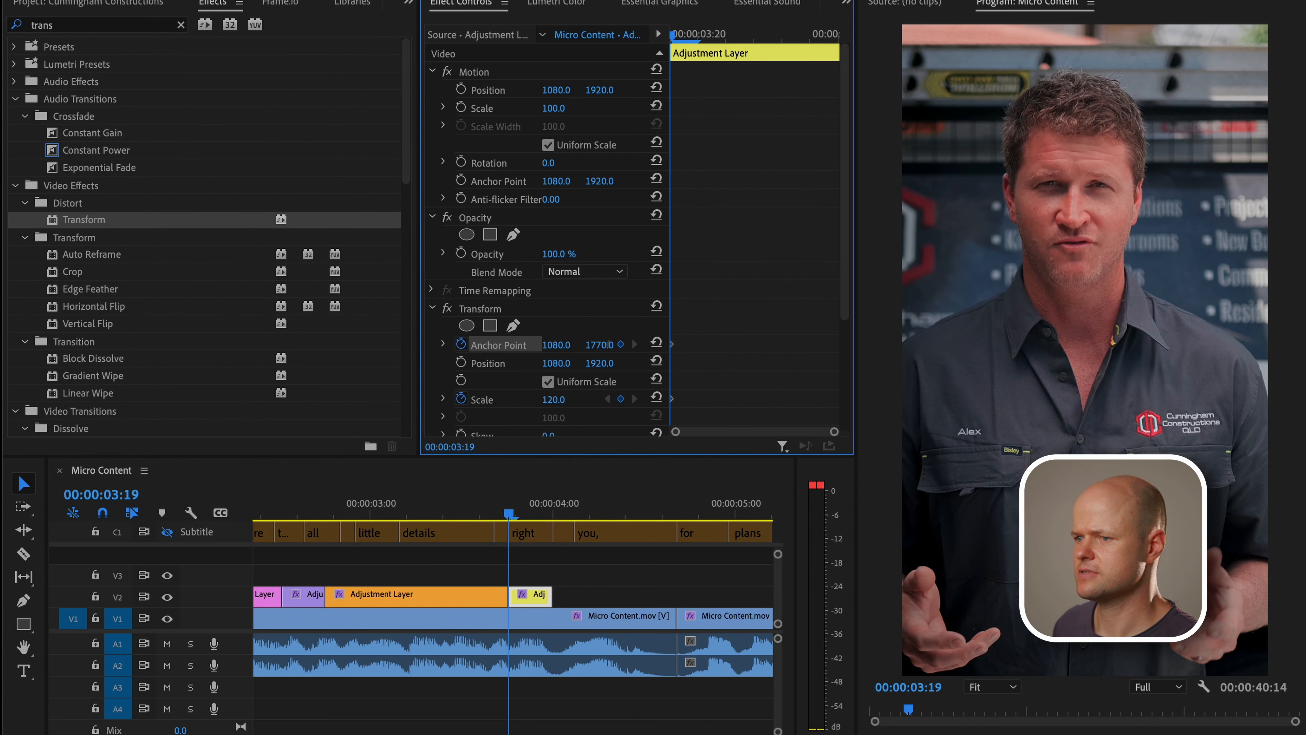
- Keyframe the yellow layer's Transform Scale to 100 and vertical Anchor Point to 1920 at 00:00:03:24
key("Right")
key("Right")
key("Right")
key("Right")
key("Right")
key("Right")
key("Left")
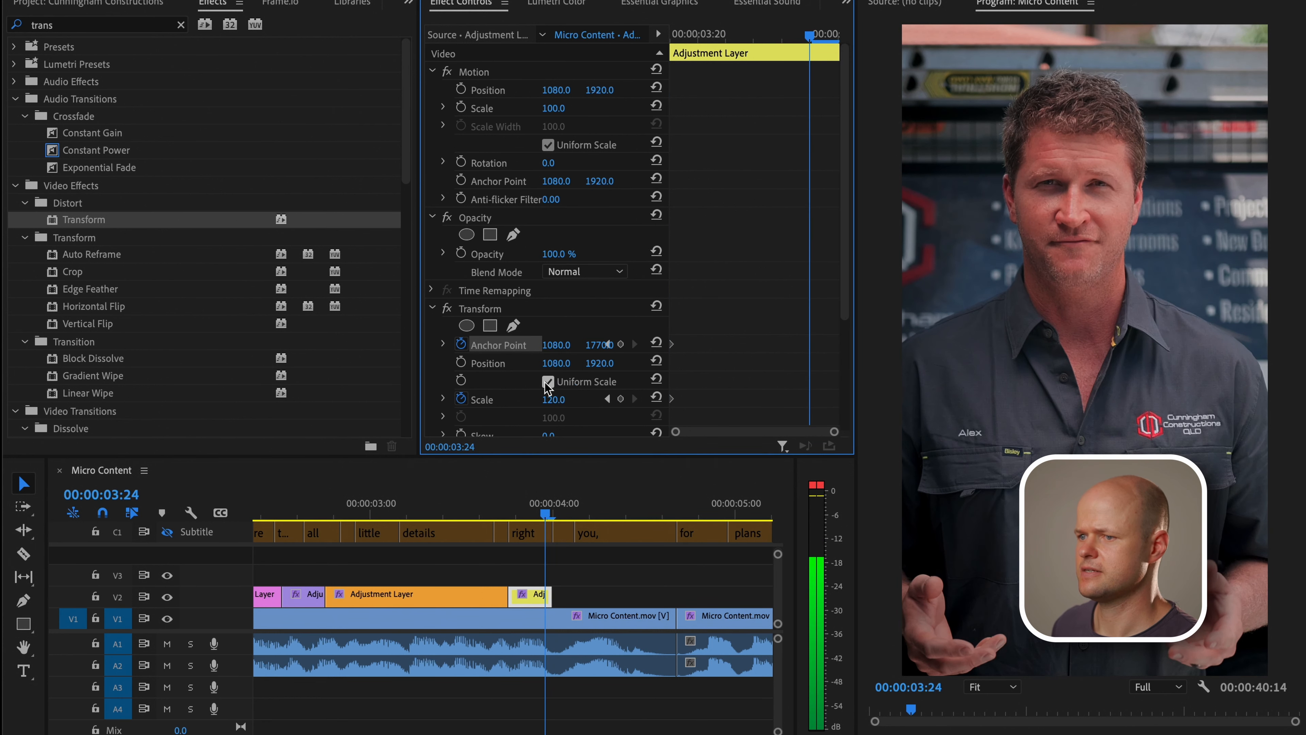
left_click(553, 400)
type("100")
key("Return")
left_click(599, 344)
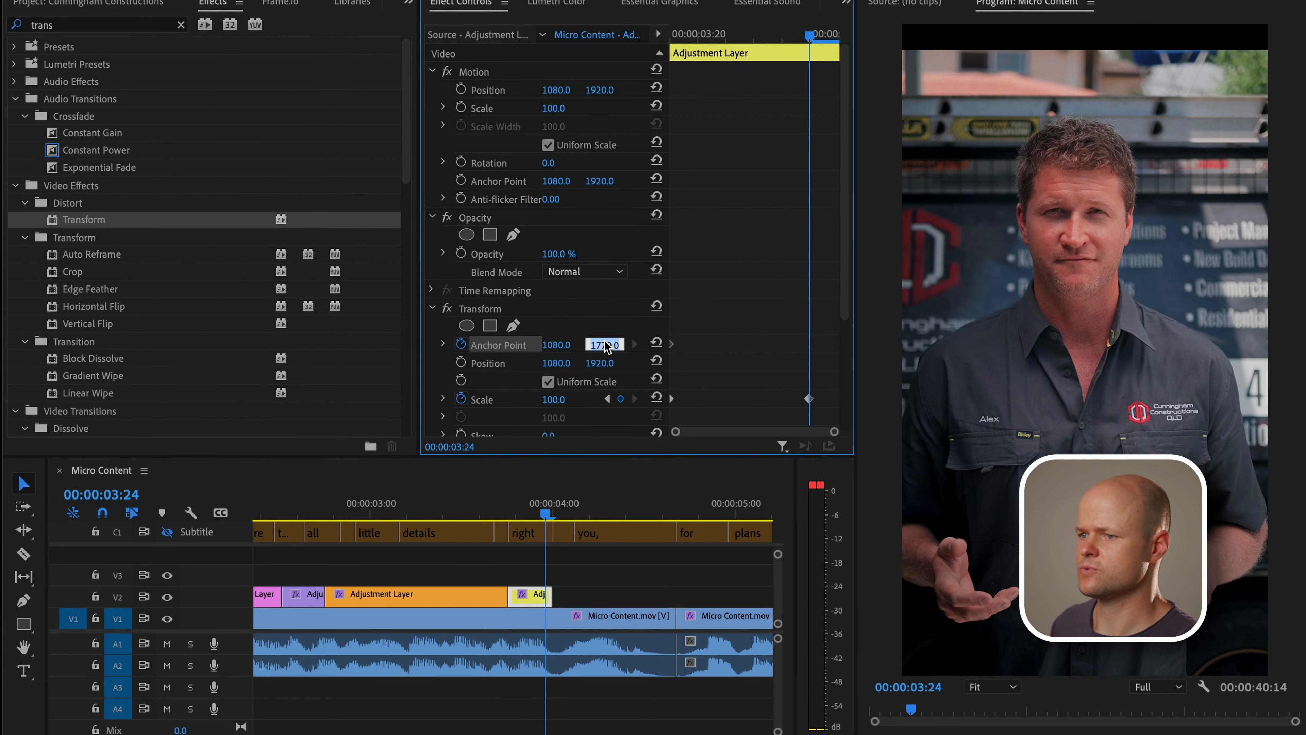
type("1920")
key("Return")
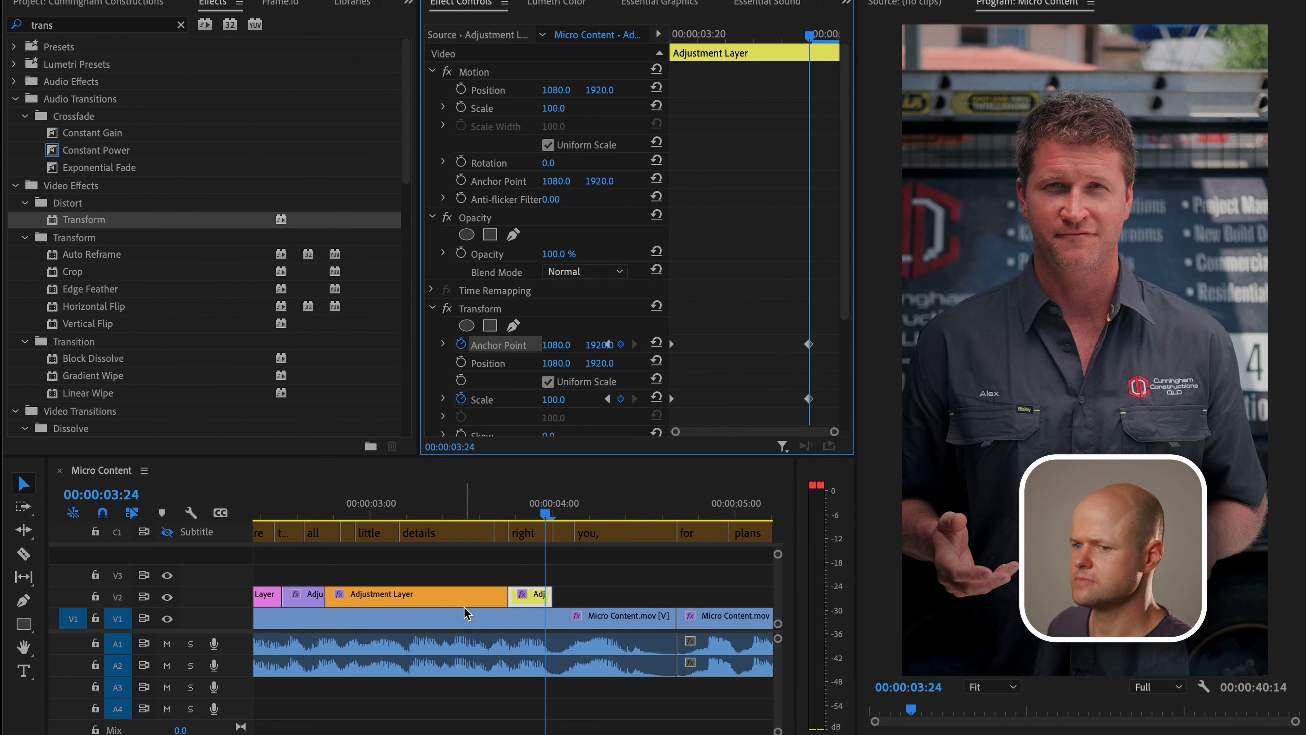
- Move the magenta, lavender, second orange and yellow adjustment layers together along V2 so they start at about 00:00:10:00
key("shift+3")
key("minus")
key("minus")
key("minus")
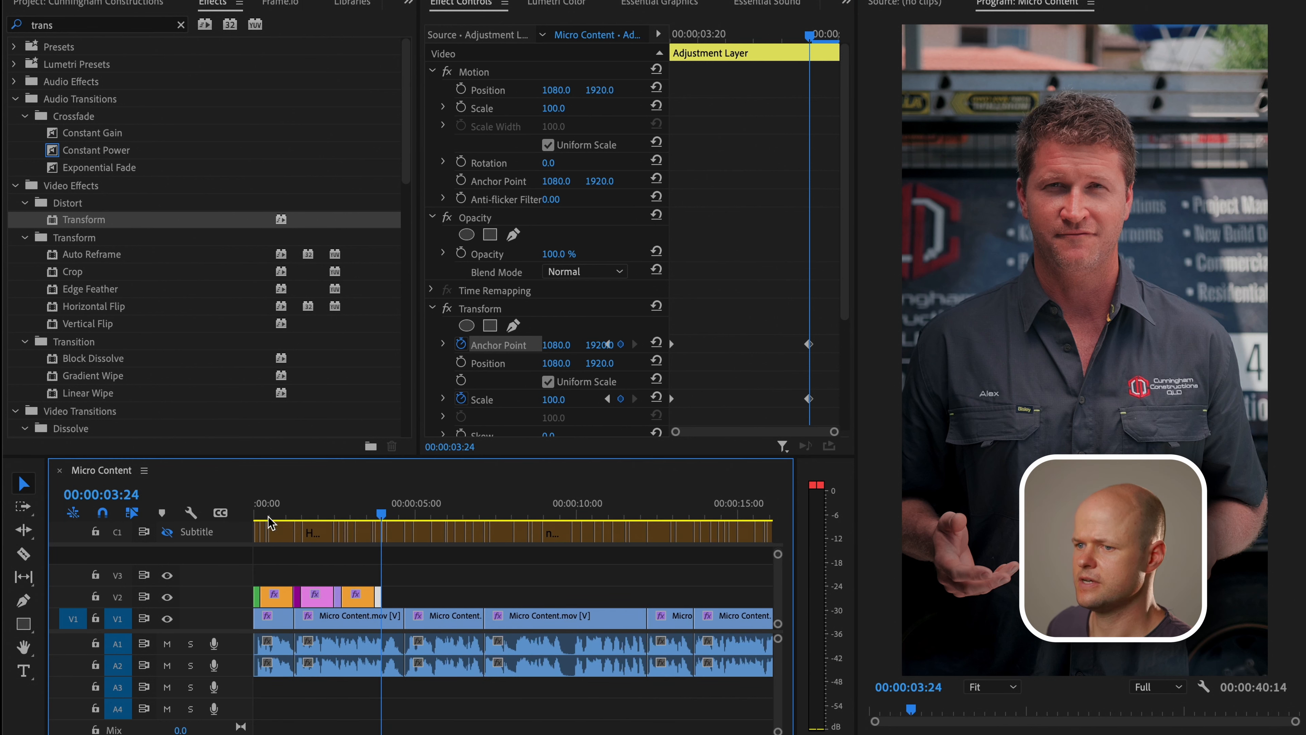
left_click_drag(270, 522, 307, 599)
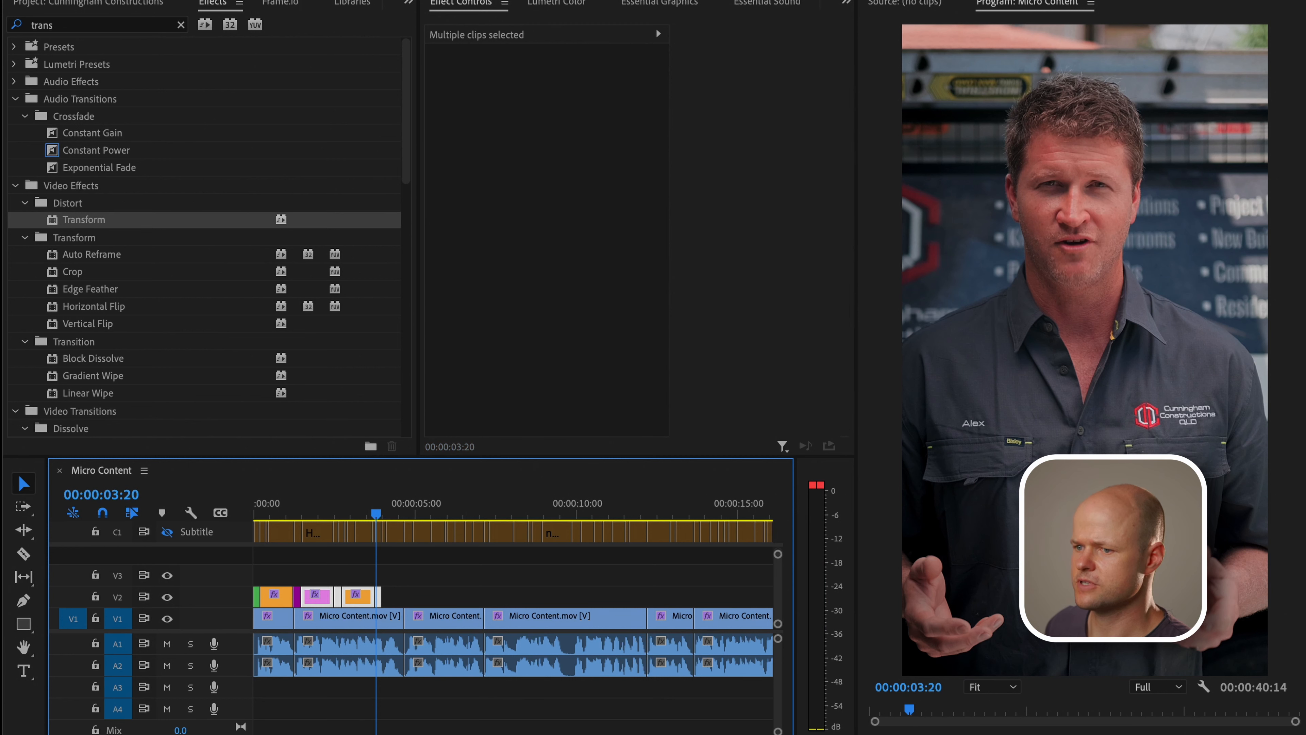
key("minus")
key("minus")
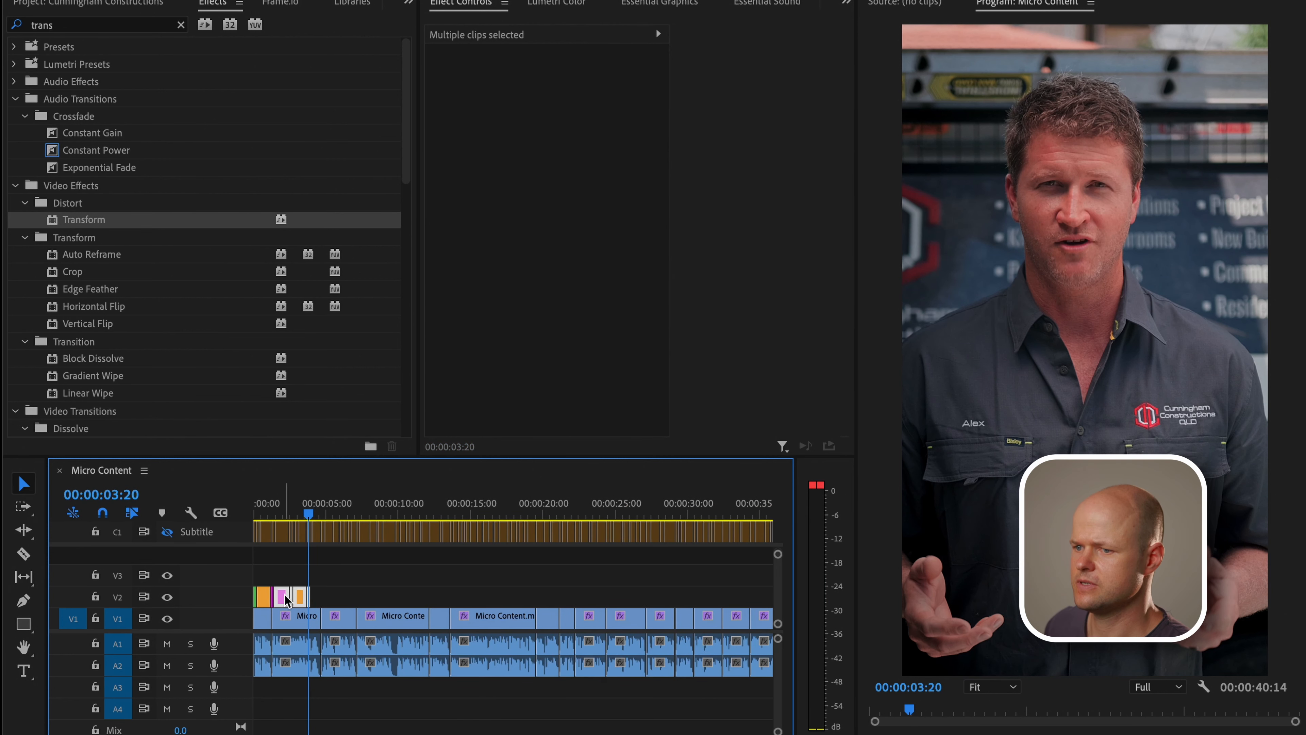
left_click_drag(285, 599, 411, 600)
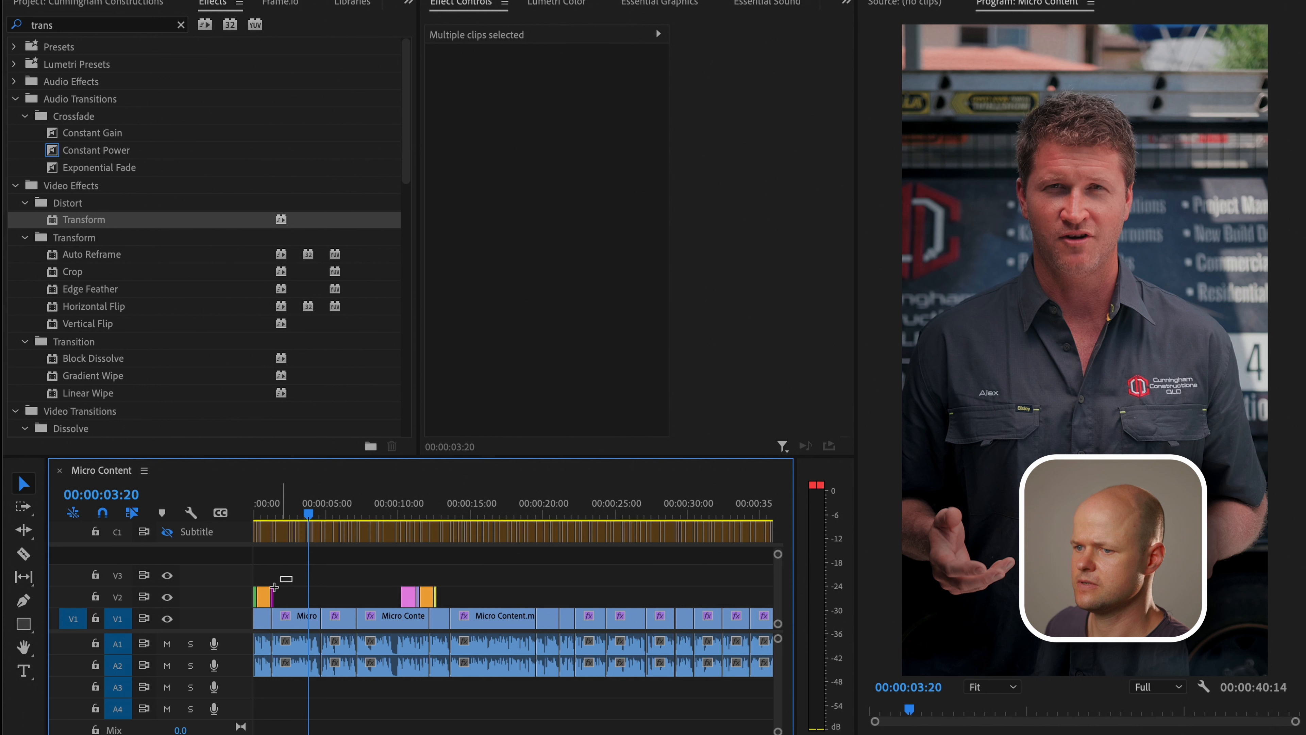
- Paste a copy of the opening green, orange and purple adjustment layers on V2 near the clip cut just before 00:00:05:00
left_click_drag(274, 587, 254, 604)
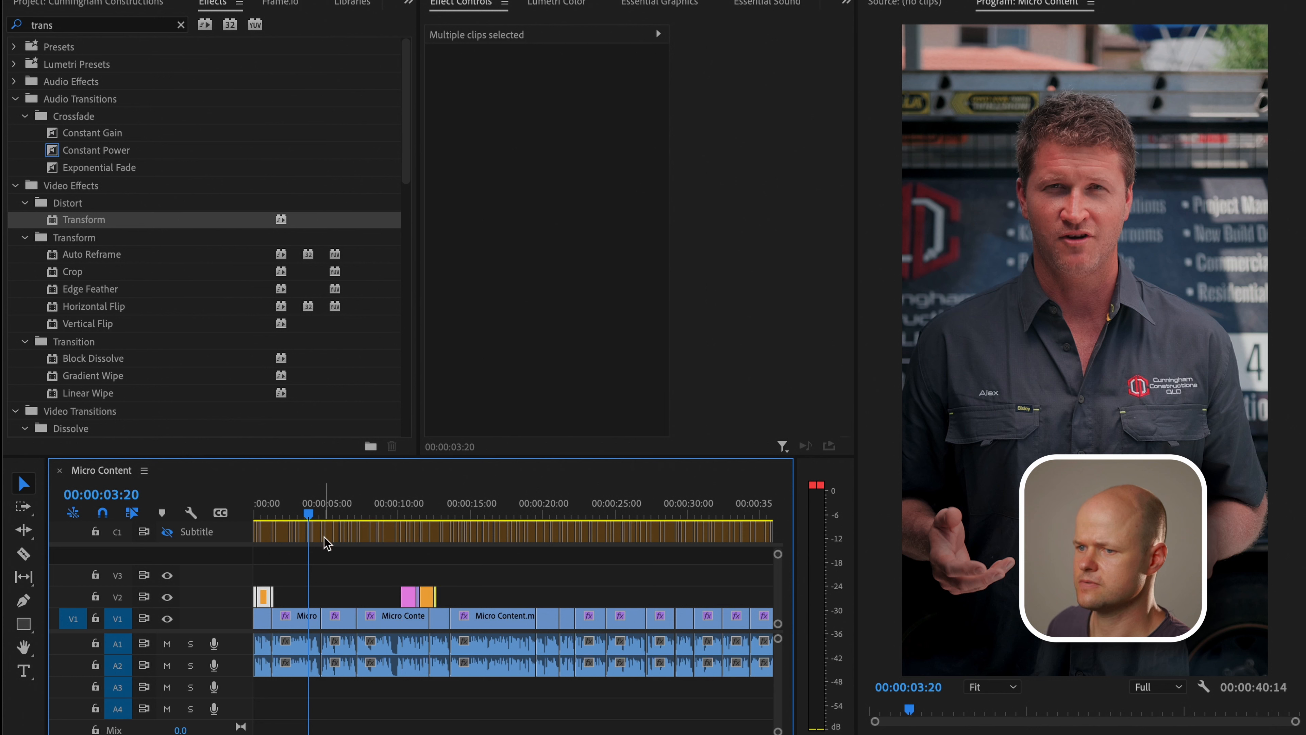
left_click(323, 506)
key("Right")
key("super+v")
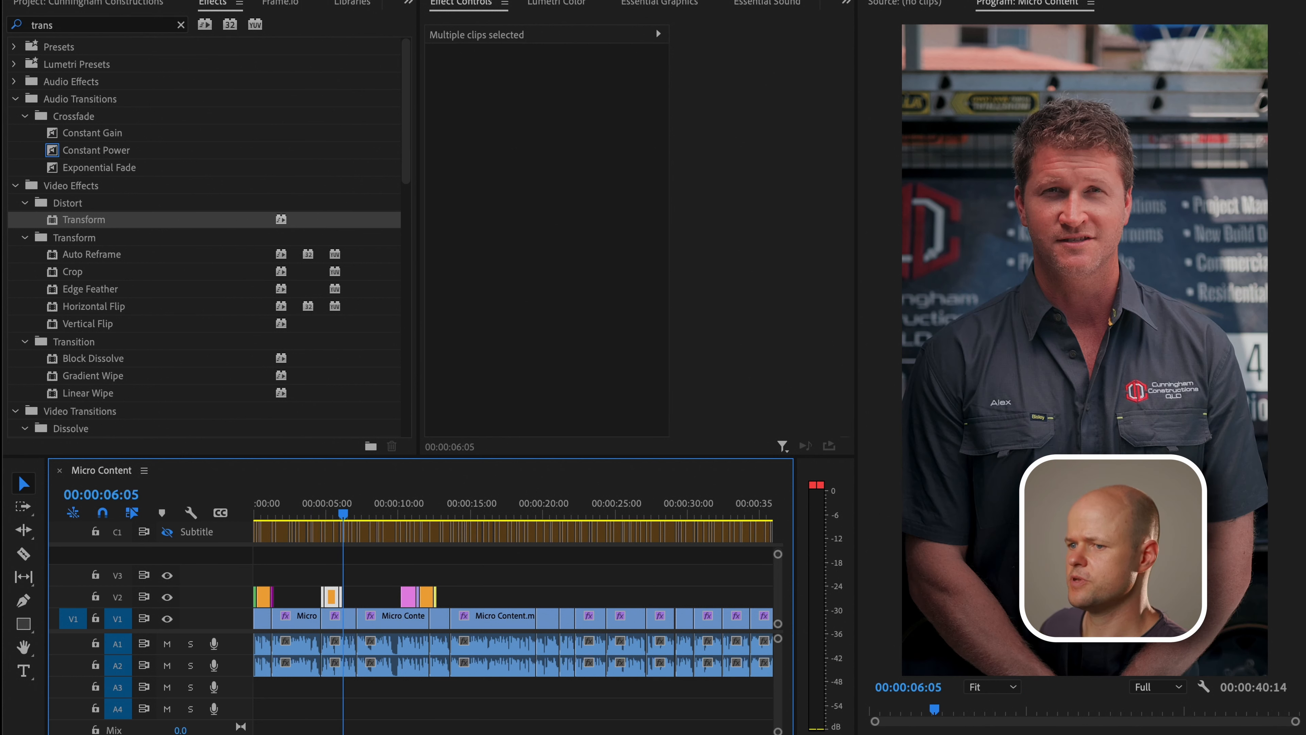
key("=")
key("=")
left_click(419, 579)
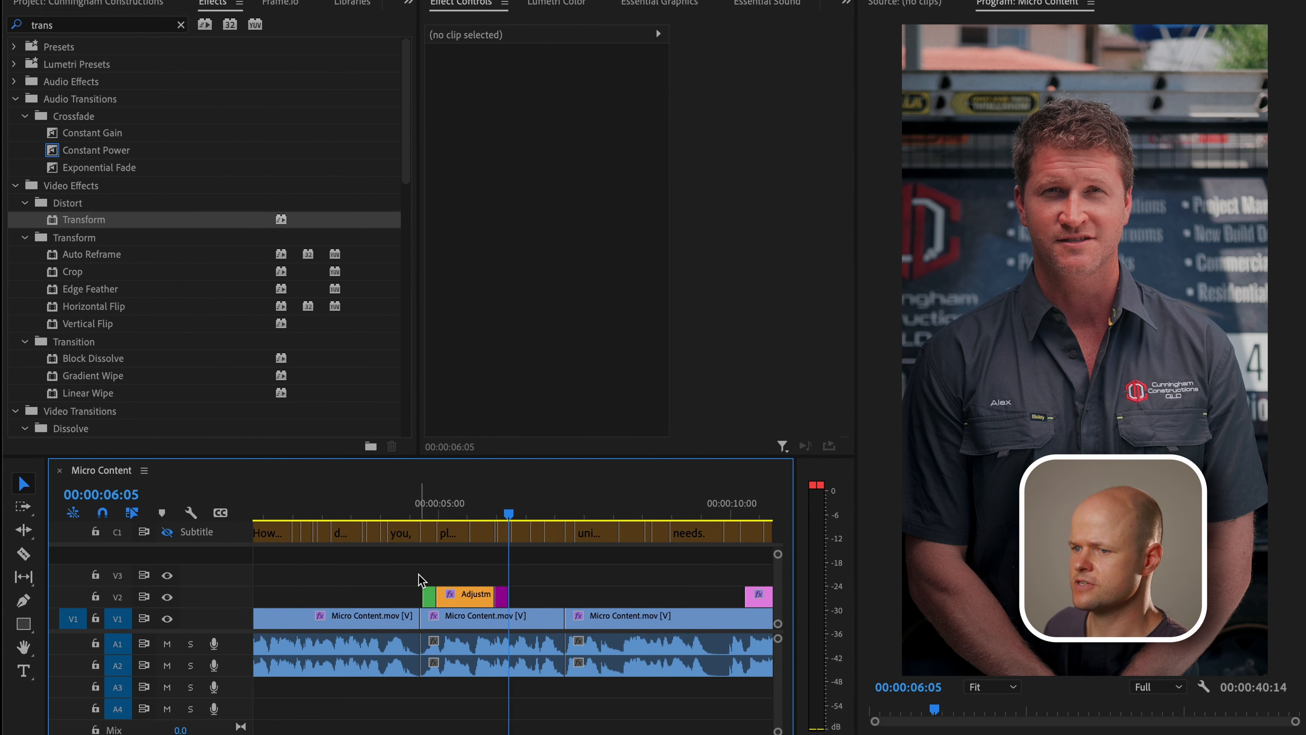
- Spread the pasted layers so green and purple straddle the clip's start and end cuts, with orange filling the span between
left_click_drag(419, 578, 569, 603)
left_click(476, 578)
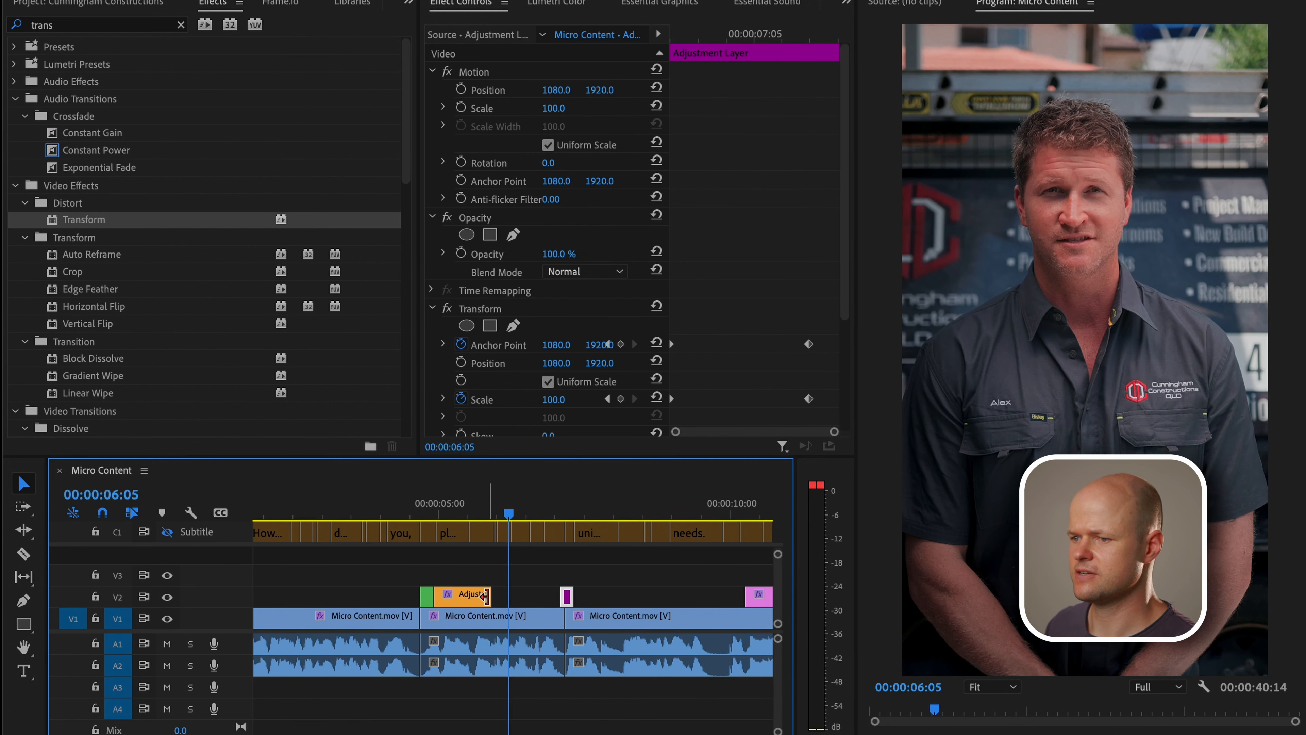
left_click_drag(486, 596, 559, 597)
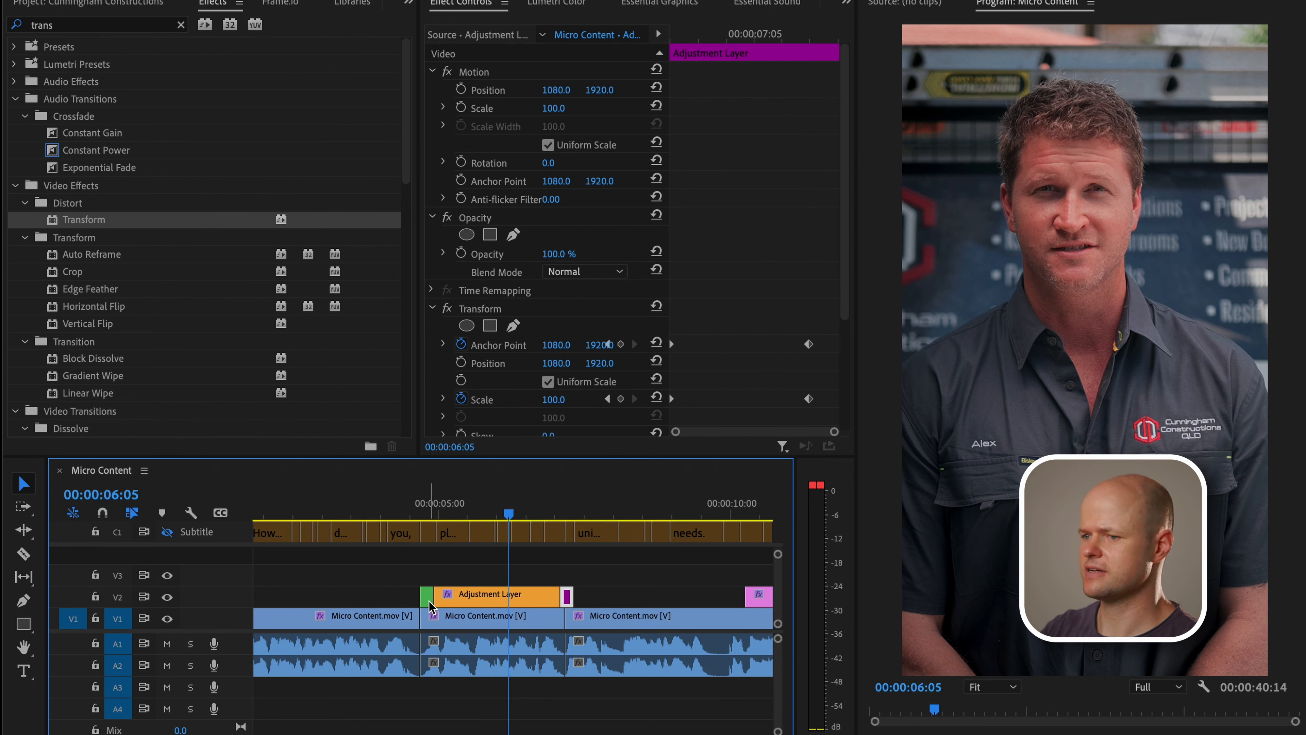
left_click_drag(431, 606, 427, 595)
- Play back the pasted zoom section from about 00:00:04:00 and inspect its purple layer's Transform keyframes
left_click(388, 506)
key("space")
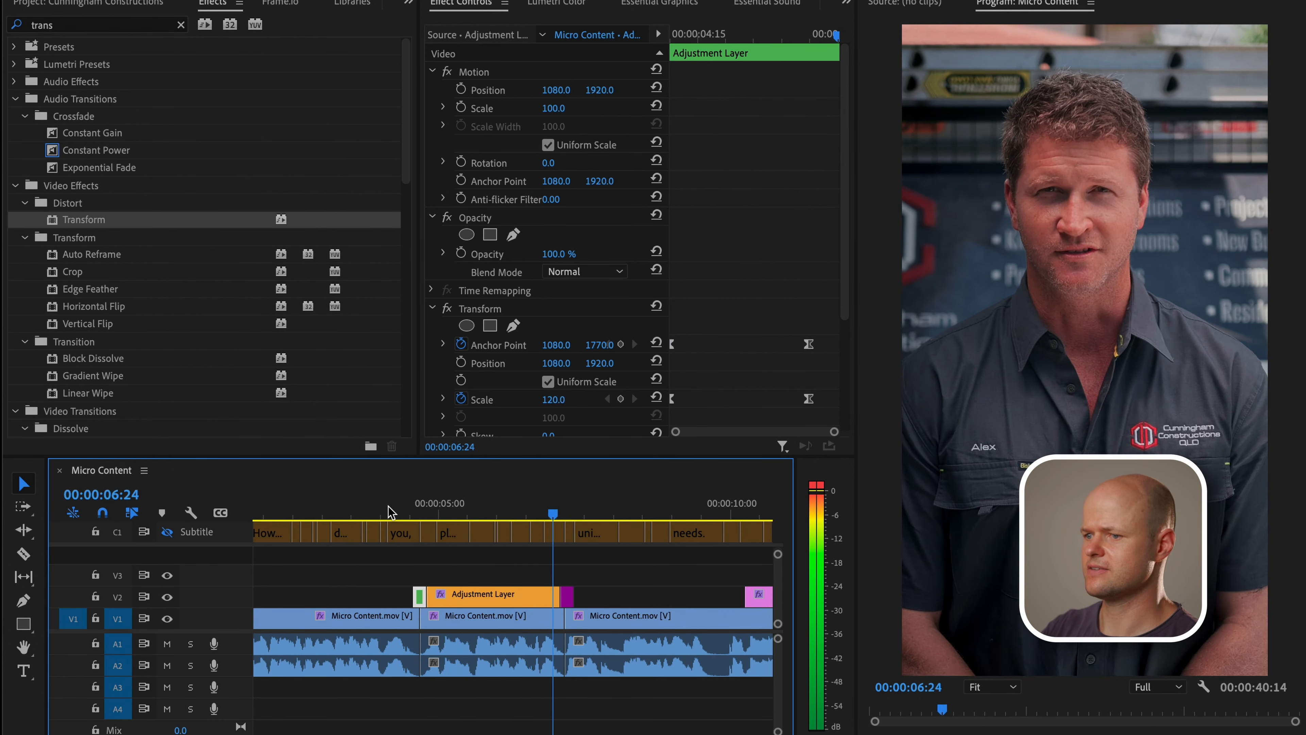
left_click(567, 596)
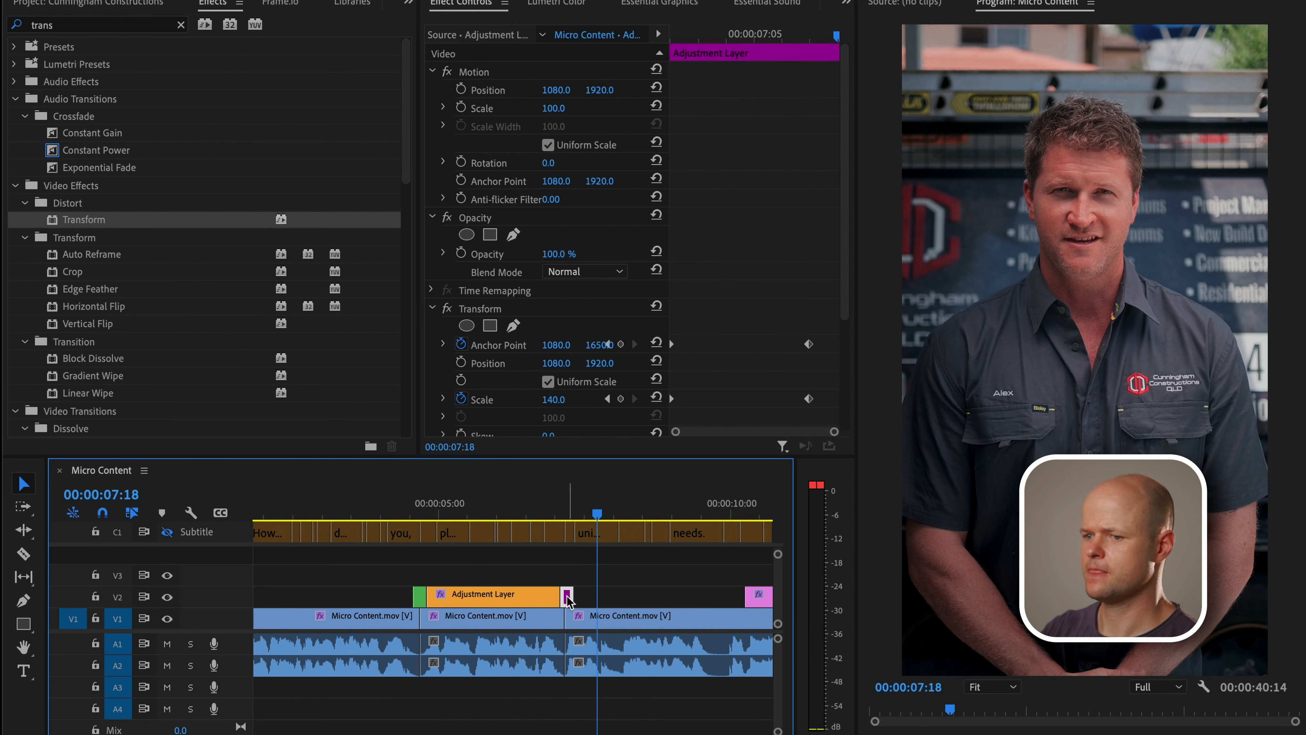
key("minus")
key("minus")
key("minus")
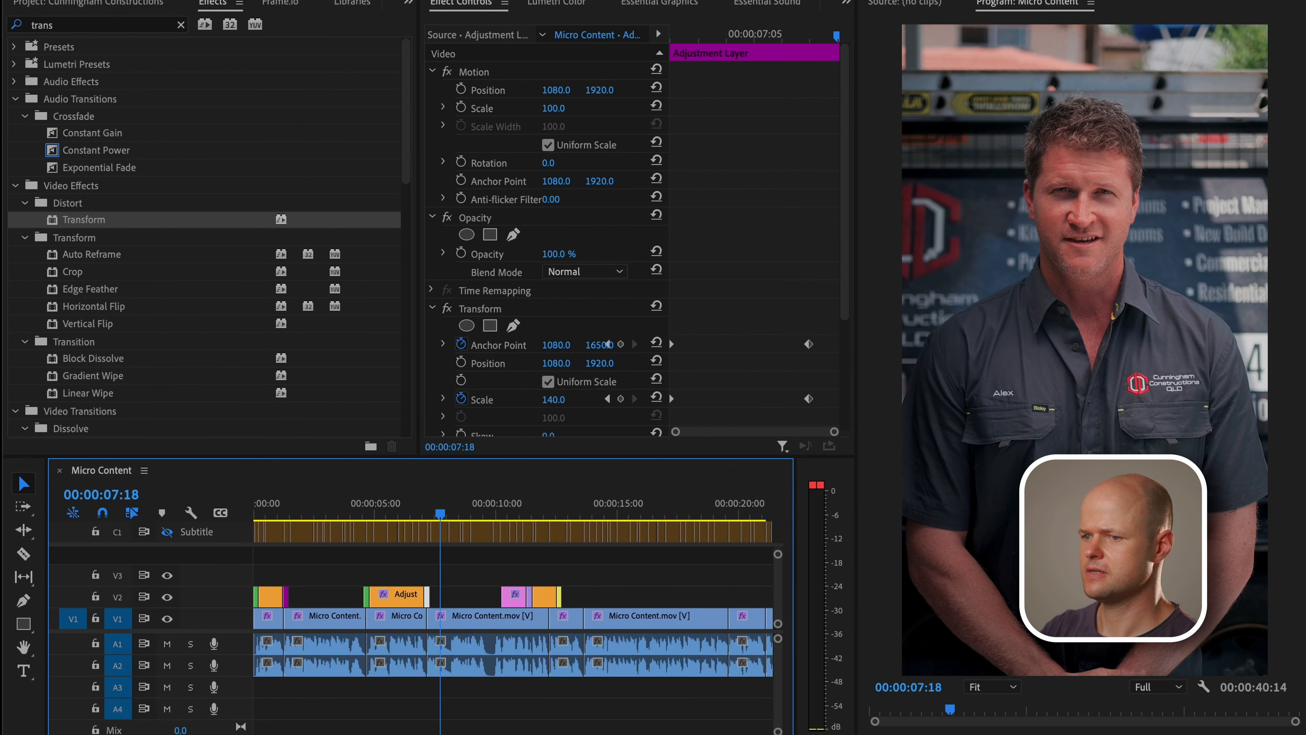
- Review the opening zoom from about 00:00:01:02 and inspect the first orange layer's Transform values
left_click(278, 528)
left_click(281, 505)
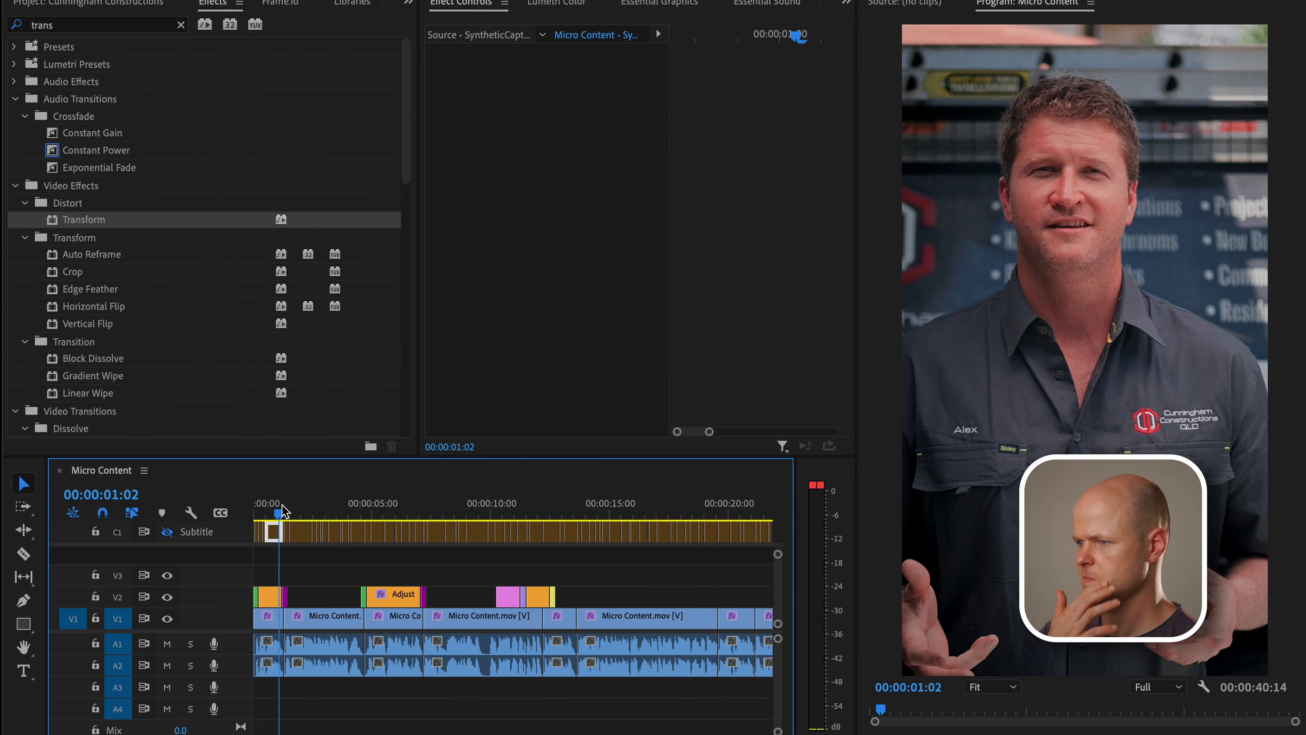
key("space")
key("space")
left_click_drag(287, 509, 278, 509)
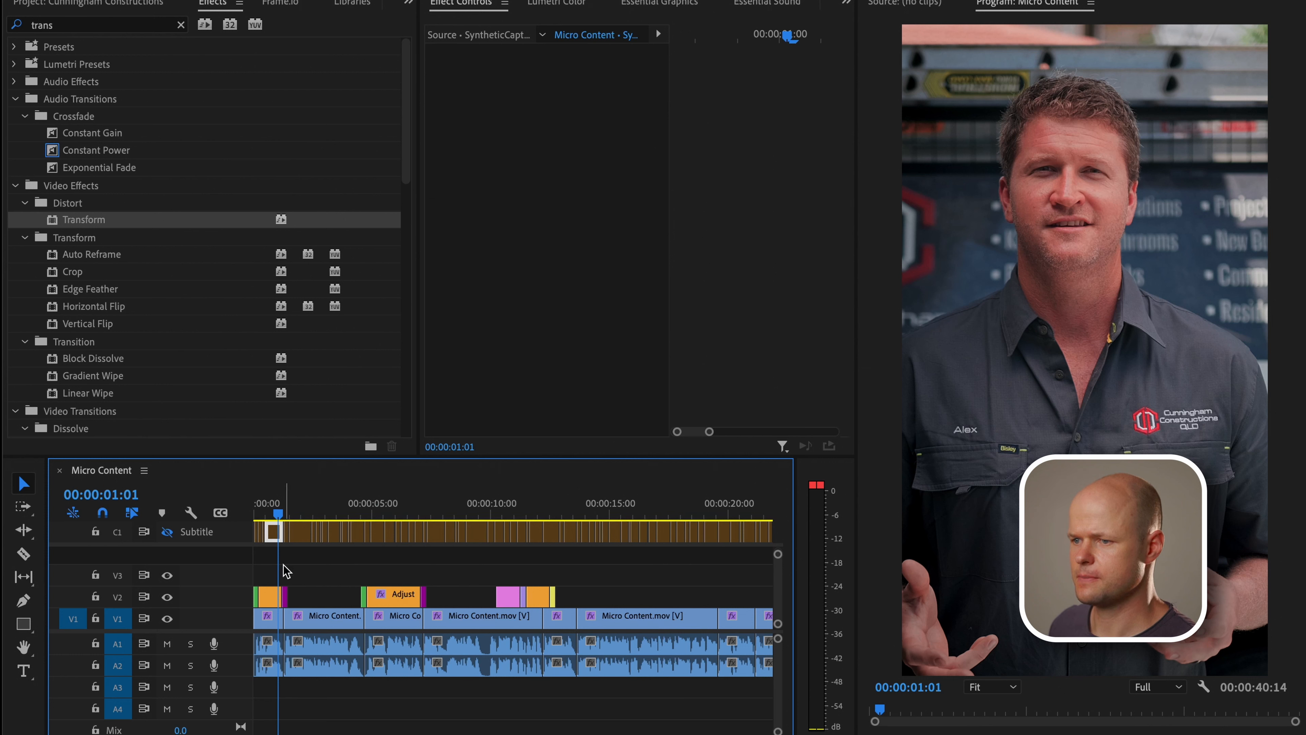
left_click(269, 596)
key("space")
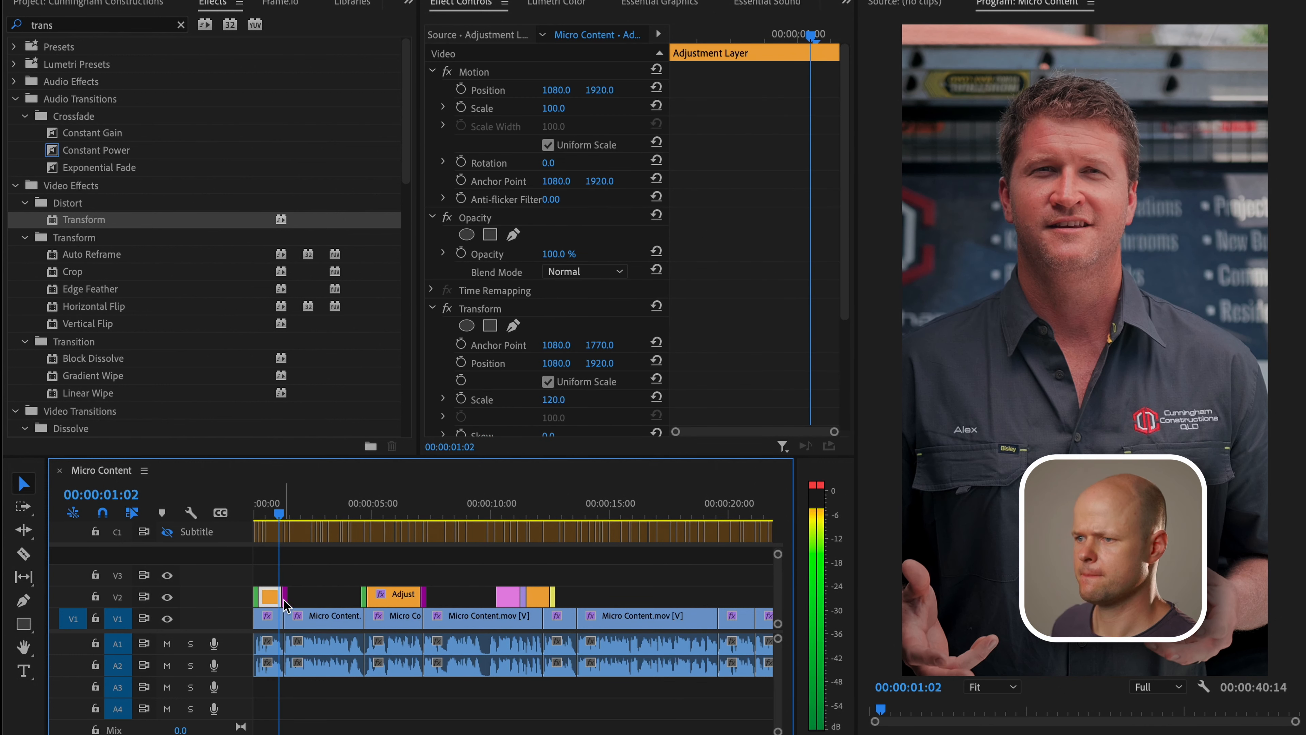
- Set the opening purple layer's first Transform keyframes at 00:00:01:06 to a Scale of 120 and a vertical Anchor Point of 1770
left_click(285, 598)
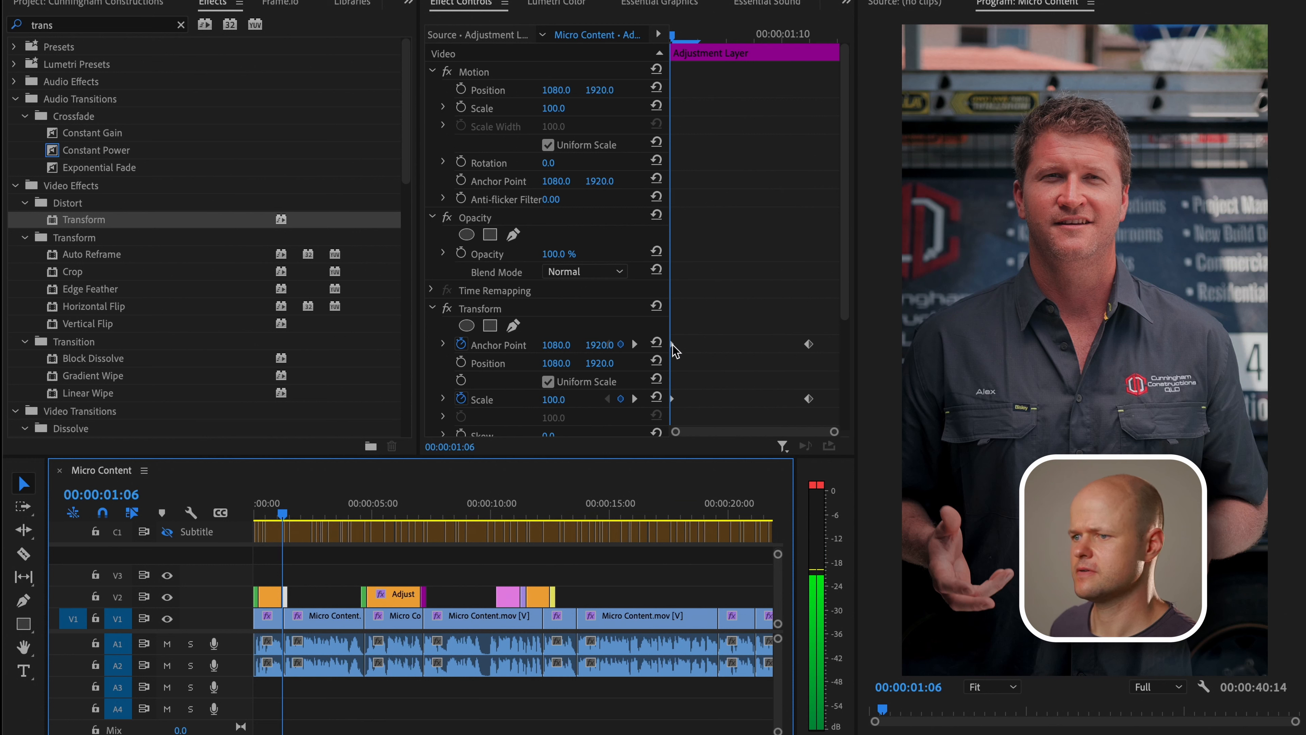
left_click(675, 351)
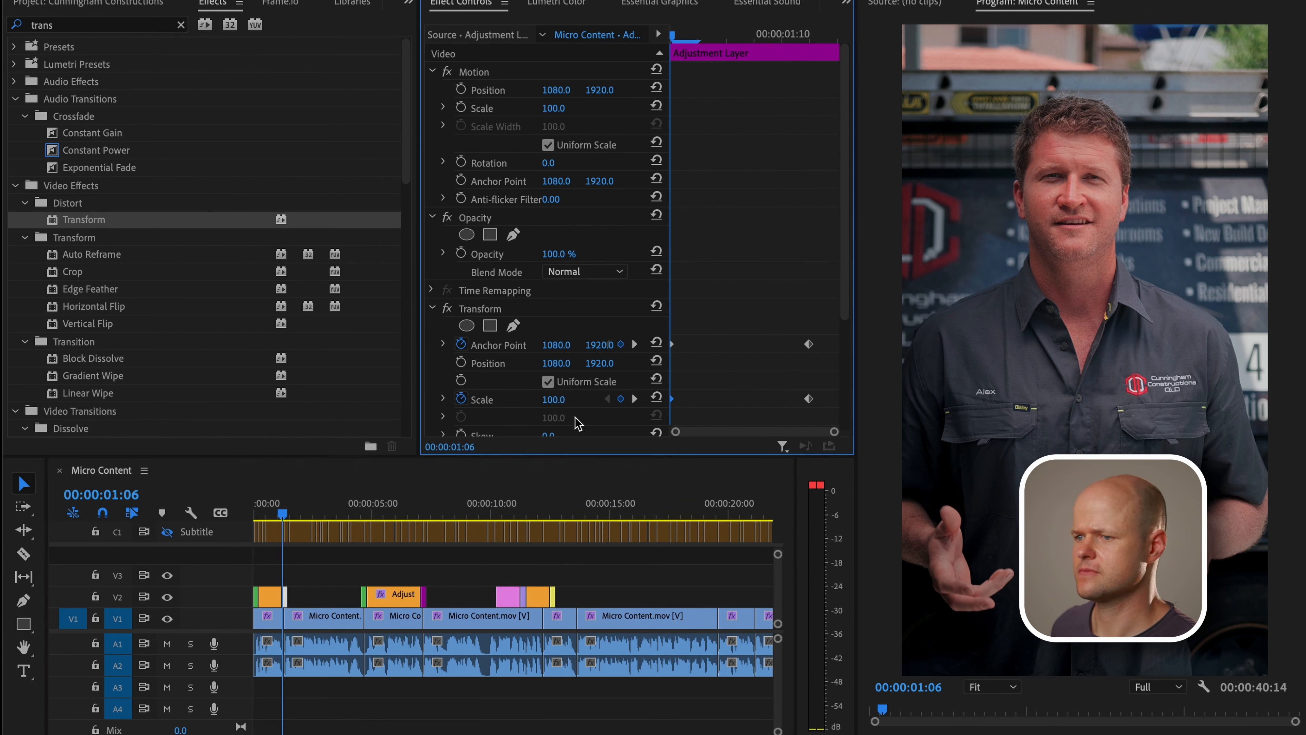
left_click(565, 398)
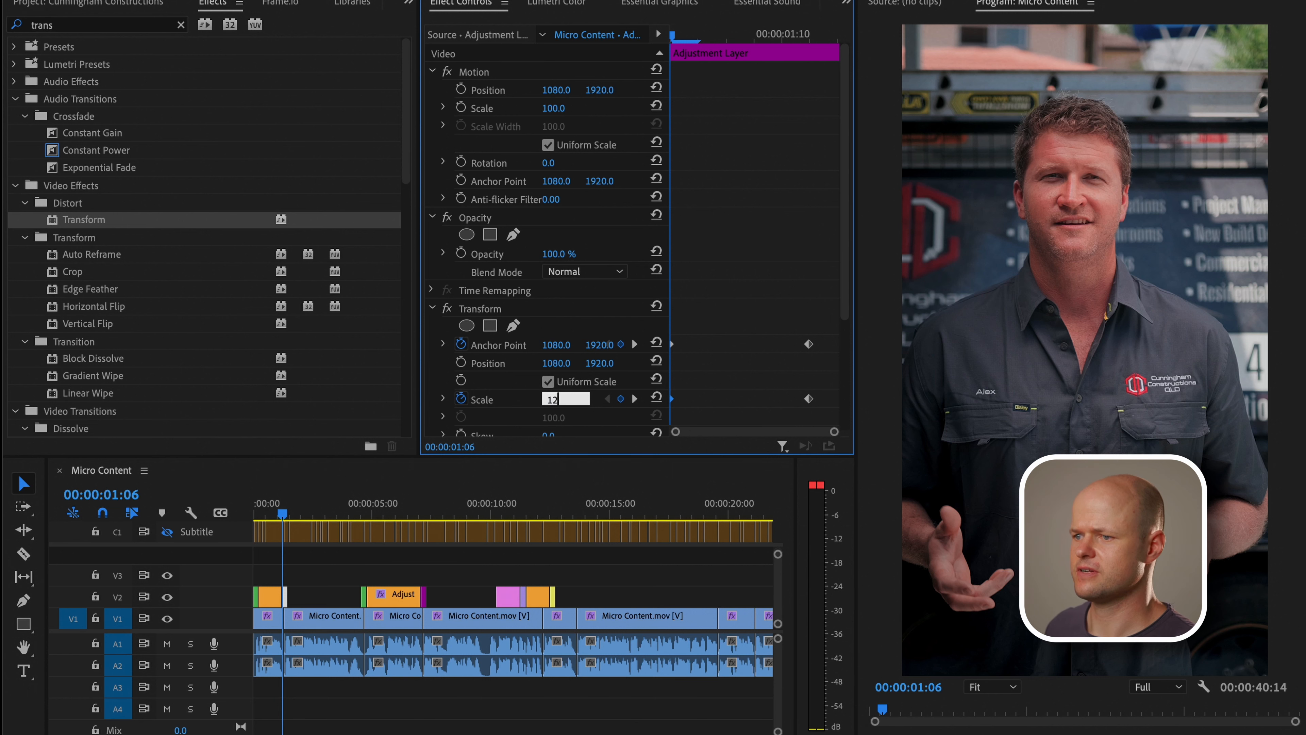
left_click(599, 344)
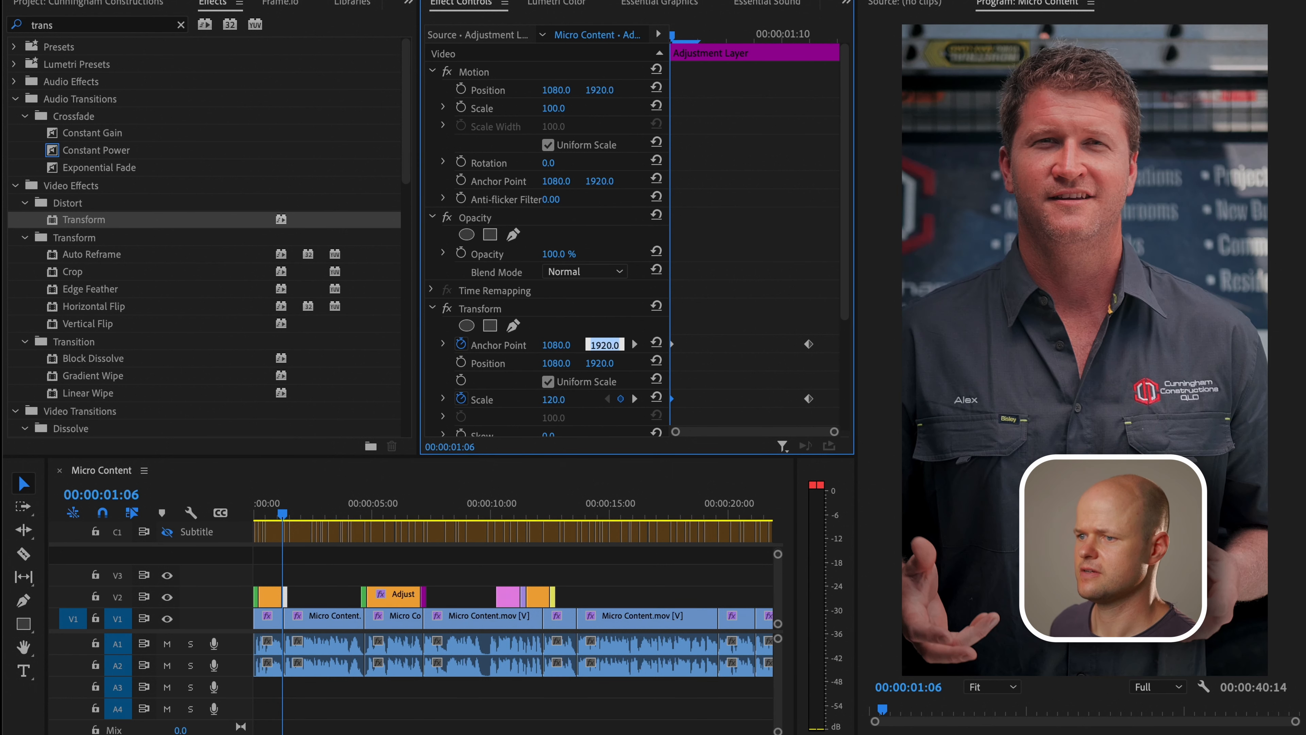
type("1770")
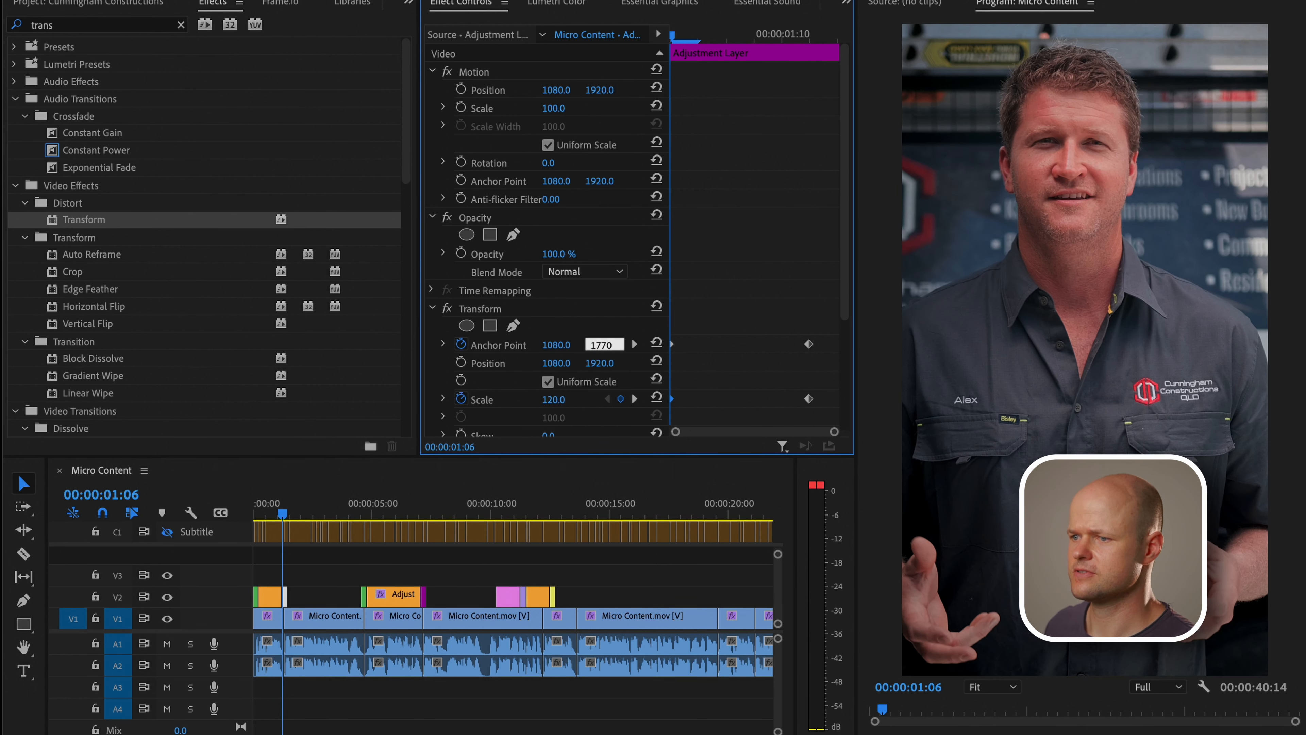
key("Return")
- Check the opening purple layer's Transform values at its last keyframe, 00:00:01:11
key("Right")
key("Right")
key("Right")
key("Right")
key("Right")
key("Right")
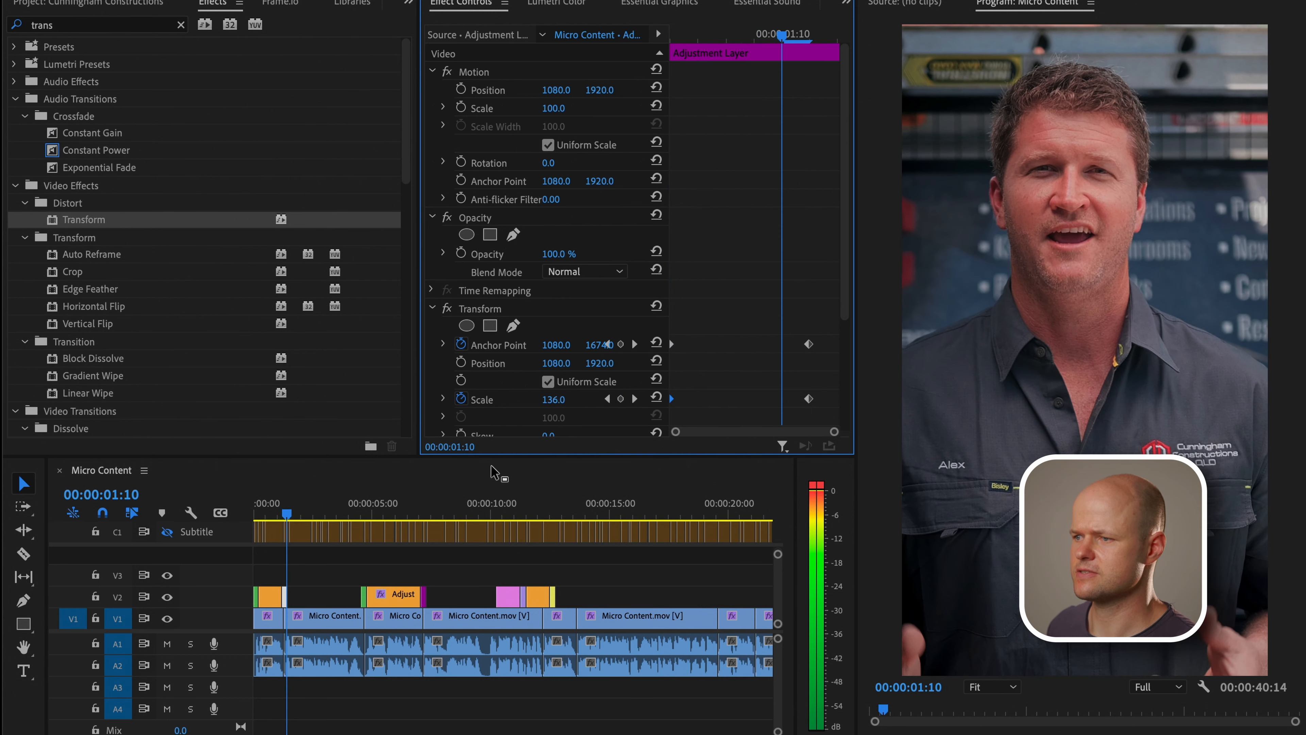
key("Left")
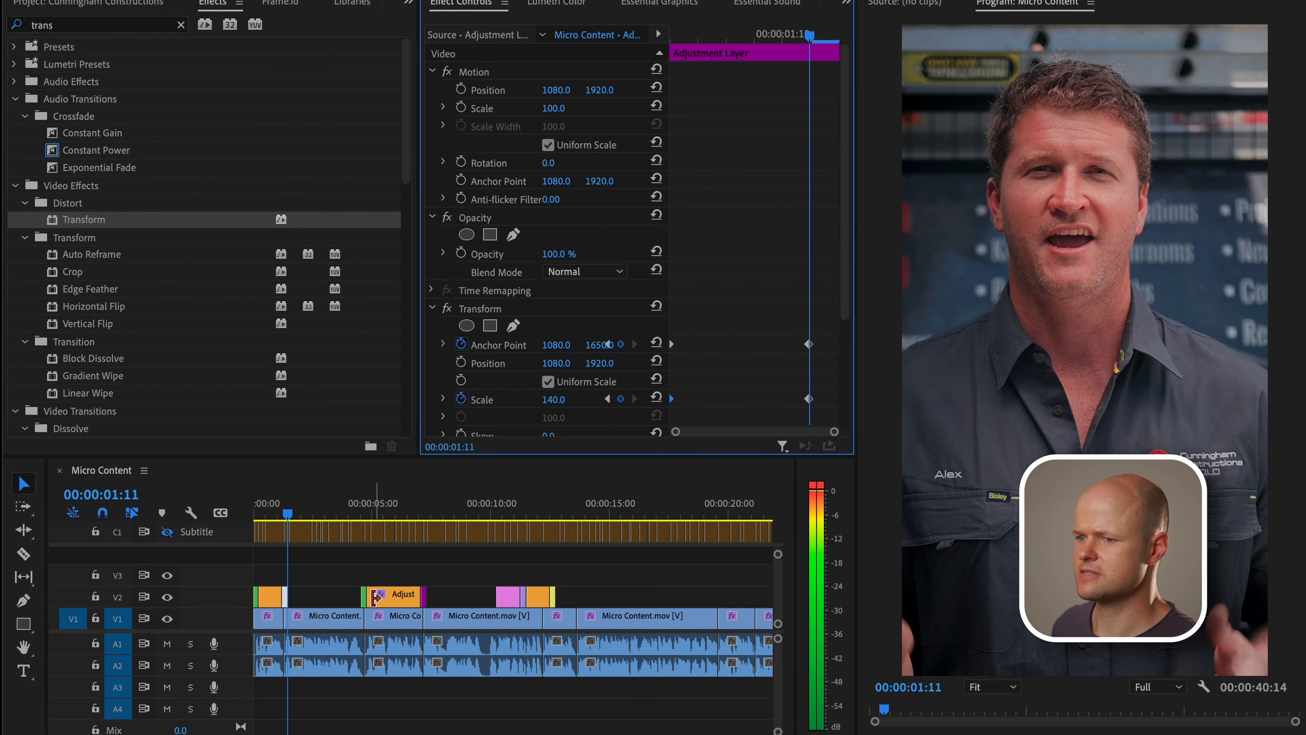
- Replace the purple layer ending the second zoom with a copy of the opening purple layer and play back that section
left_click(344, 583)
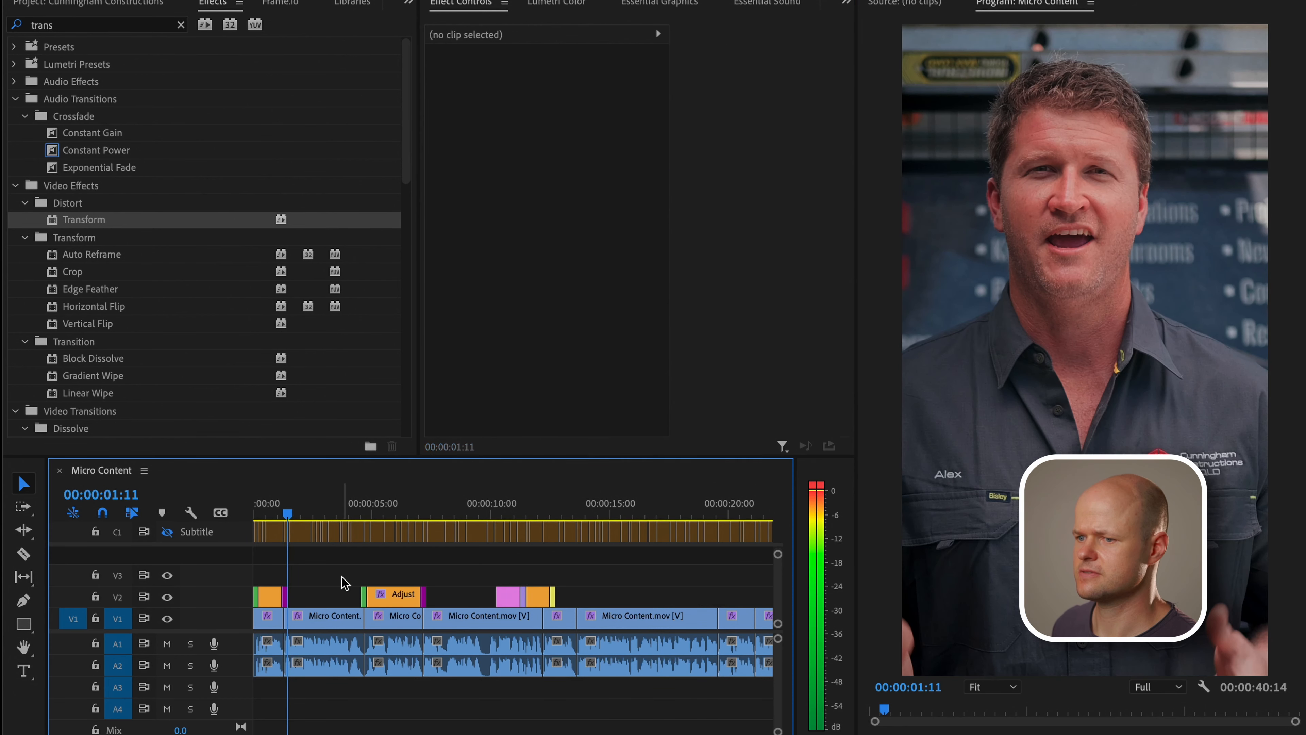
left_click(288, 595)
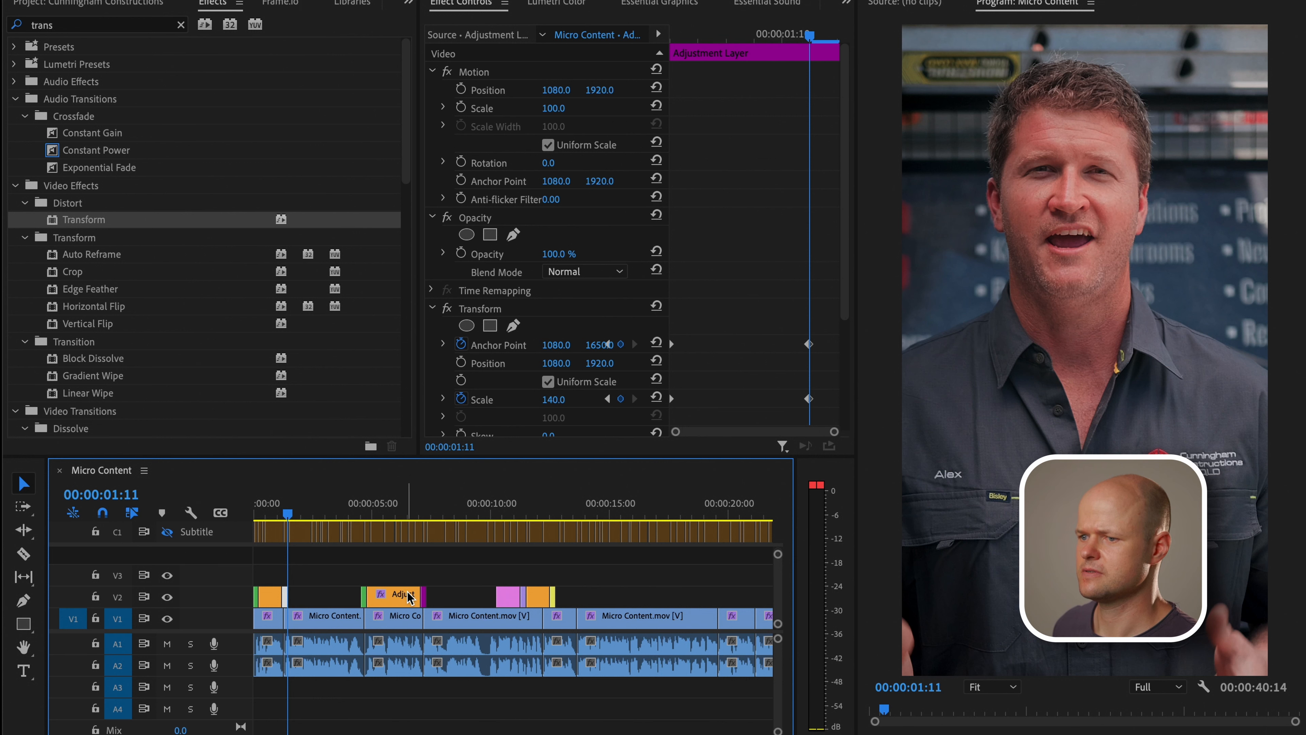
left_click(426, 598)
left_click(425, 515)
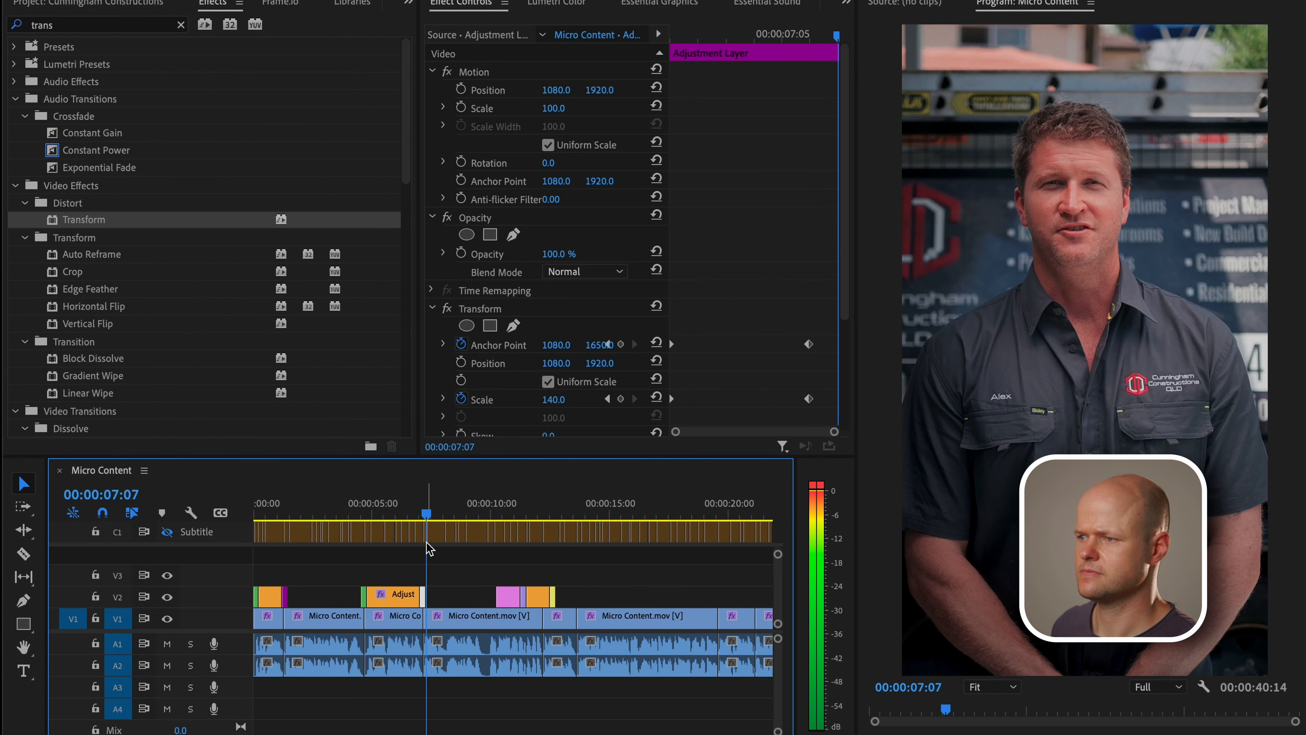
left_click(359, 508)
key("space")
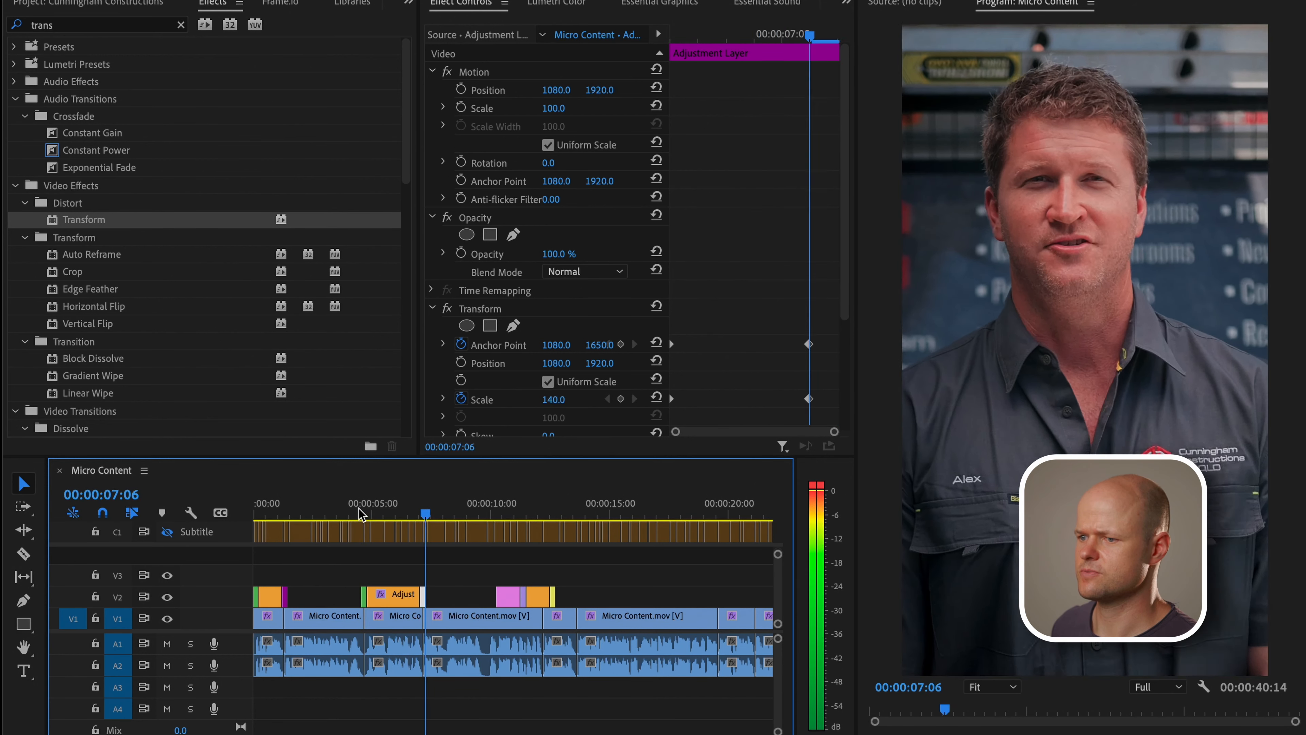
key("space")
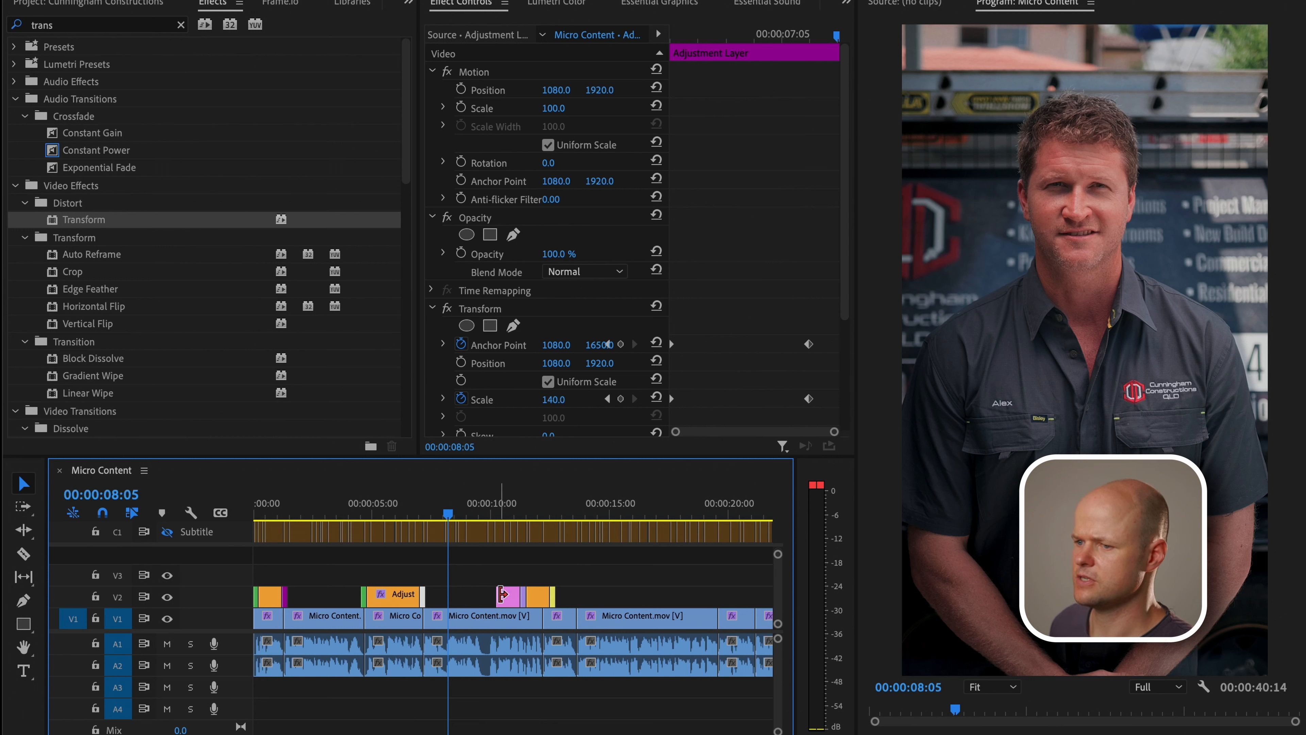
- Move the pink layer directly after the second zoom's purple layer, starting at 00:00:07:07, and play back the join
left_click_drag(508, 597, 437, 592)
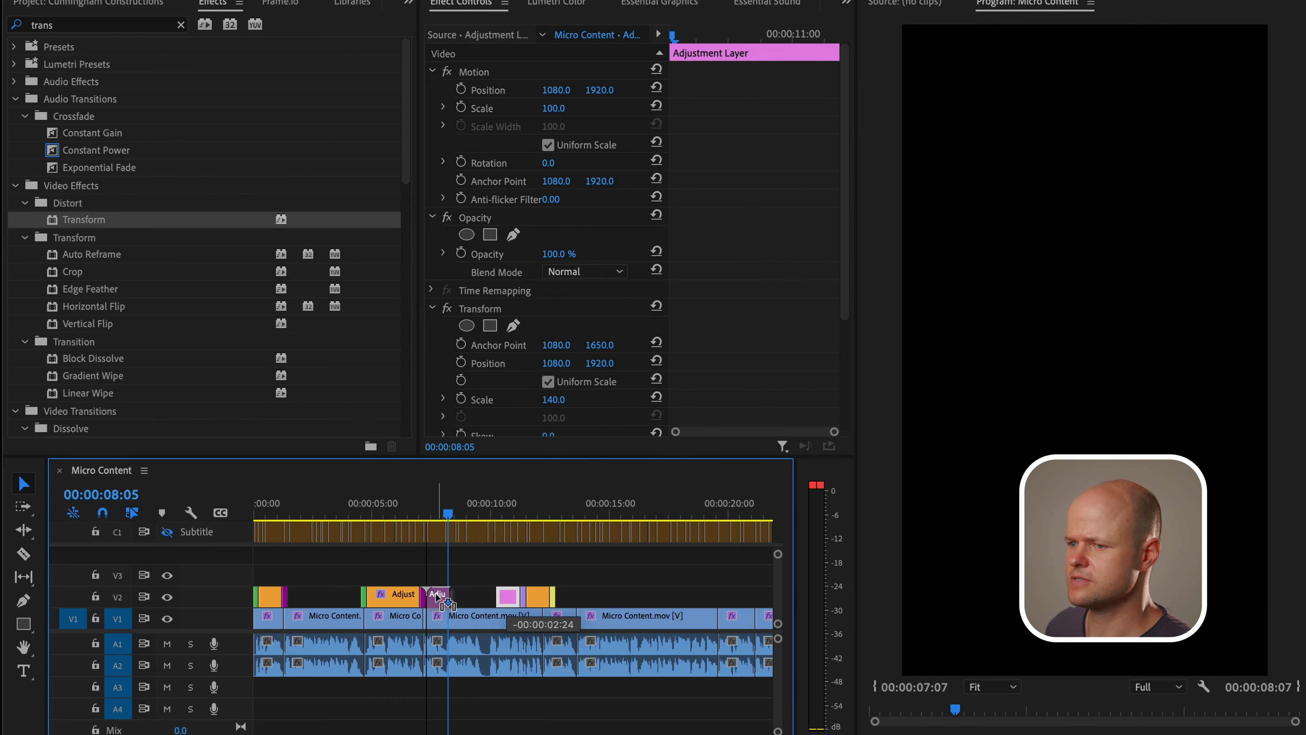
left_click(418, 515)
key("space")
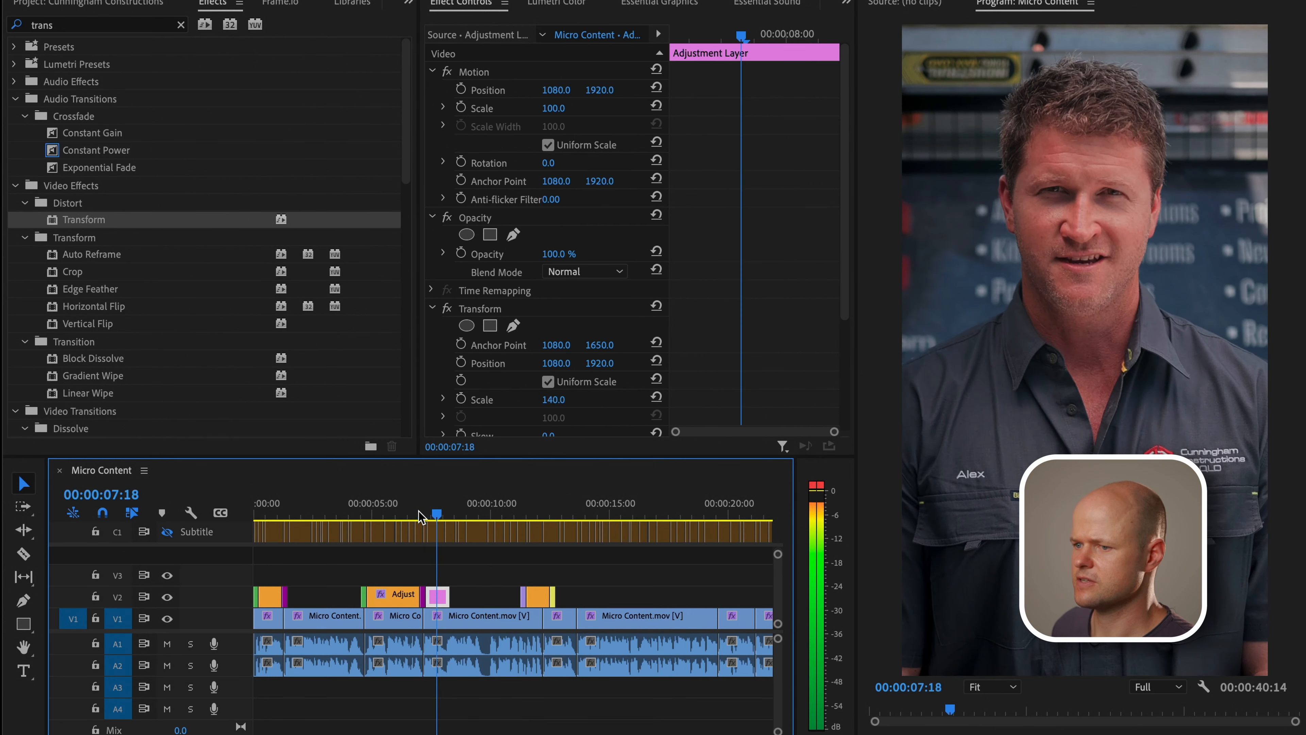
- Delete the opening zoom's purple layer and move the yellow layer into its place after the orange layer
left_click(284, 595)
key("Delete")
left_click_drag(554, 598, 287, 597)
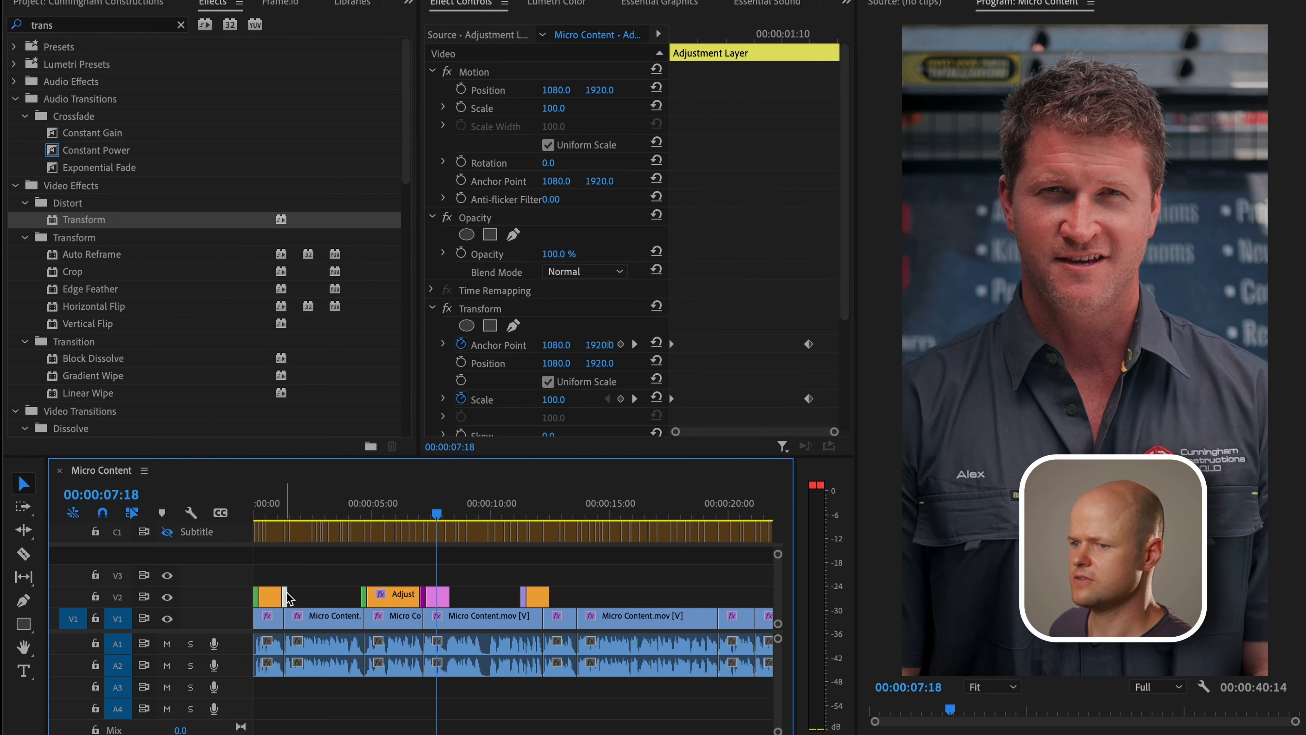
- Shift the lavender and orange layers further along the timeline and extend the pink layer to the end of the clip beneath it
left_click_drag(508, 585, 631, 599)
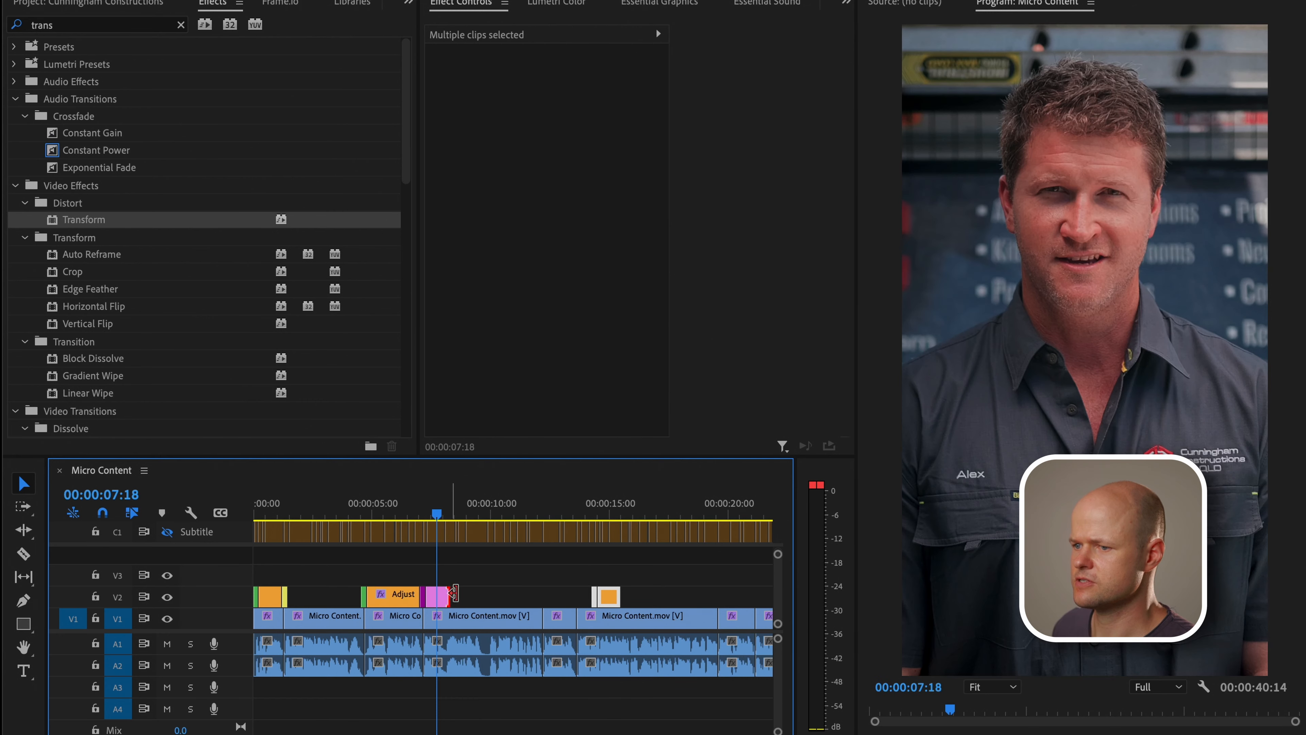
left_click_drag(449, 595, 538, 593)
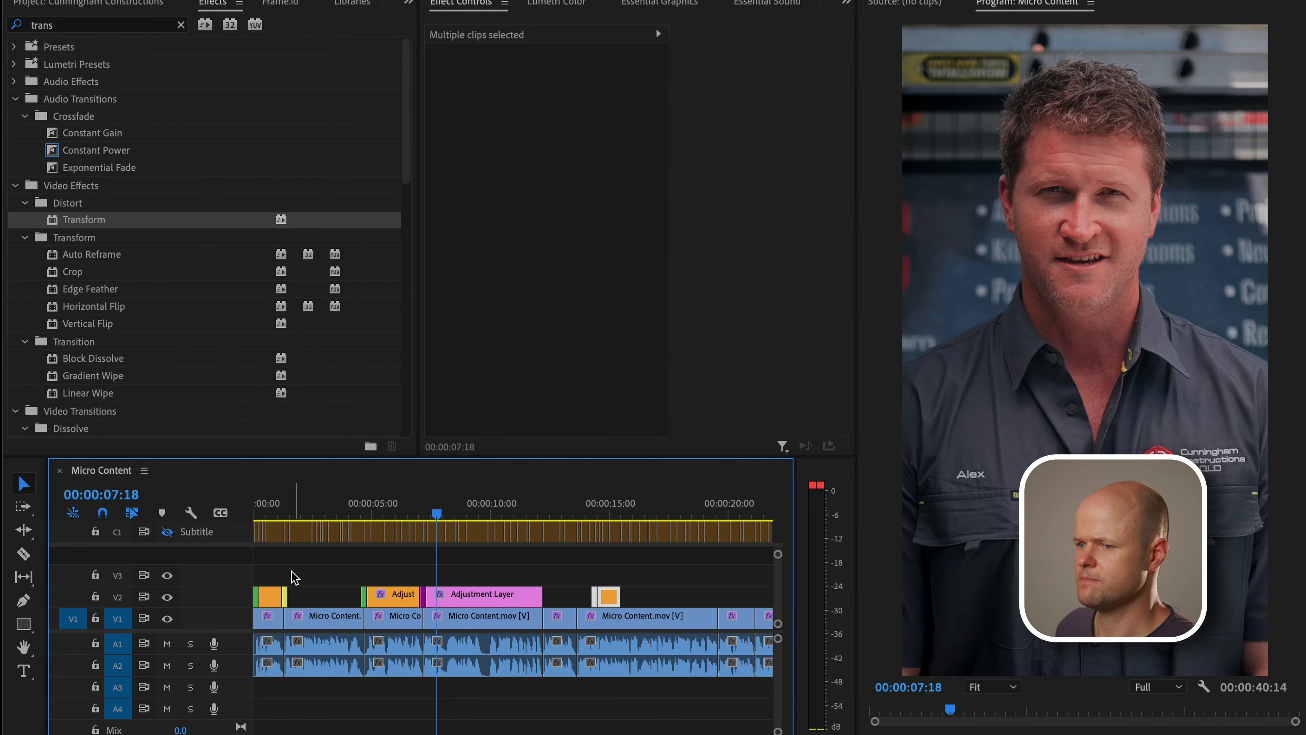
- Place a copy of the opening yellow layer at the end of the pink layer and check the frame at 00:00:12:08
left_click(286, 598)
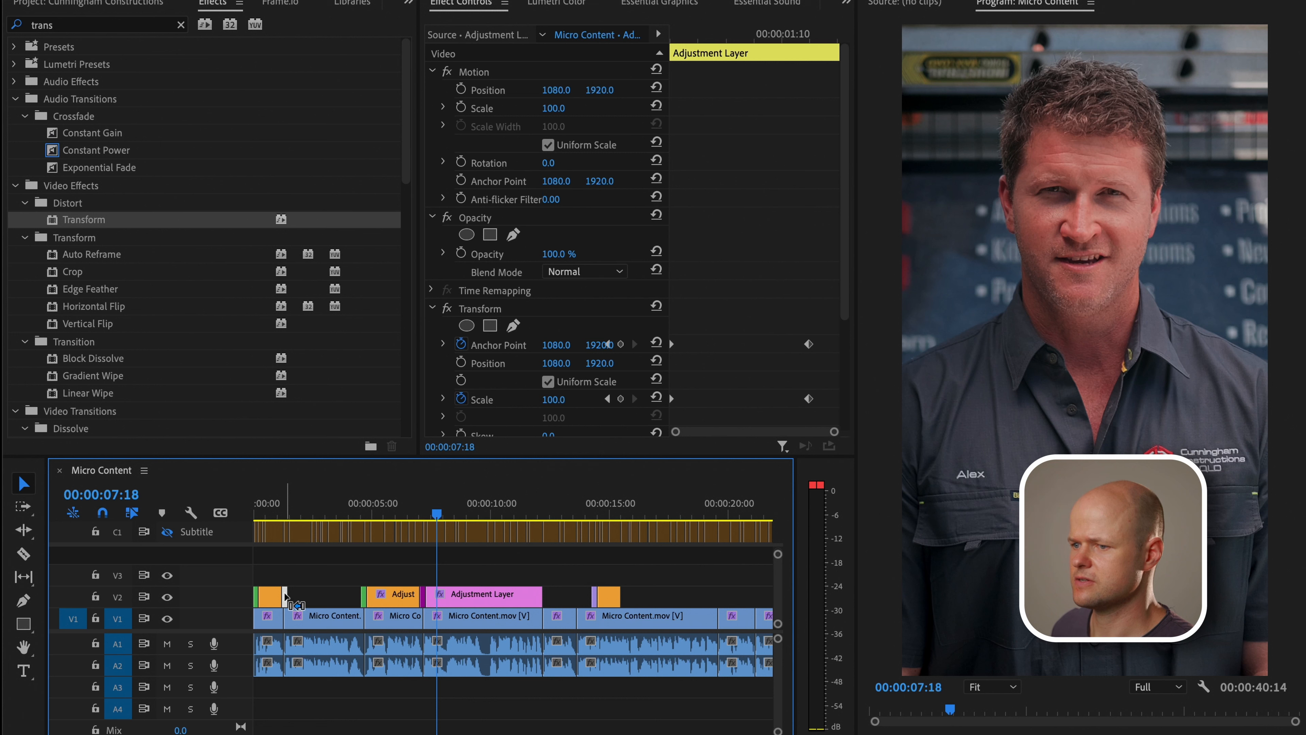
left_click(535, 513)
left_click_drag(537, 513, 547, 513)
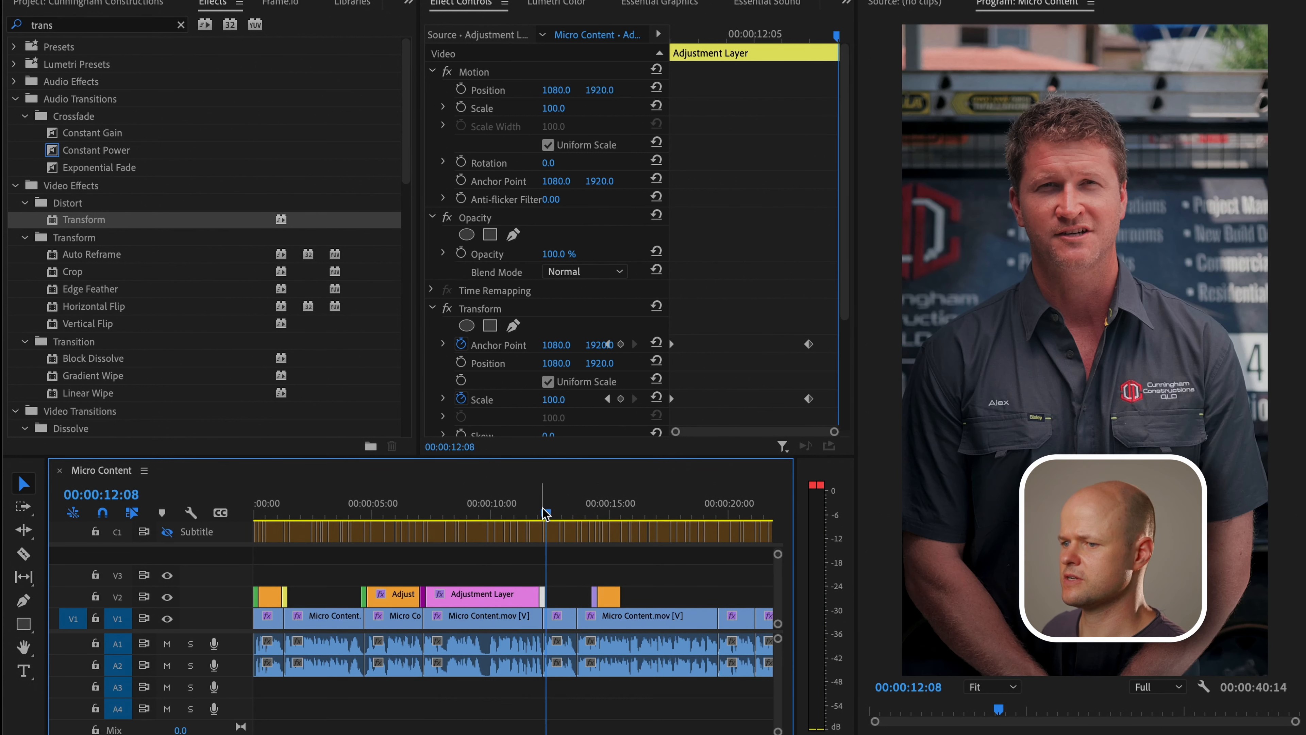
- Move the lavender and orange layers together to the end of the pink layer, overwriting the yellow copy there
left_click_drag(608, 588, 632, 610)
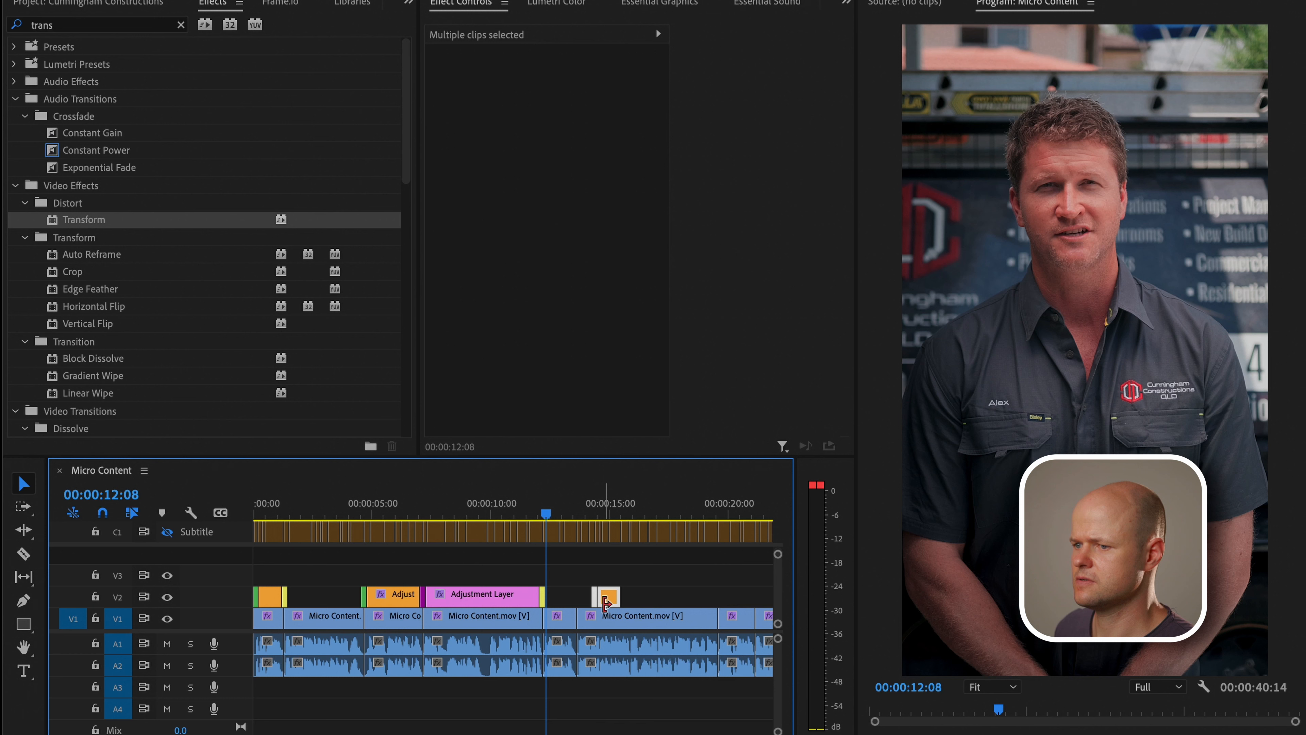
left_click_drag(611, 607, 561, 606)
left_click(509, 576)
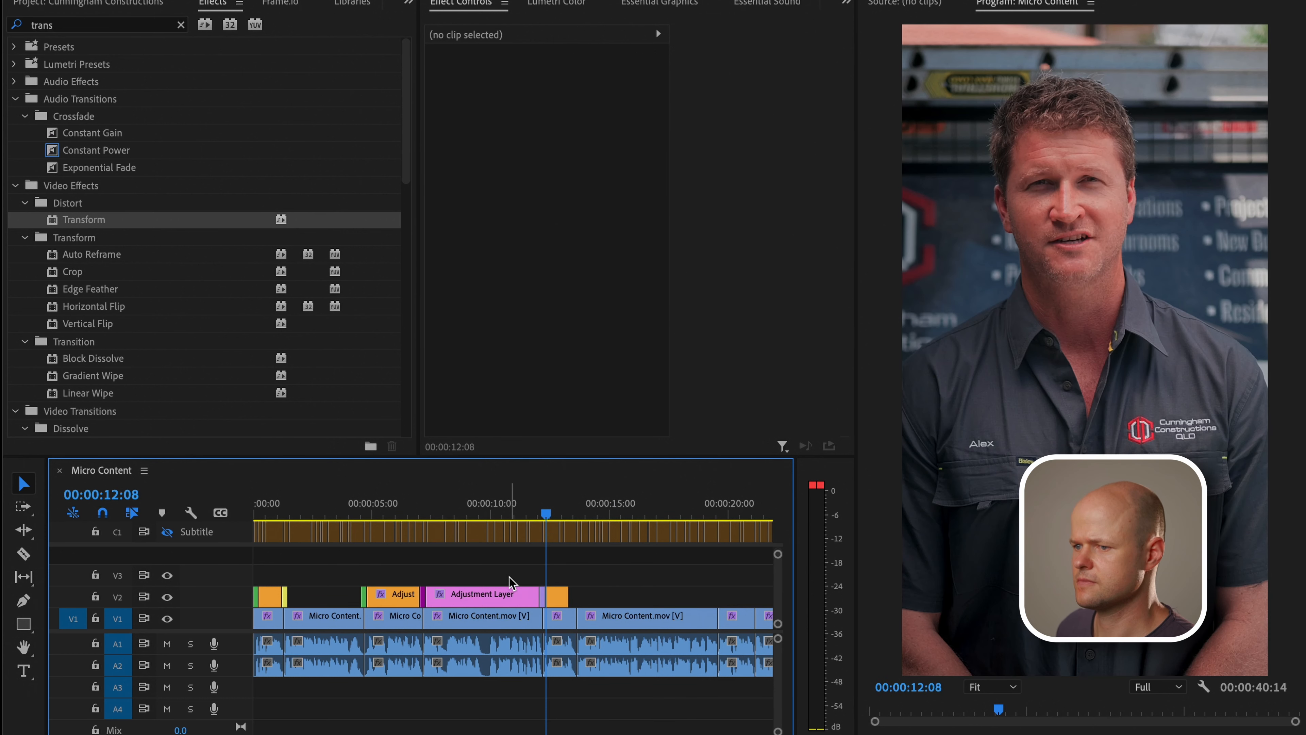